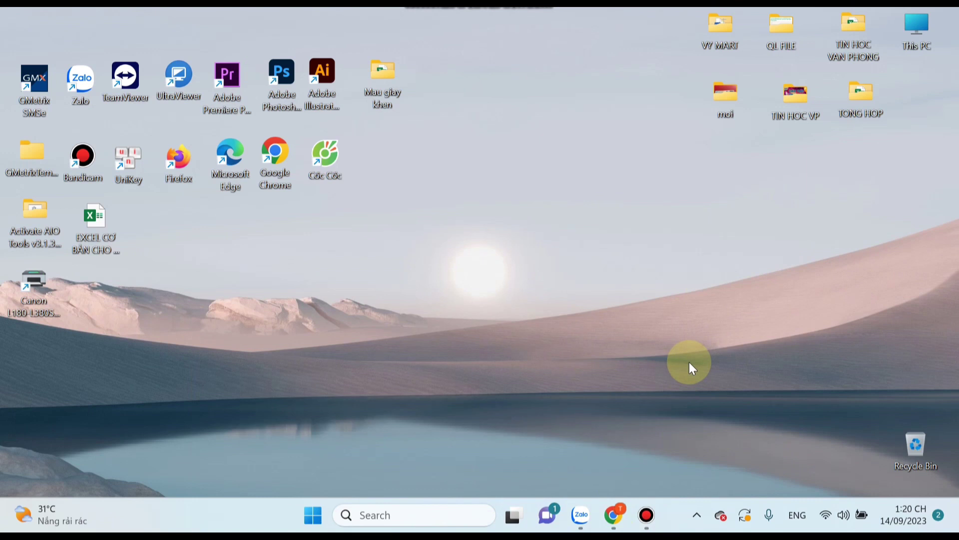
Search Windows for EXCEL and pin the Excel app to the taskbar.
left_click(443, 511)
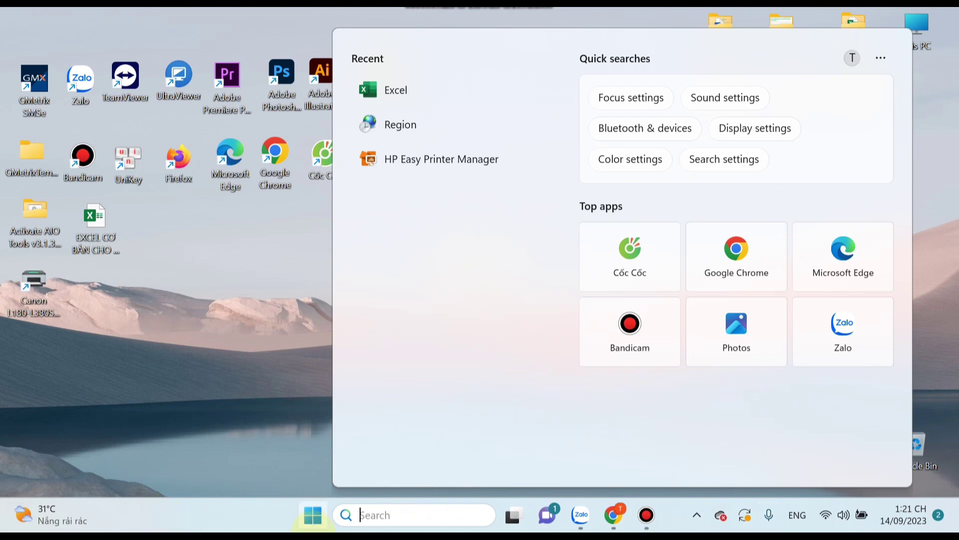
type("EXCEL")
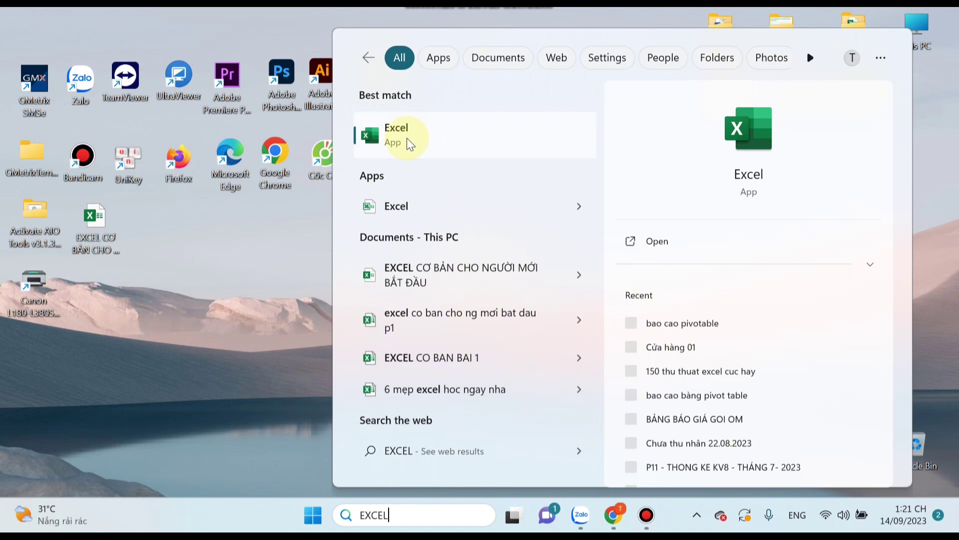
right_click(409, 144)
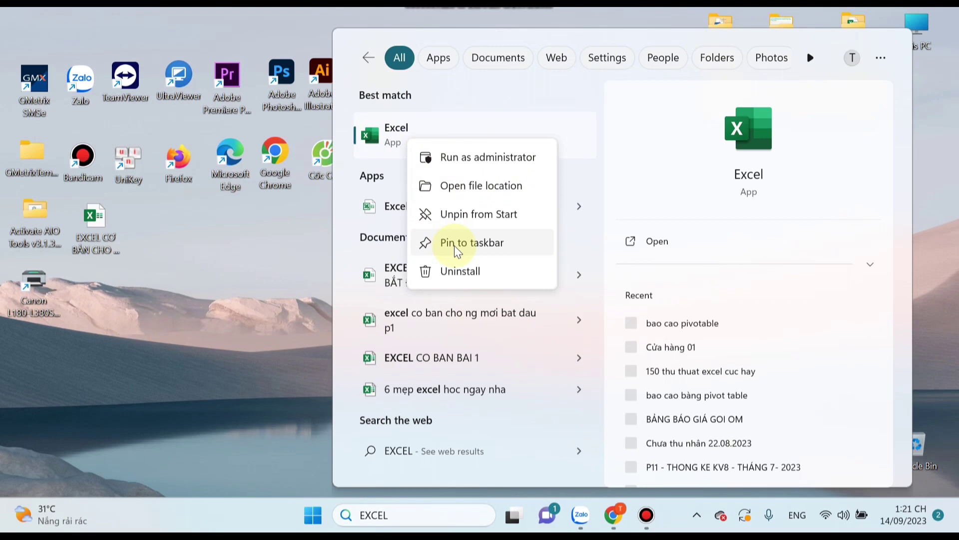
left_click(458, 245)
left_click(650, 515)
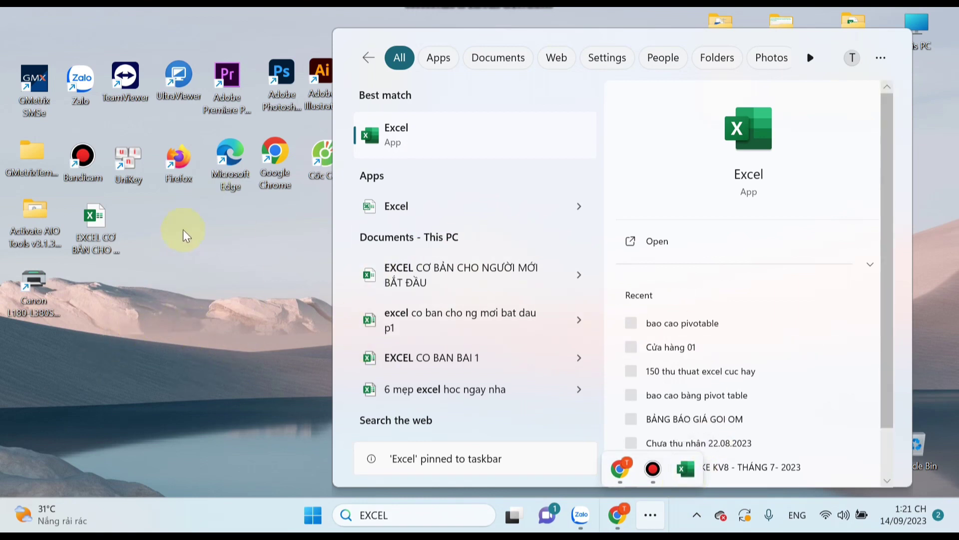
right_click(423, 147)
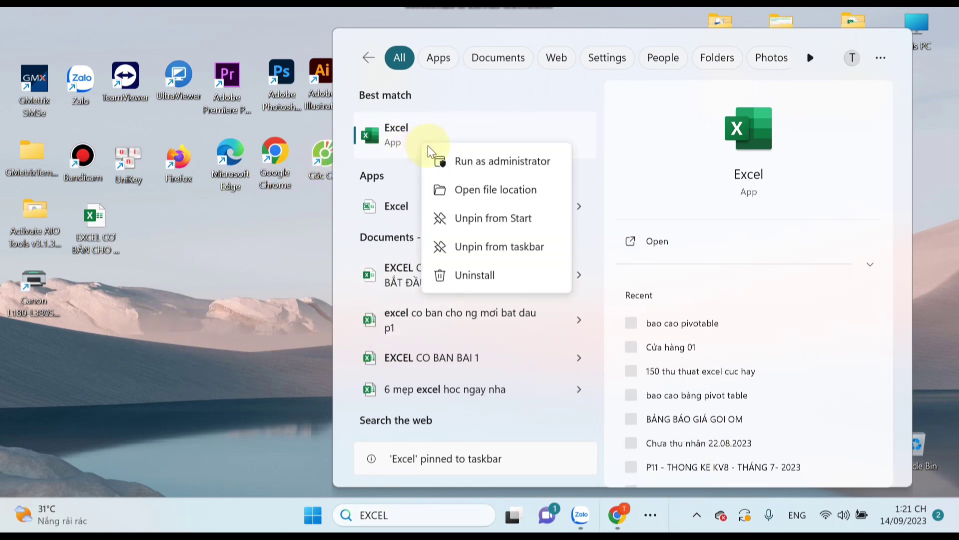
Send the Excel shortcut from the Start Menu Programs folder to the Desktop.
left_click(484, 190)
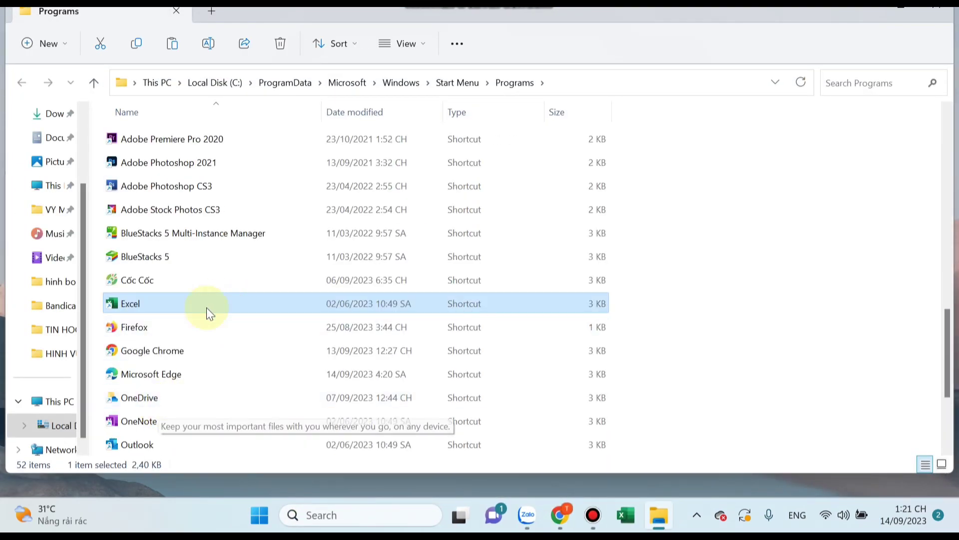
right_click(144, 304)
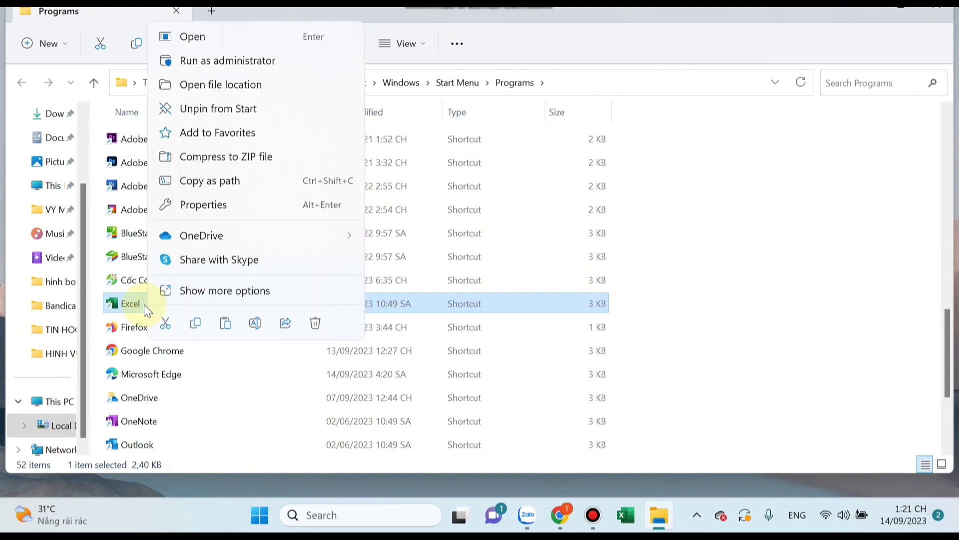
left_click(245, 291)
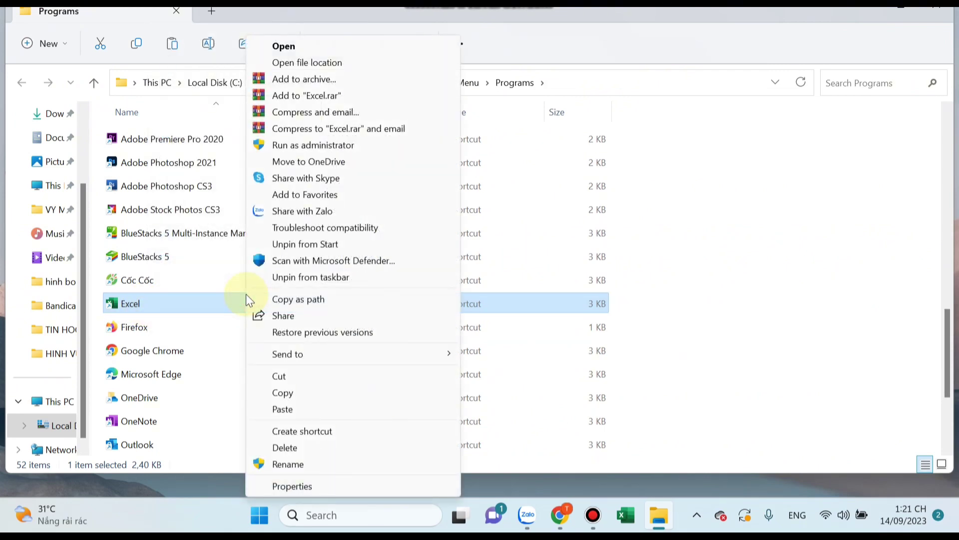
left_click(306, 355)
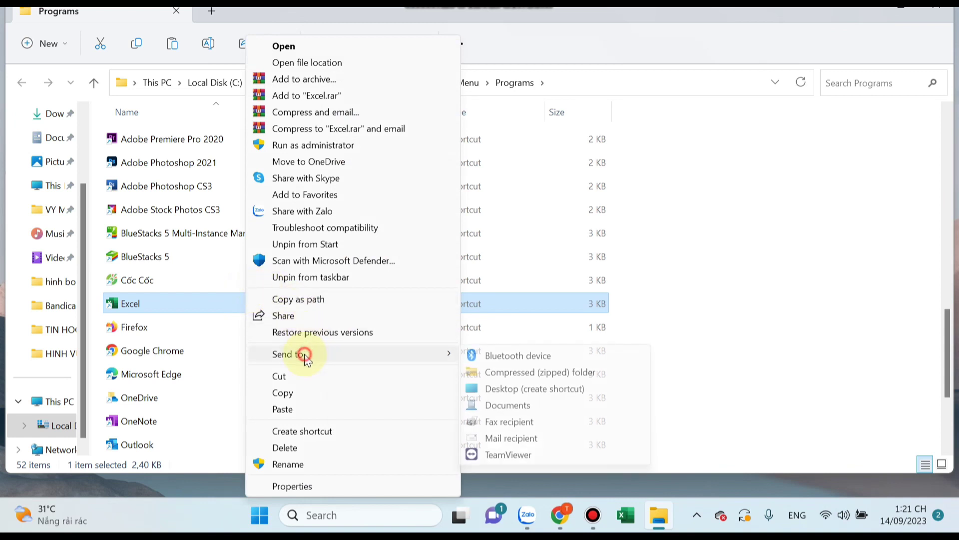
left_click(508, 389)
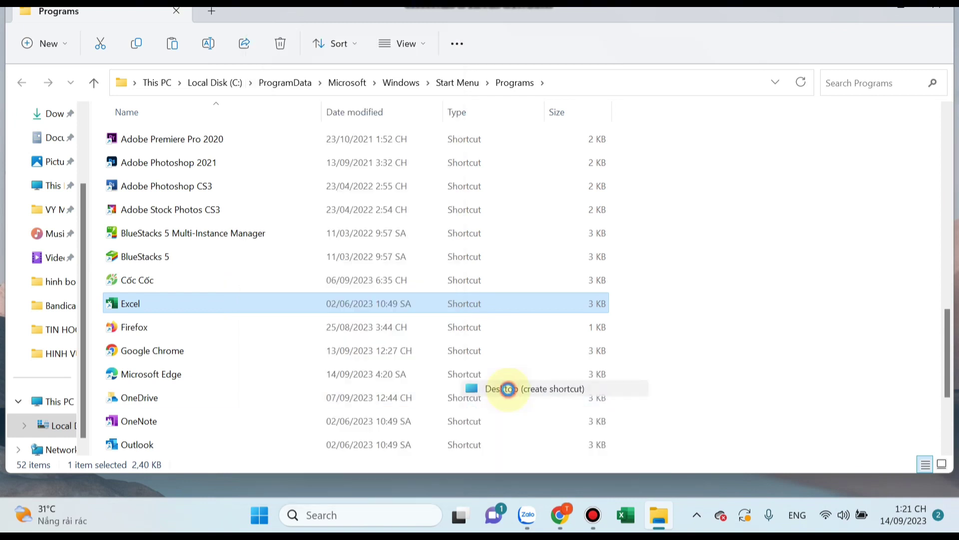
left_click(885, 20)
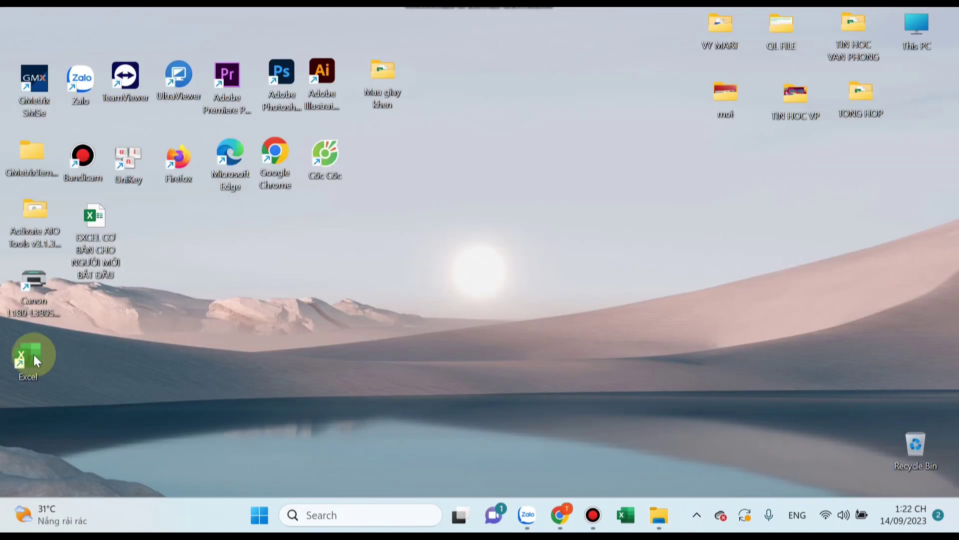
Launch Excel from the new desktop shortcut, start a Blank workbook and maximize its window.
left_click_drag(34, 360, 155, 220)
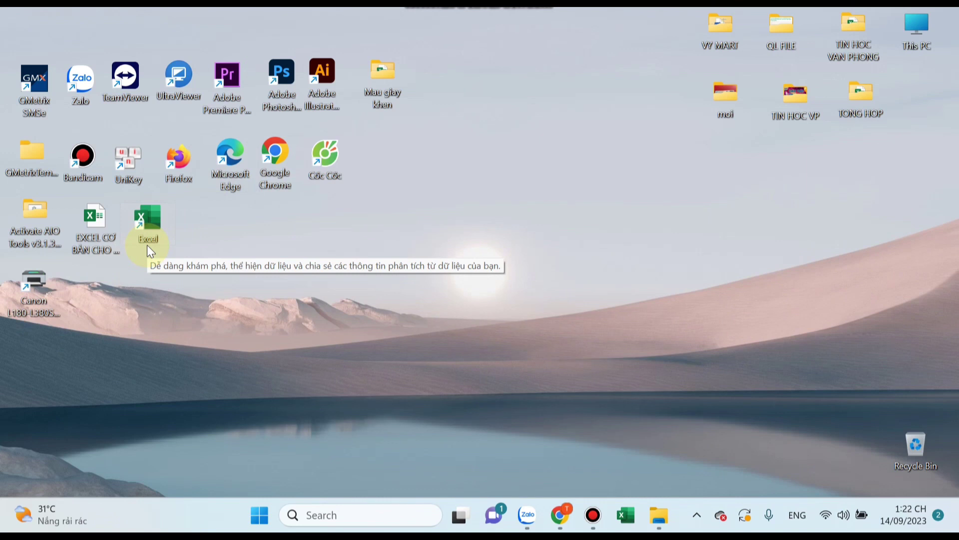
double_click(147, 228)
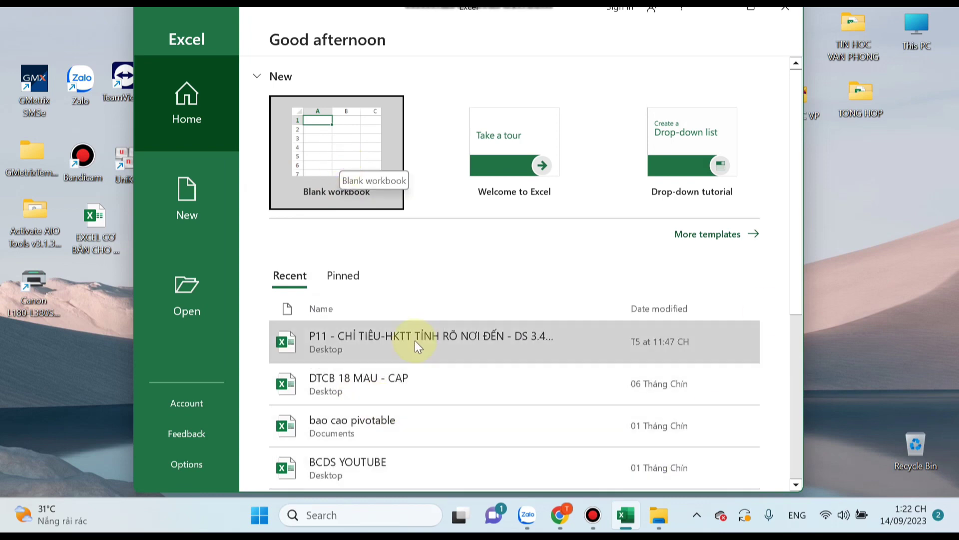
scroll(429, 427, "down", 1)
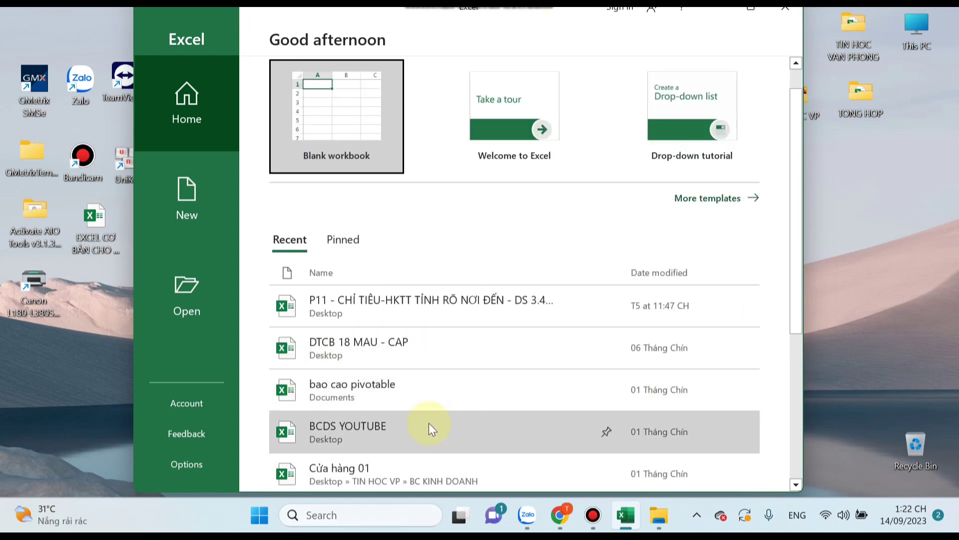
scroll(429, 423, "down", 3)
scroll(428, 422, "down", 1)
scroll(428, 423, "up", 5)
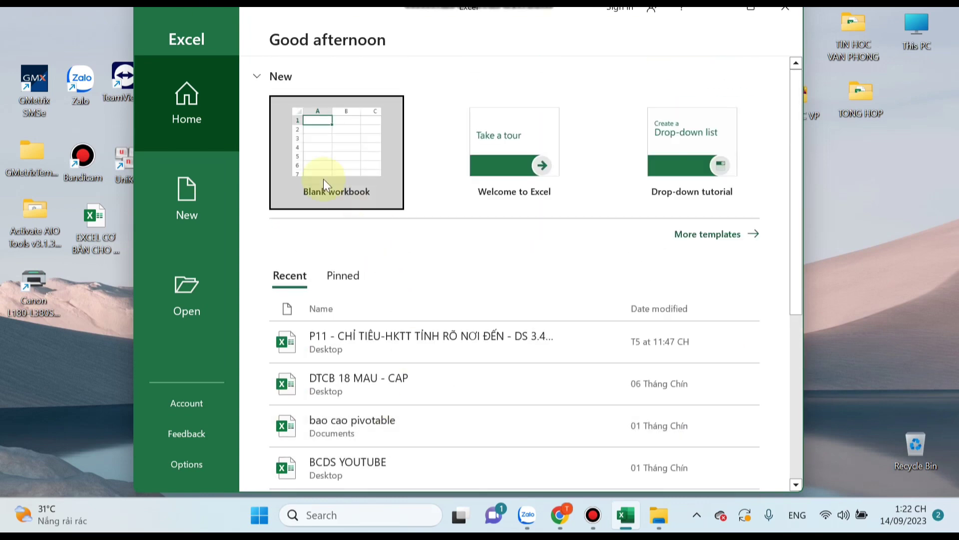
left_click(325, 150)
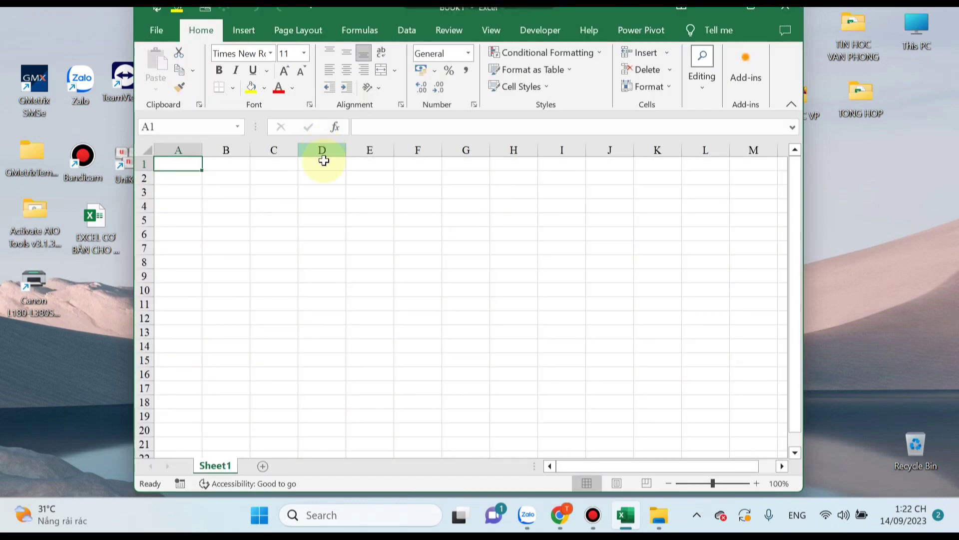
left_click(367, 289)
left_click(758, 8)
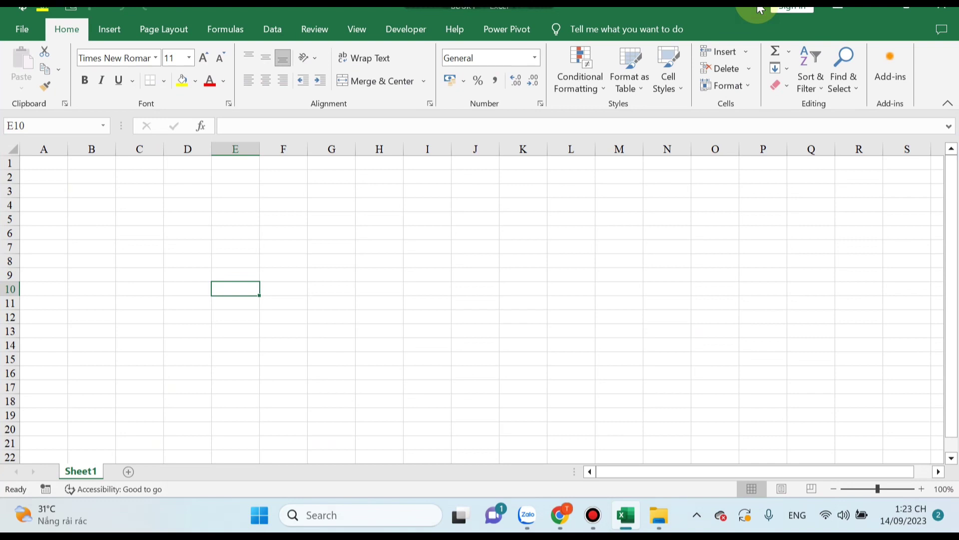
Save the workbook on the Desktop as 'EXCEL CƠ BẢN CHO NGƯỜI BẮT ĐẦU BÀI 1'.
left_click(20, 31)
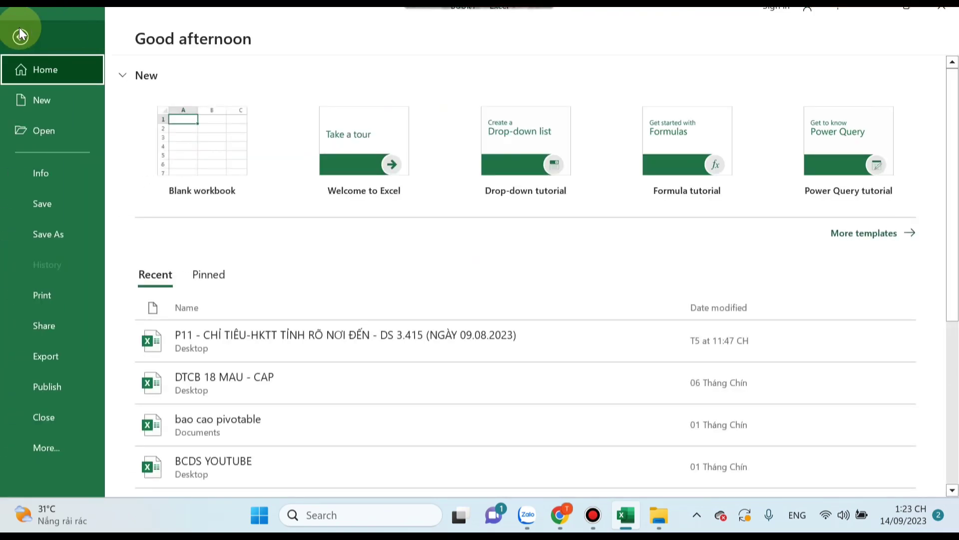
left_click(50, 206)
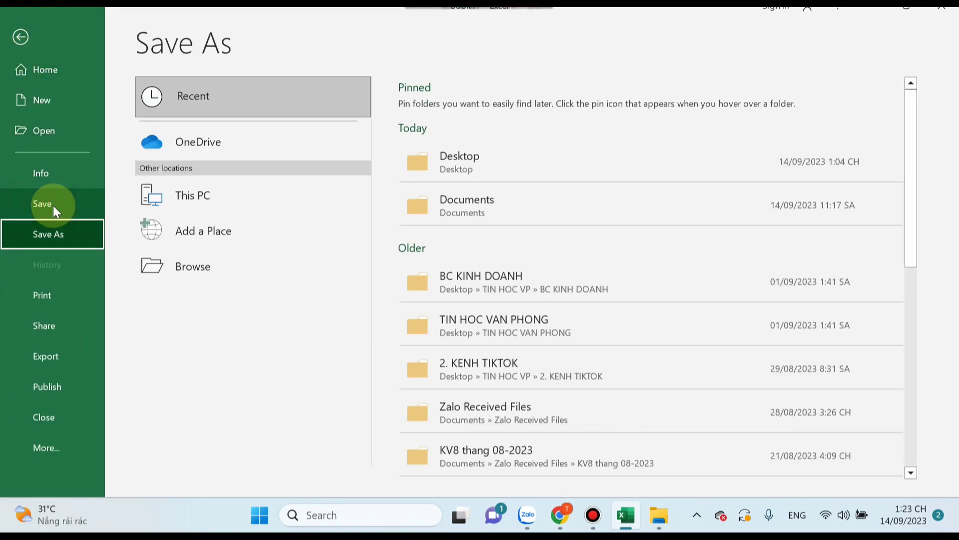
left_click(64, 197)
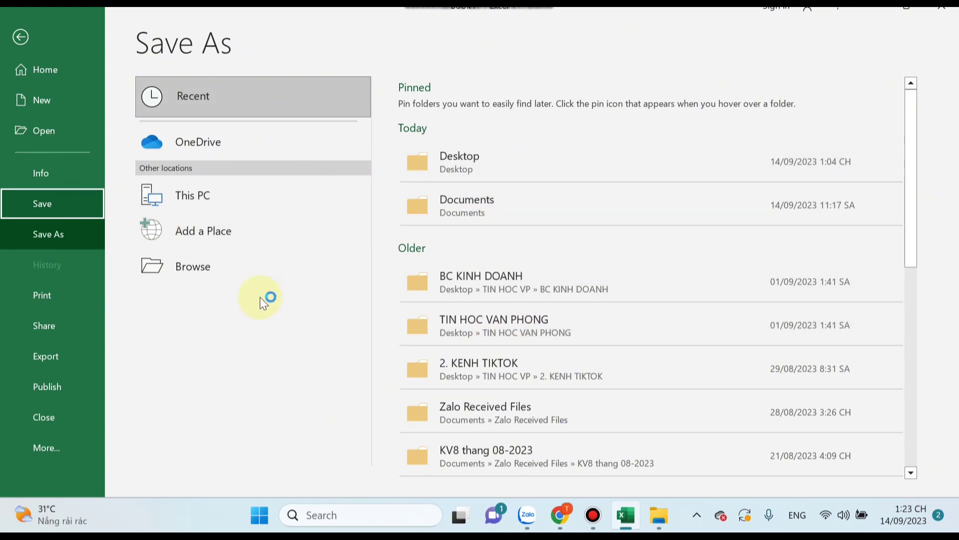
left_click(513, 169)
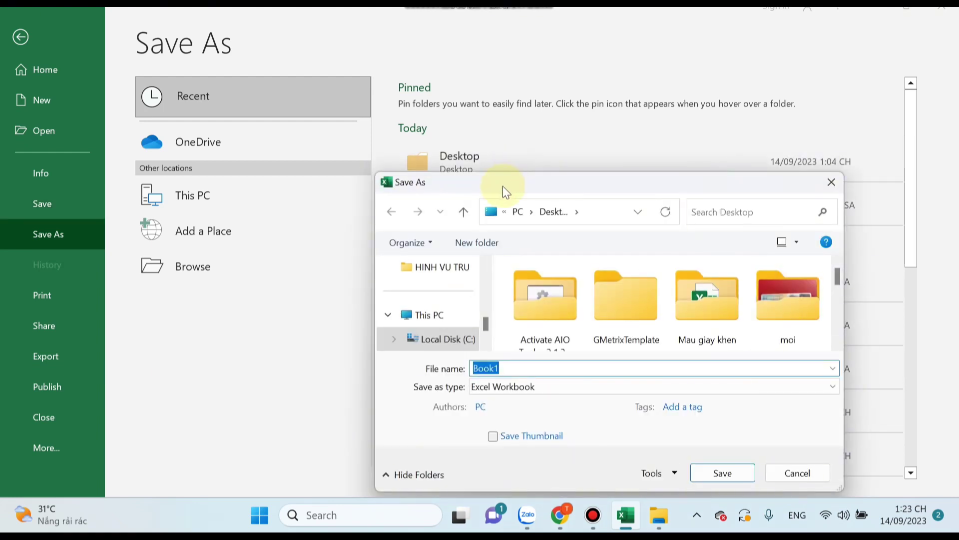
left_click_drag(503, 185, 294, 66)
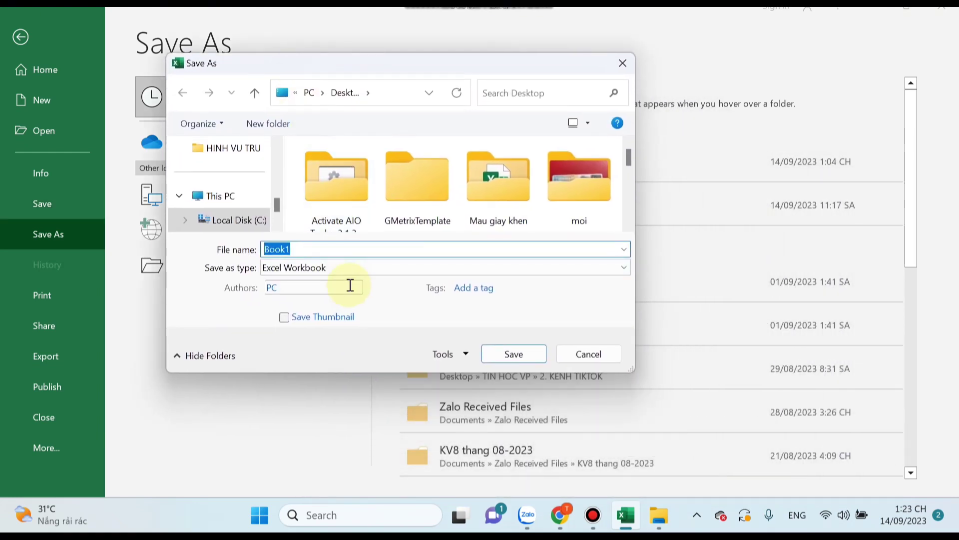
key("BackSpace")
type("EXCEL CƠ BẢN CHO NGƯỜI BẮT ĐẦU BÀI 1")
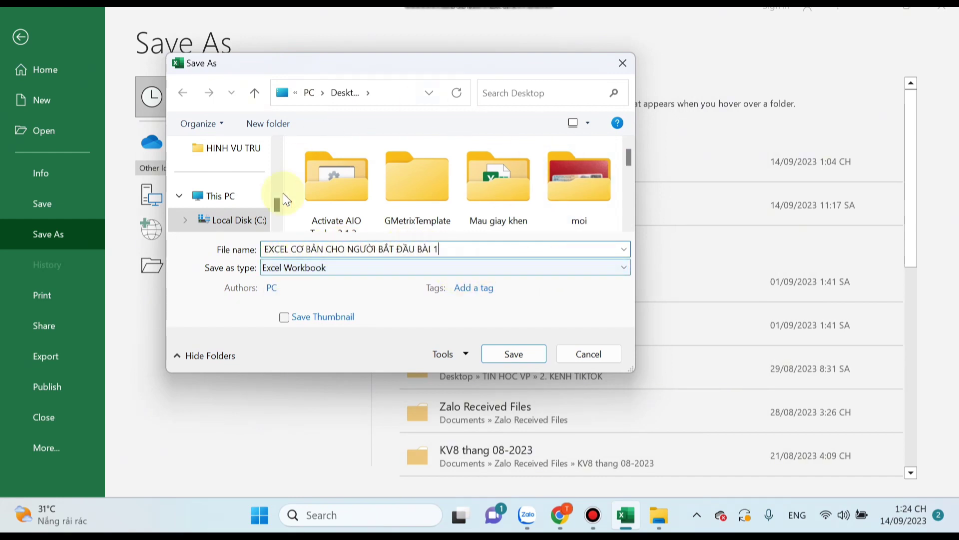
left_click(528, 356)
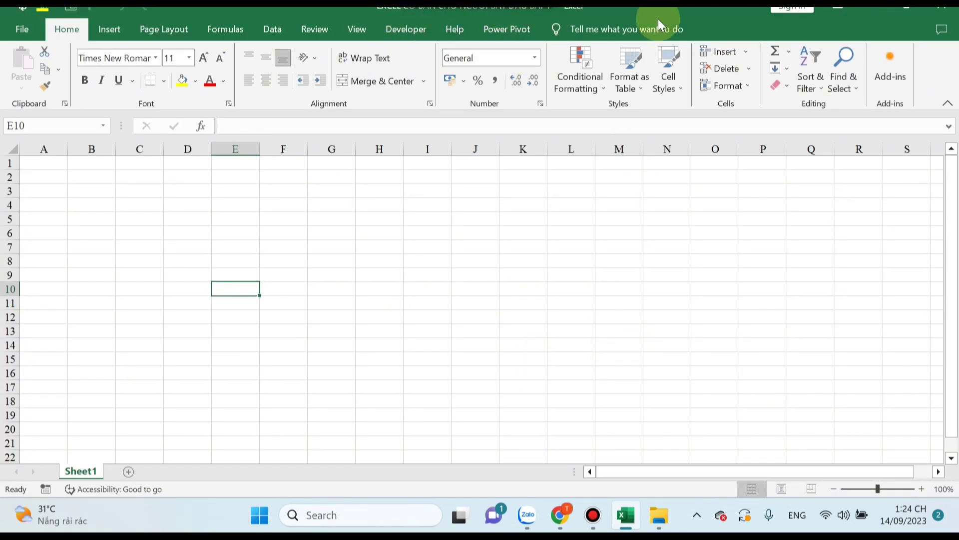
Minimize Excel to confirm the saved file on the desktop, then restore the workbook.
left_click(838, 7)
left_click(26, 374)
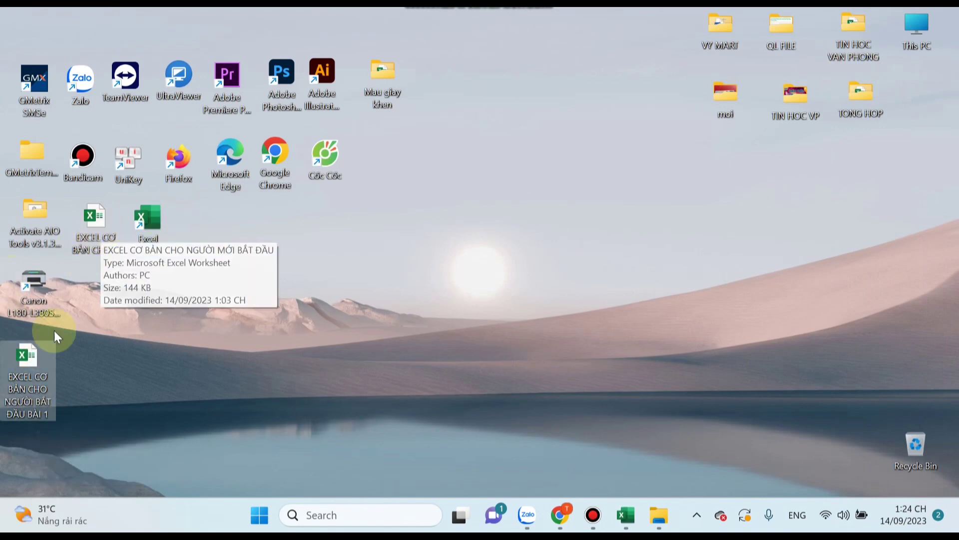
left_click(626, 515)
left_click(438, 317)
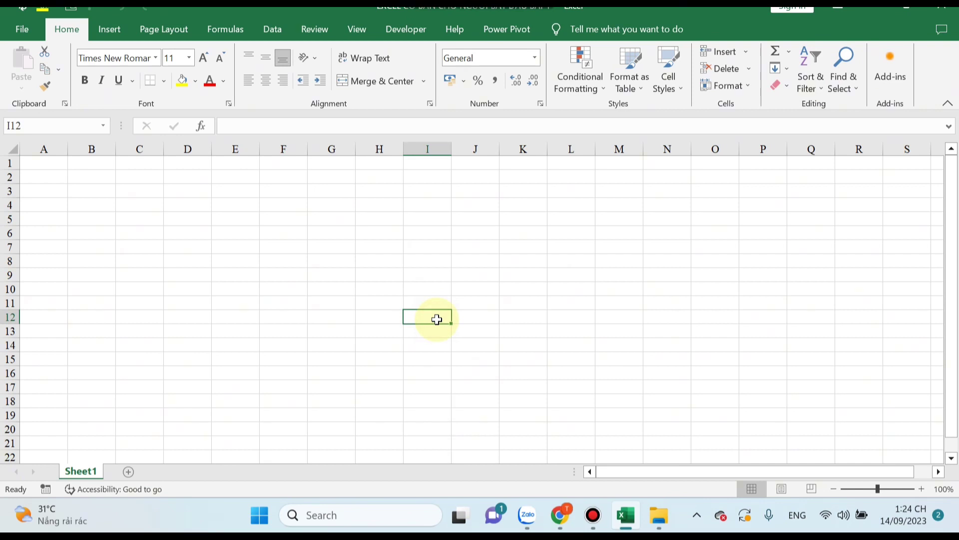
Go to File > Open and browse This PC for a workbook.
left_click(22, 29)
left_click(34, 130)
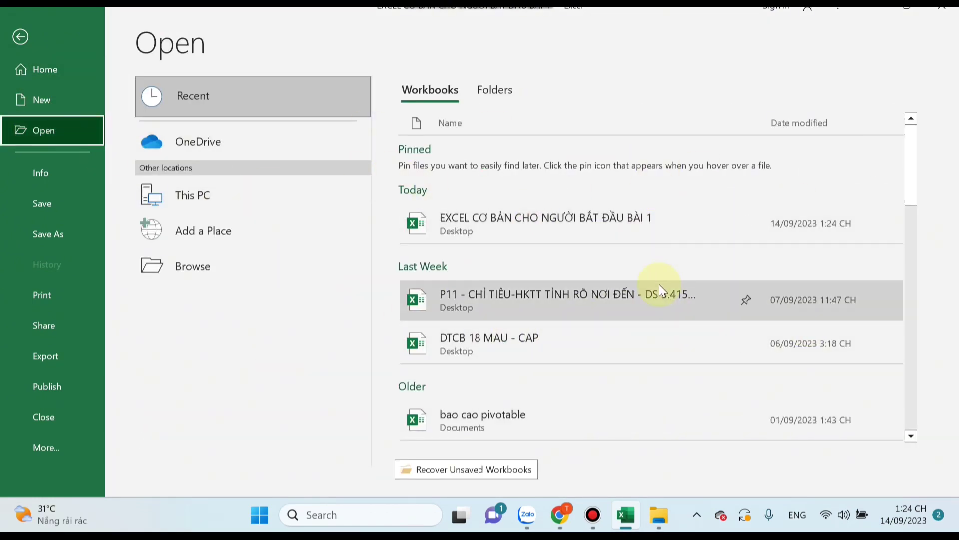
scroll(625, 361, "down", 2)
scroll(625, 361, "down", 3)
scroll(627, 362, "down", 1)
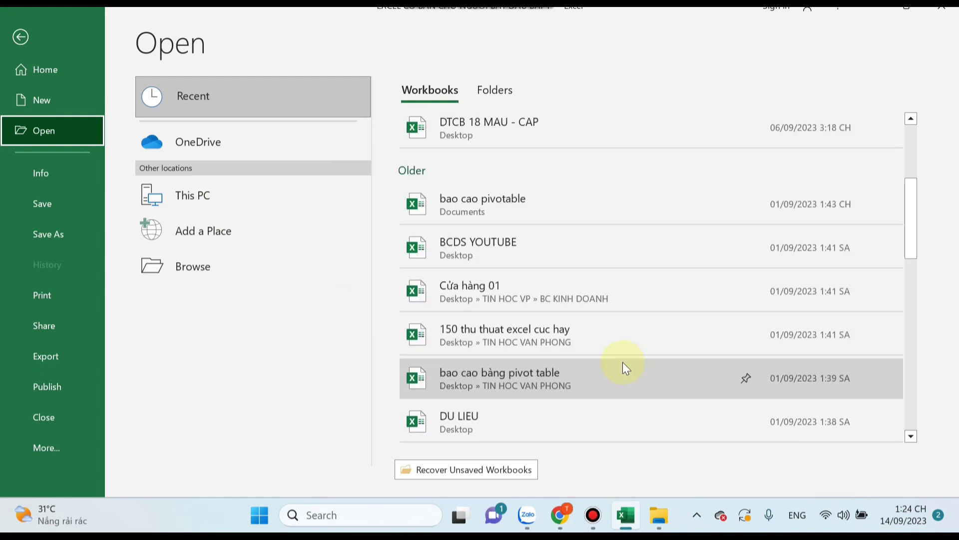
scroll(623, 362, "up", 3)
scroll(622, 362, "up", 3)
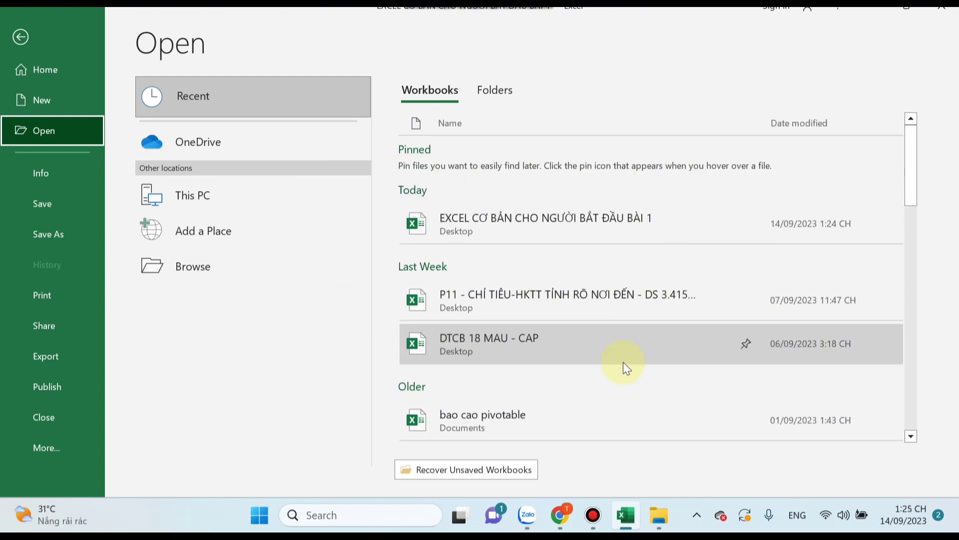
double_click(214, 197)
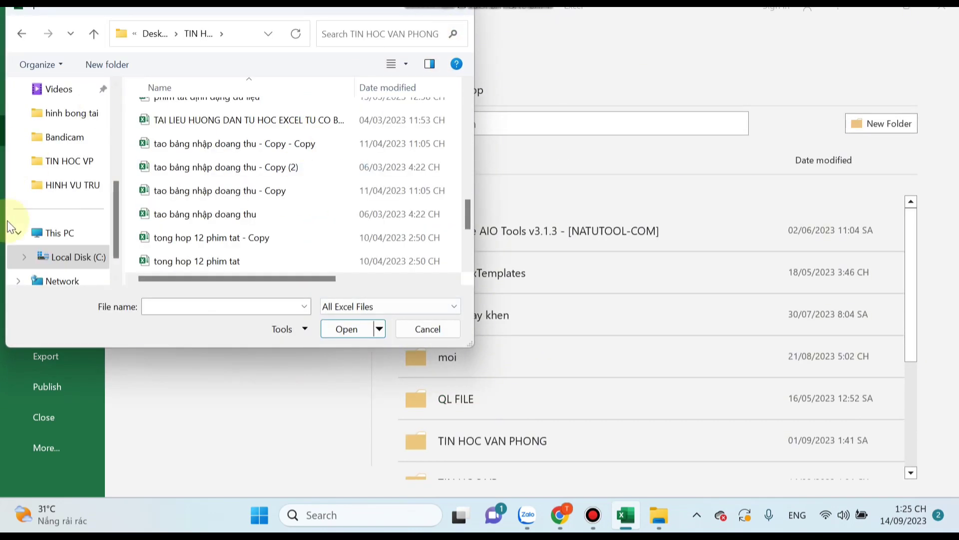
scroll(20, 215, "up", 1)
scroll(55, 188, "up", 3)
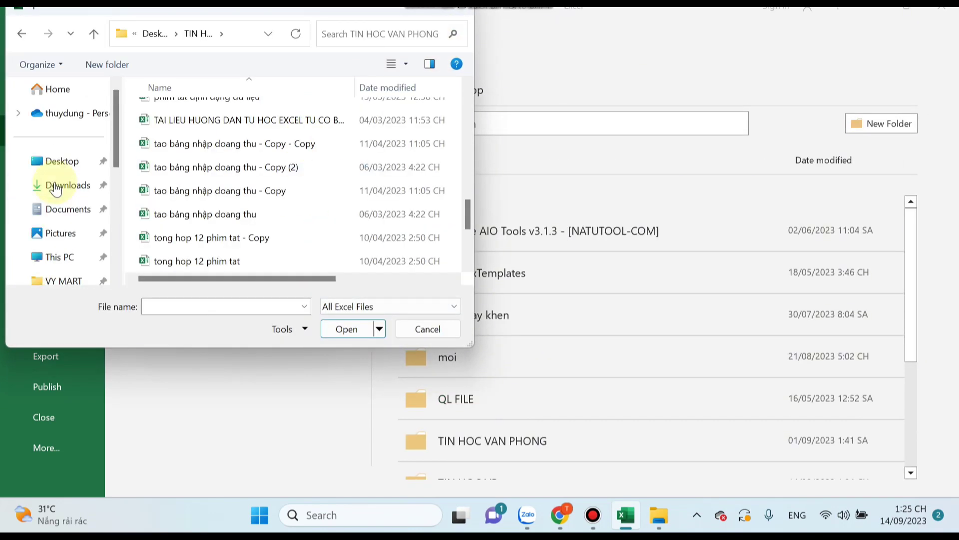
Open 'EXCEL CƠ BẢN CHO NGƯỜI BẮT ĐẦU BÀI 1' from the Desktop folder.
left_click(55, 161)
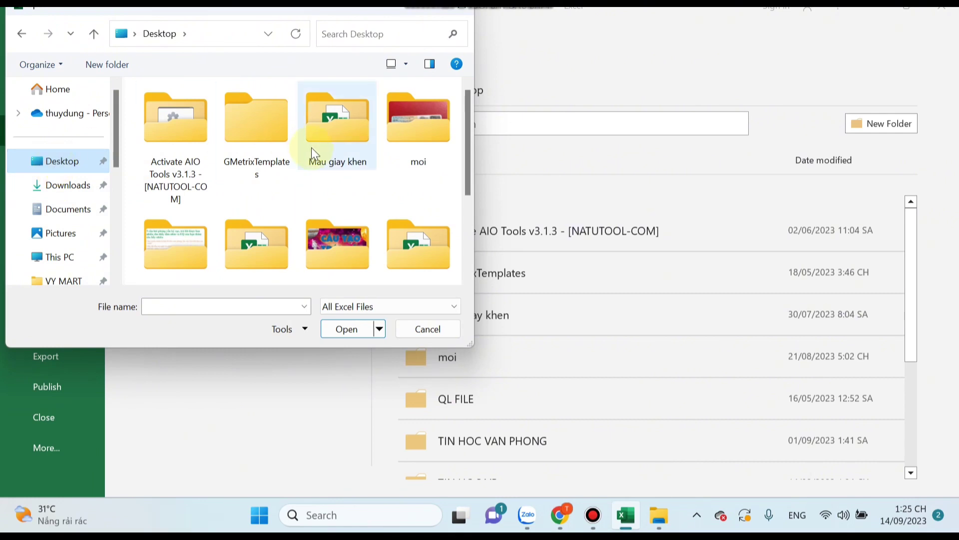
scroll(377, 176, "down", 3)
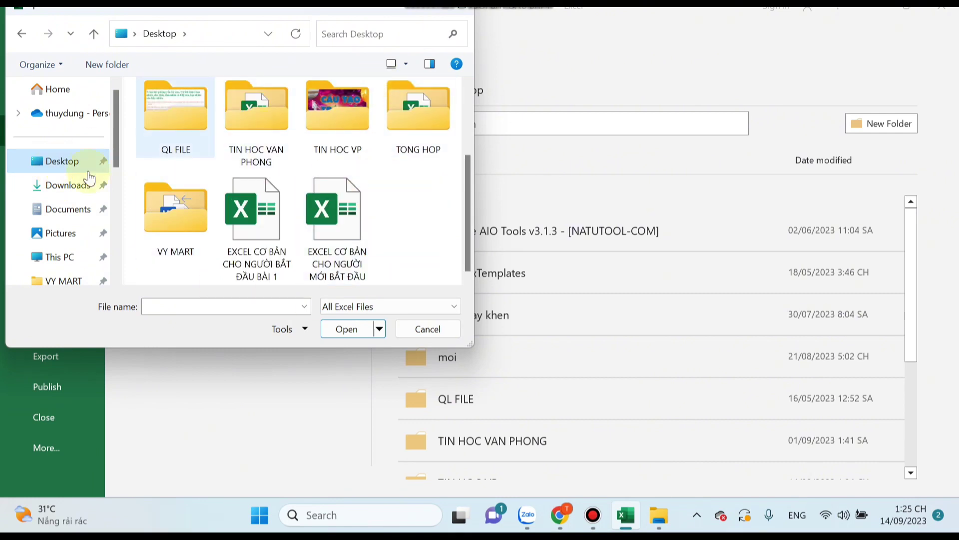
left_click(255, 265)
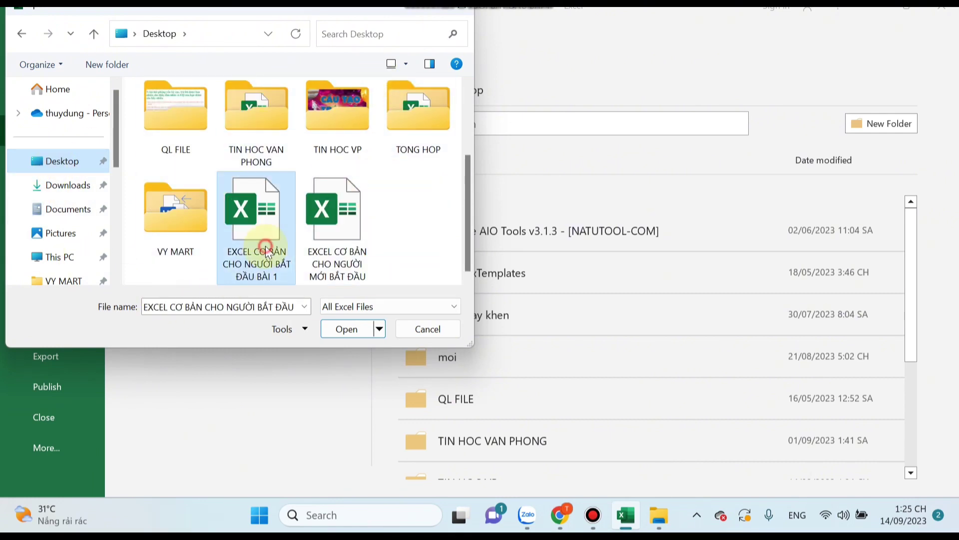
left_click(348, 332)
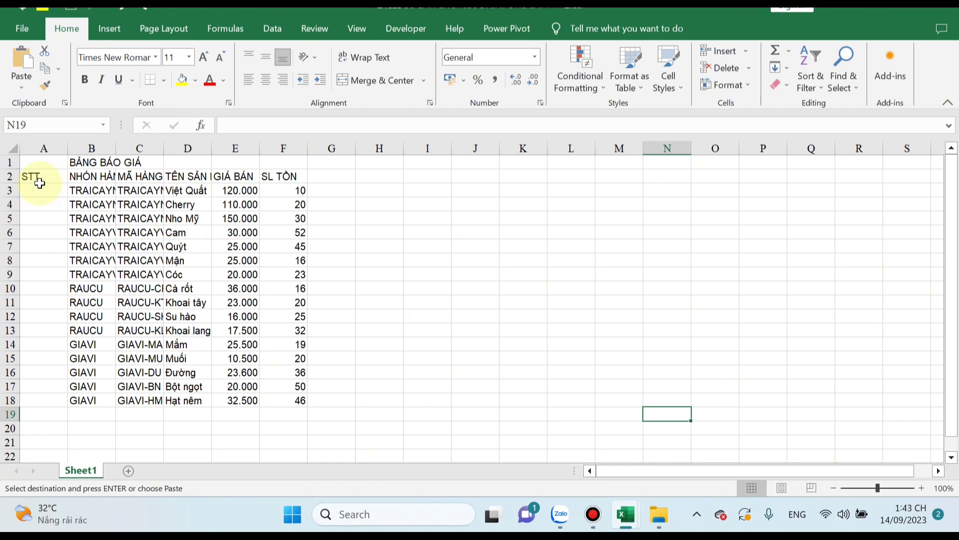
Try Adobe Garamond Pro Bold, then Arial Black, as the font for A1:F18.
left_click_drag(39, 159, 177, 386)
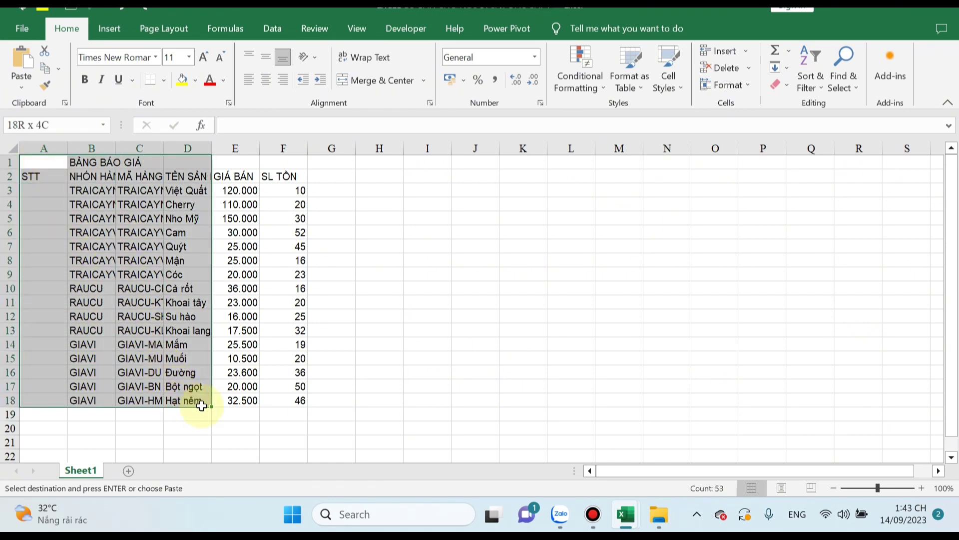
left_click_drag(177, 386, 295, 402)
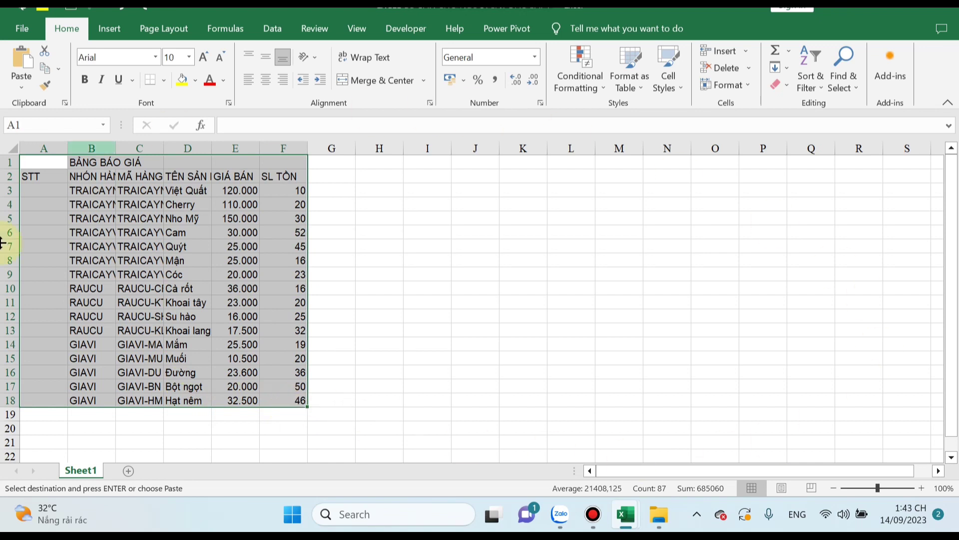
key("ctrl+a")
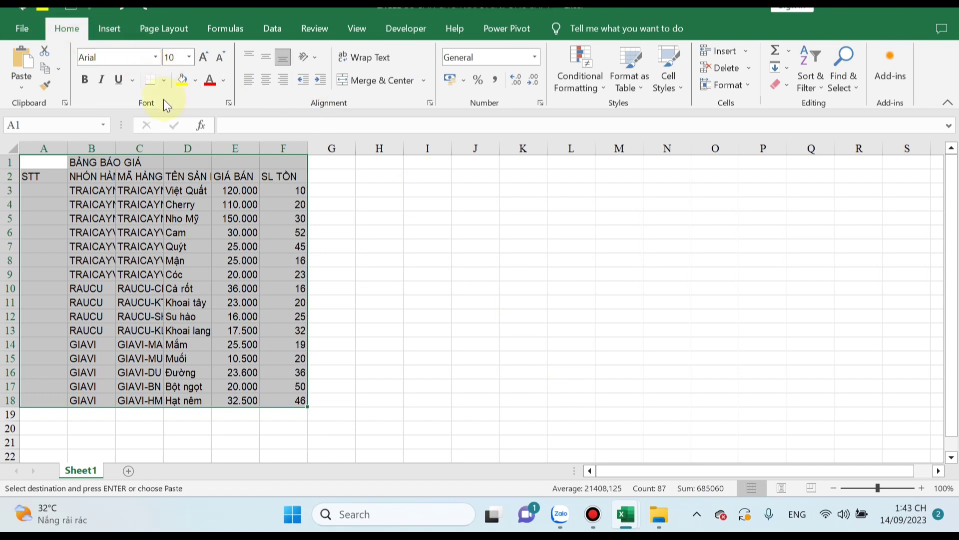
left_click(156, 57)
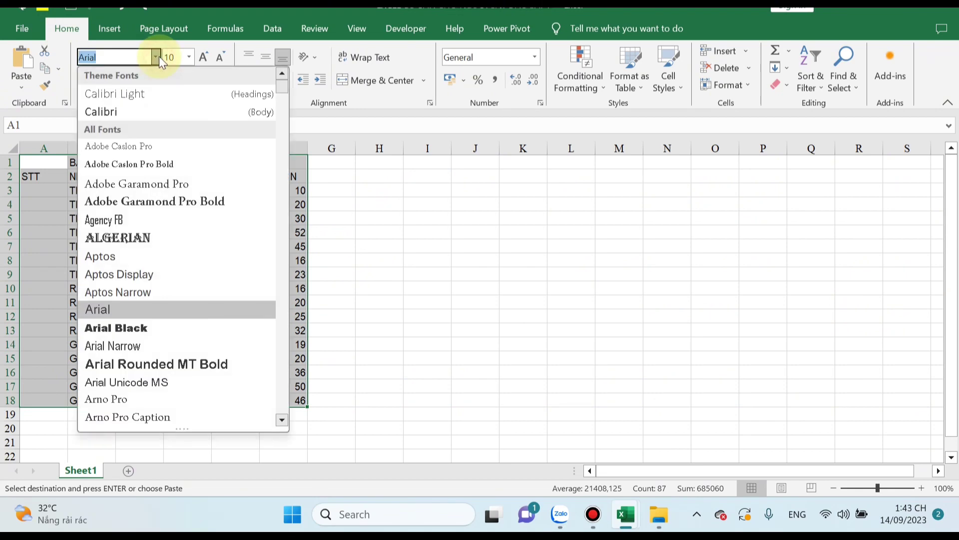
left_click(133, 205)
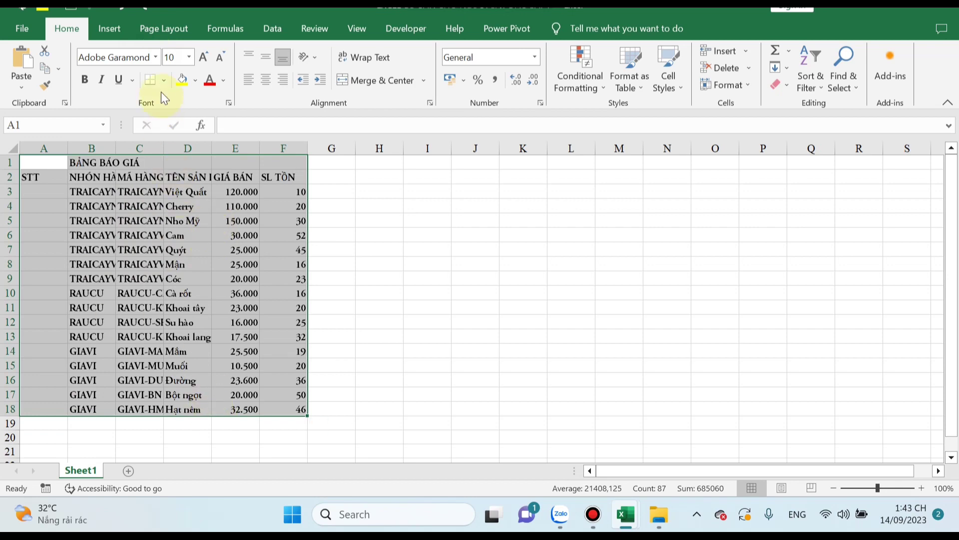
left_click(155, 57)
left_click(116, 328)
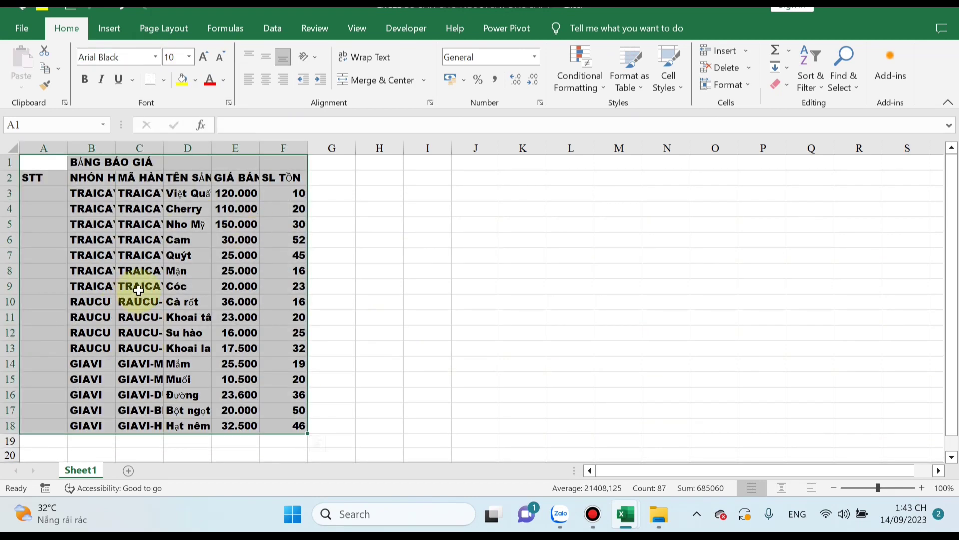
left_click(231, 334)
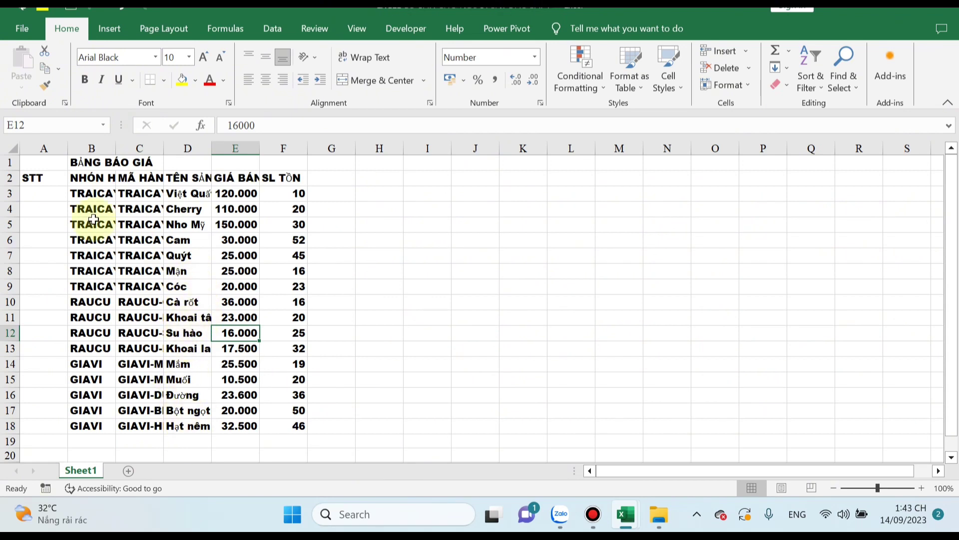
Change the table A1:F18 font to Times New Roman.
mouse_move(42, 162)
left_mouse_down()
mouse_move(273, 360)
mouse_move(302, 429)
left_mouse_up()
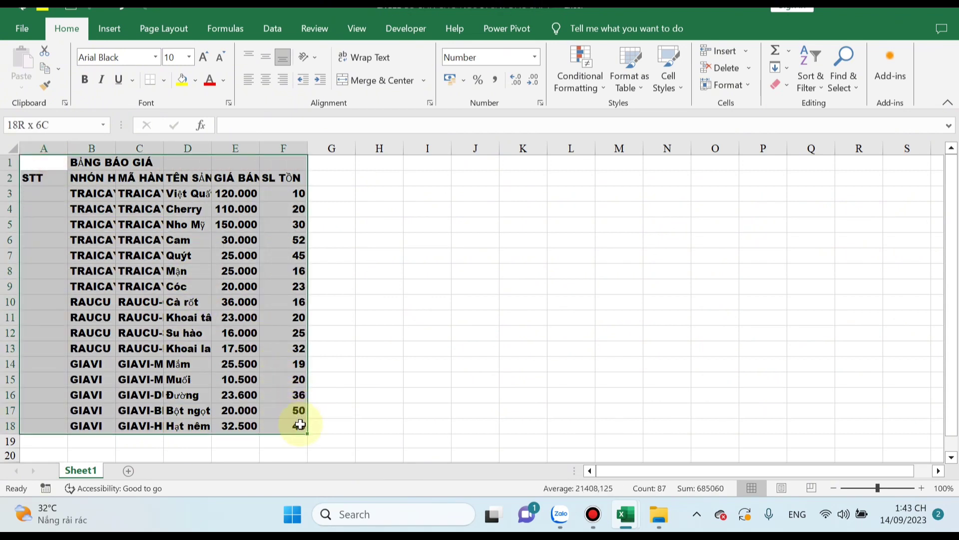
left_click(129, 59)
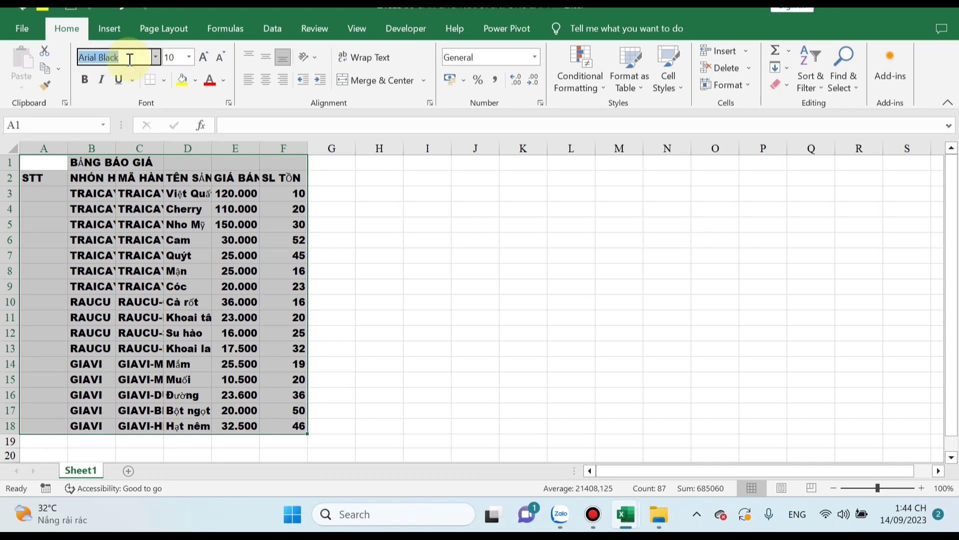
type("Times New Romar")
key("Return")
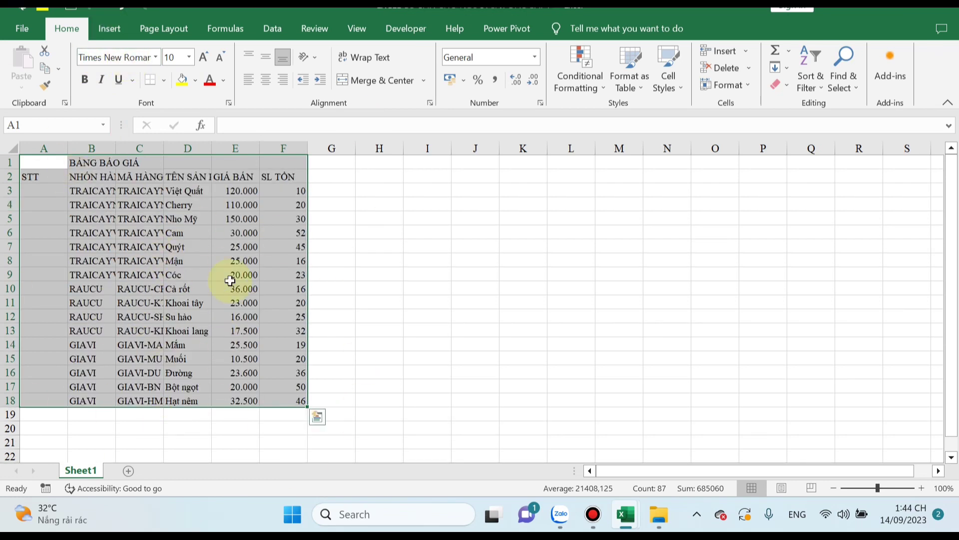
left_click(405, 330)
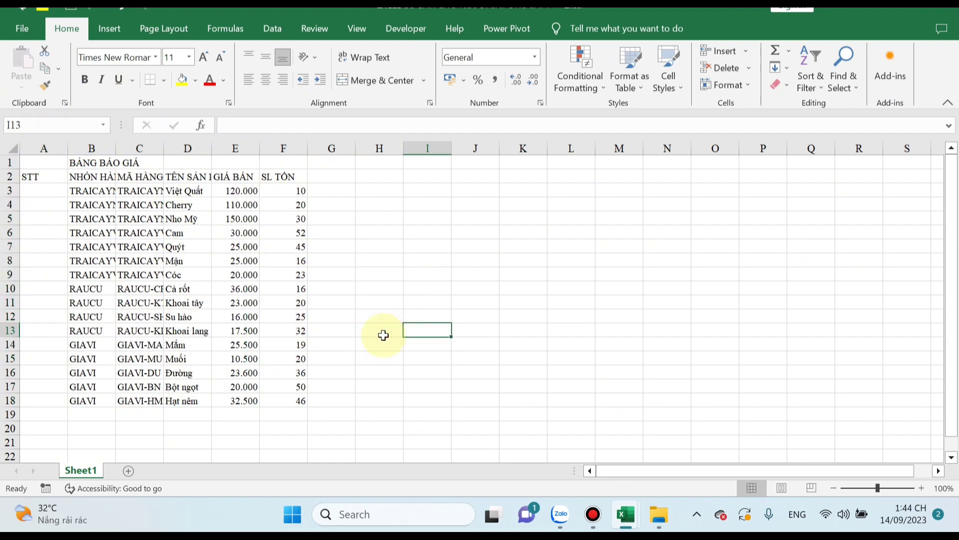
key("ctrl+a")
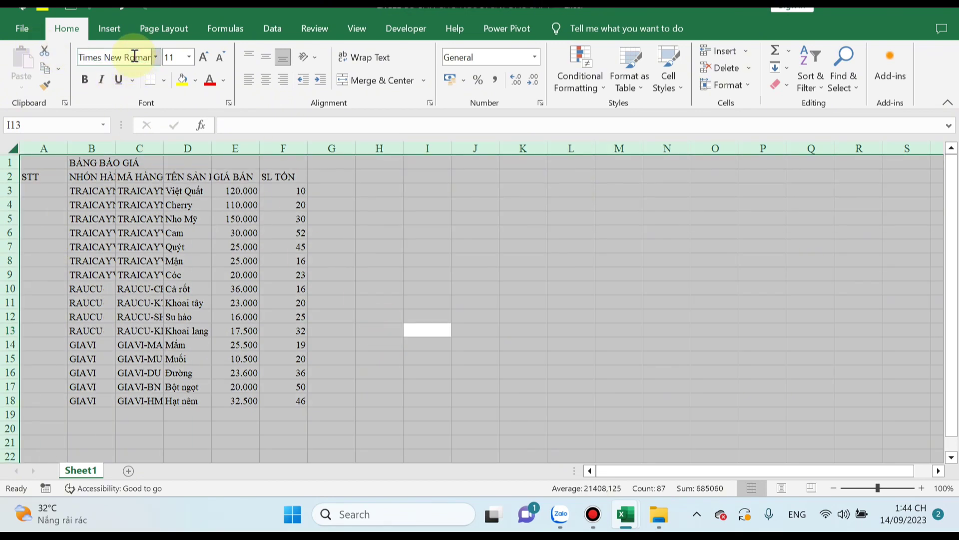
left_click(400, 330)
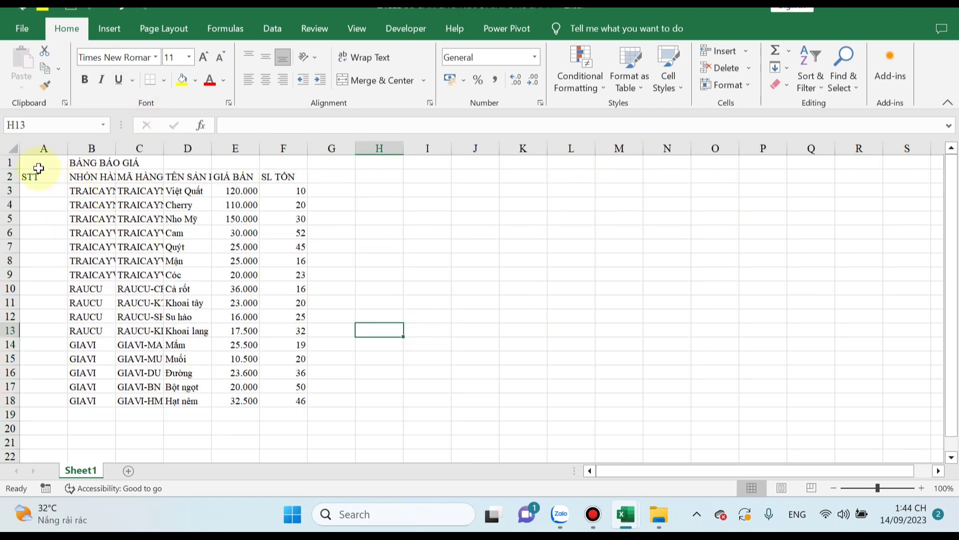
Set the table A1:F18 font size to 12.
left_click_drag(38, 162, 304, 394)
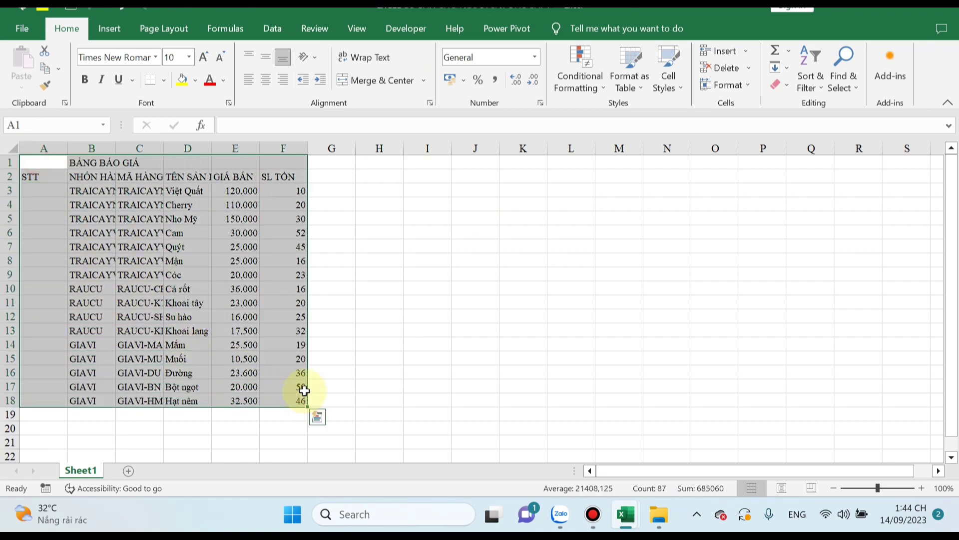
left_click(180, 58)
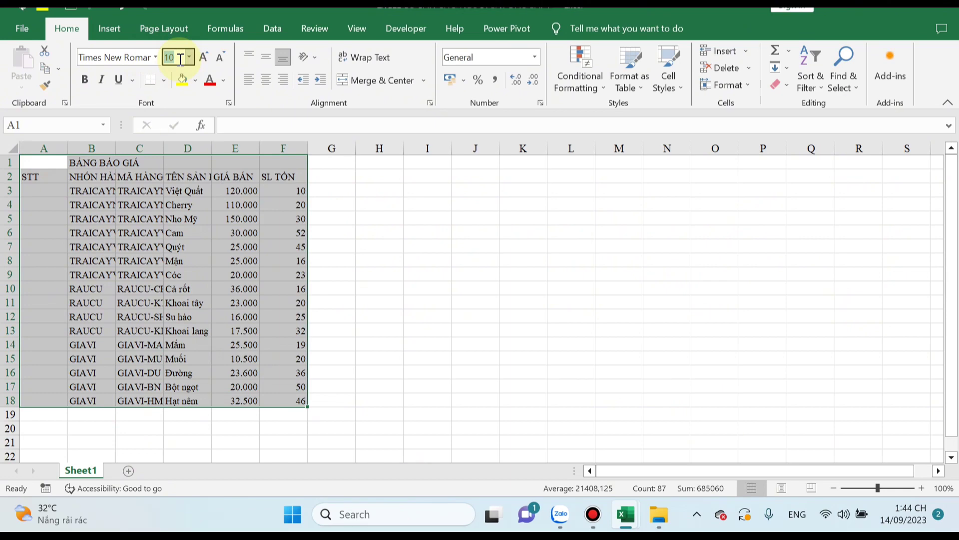
type("12")
key("Return")
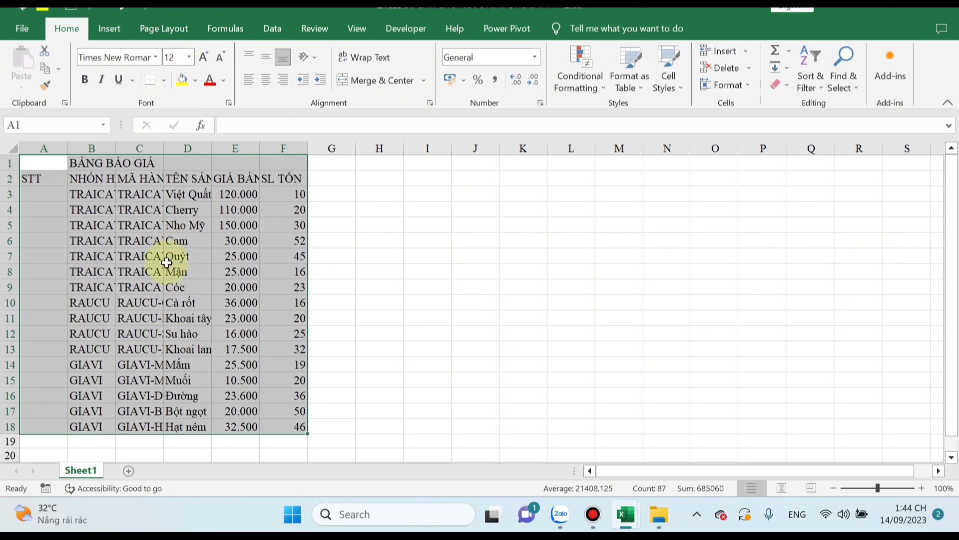
left_click(123, 273)
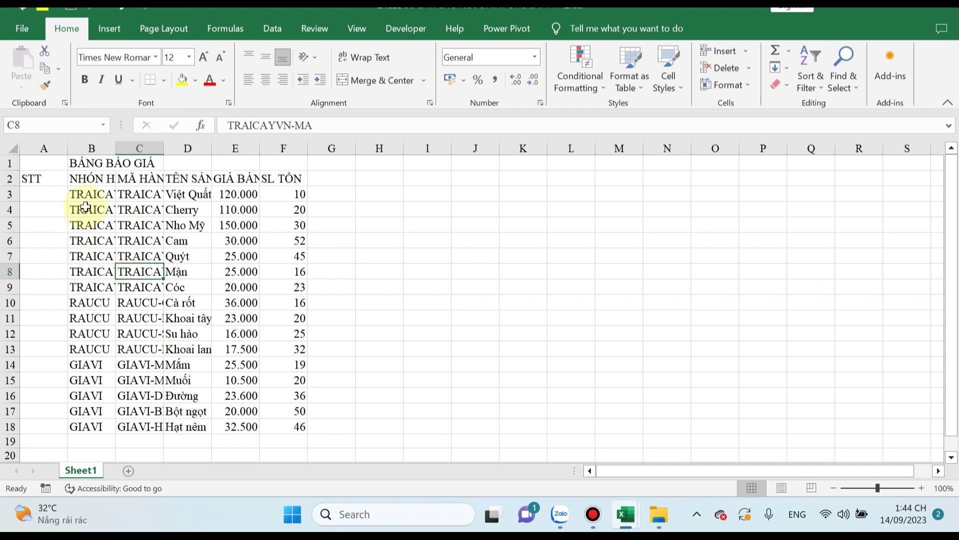
Widen column B so the group codes show in full.
left_click_drag(85, 196, 98, 426)
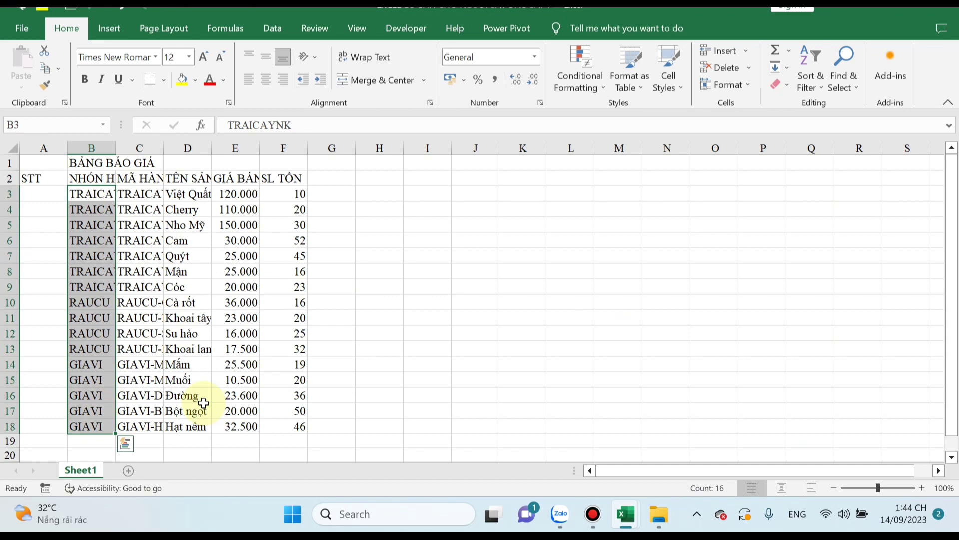
left_click(217, 315)
left_click_drag(31, 178, 32, 423)
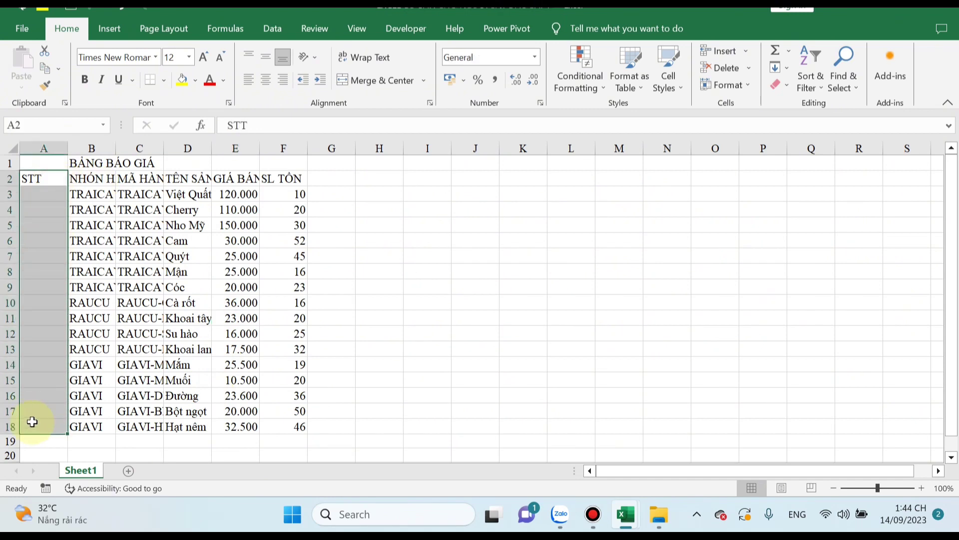
left_click(90, 196)
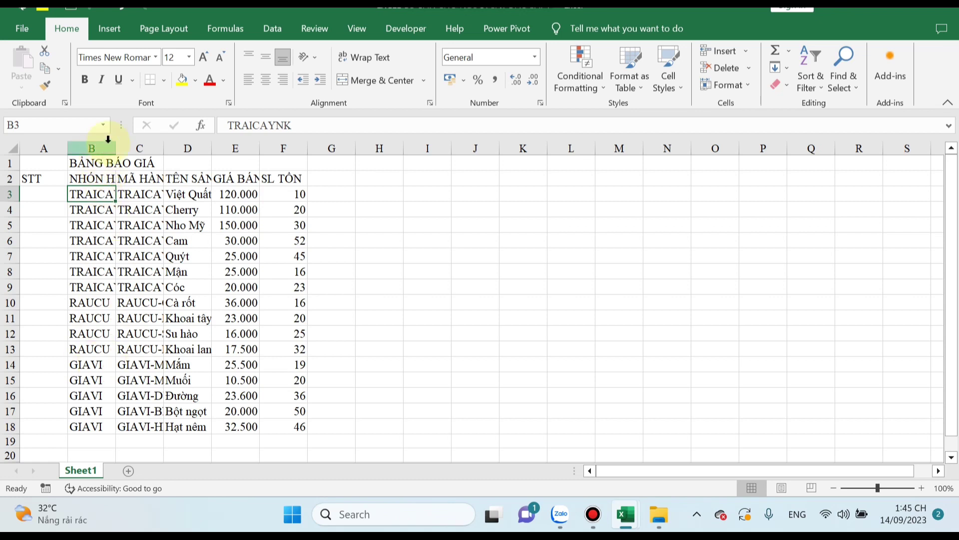
left_click(187, 224)
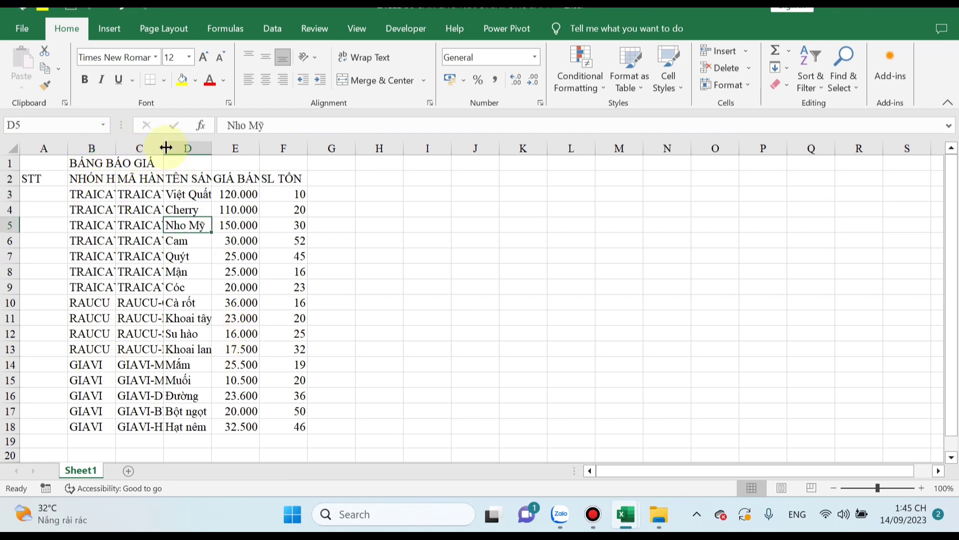
left_click_drag(113, 145, 138, 147)
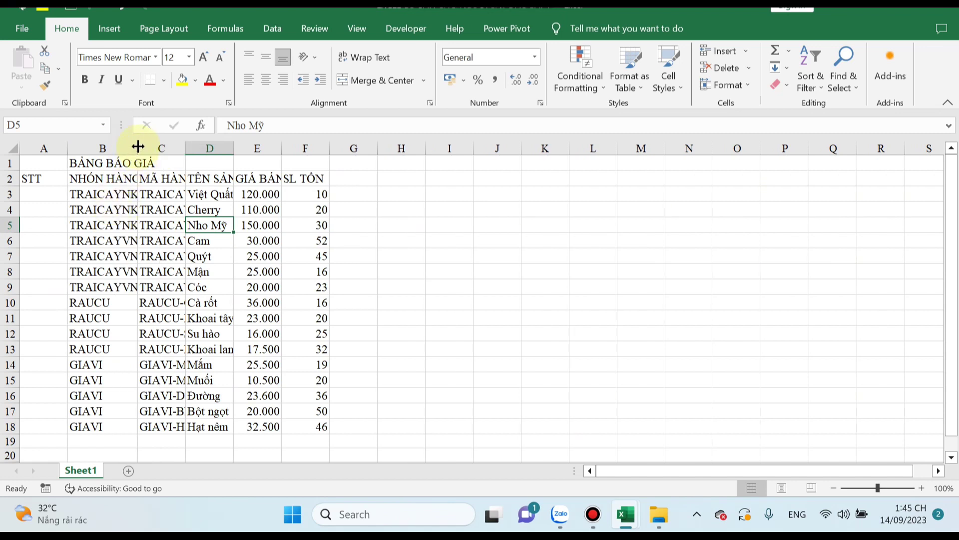
mouse_move(137, 146)
left_mouse_down()
mouse_move(180, 148)
mouse_move(157, 148)
left_mouse_up()
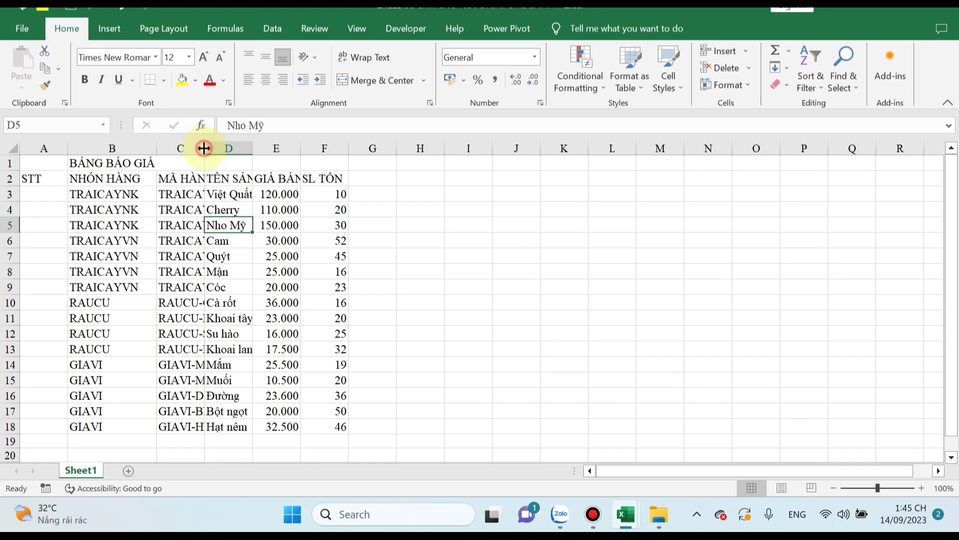
AutoFit columns C and D, then narrow both by hand.
double_click(203, 148)
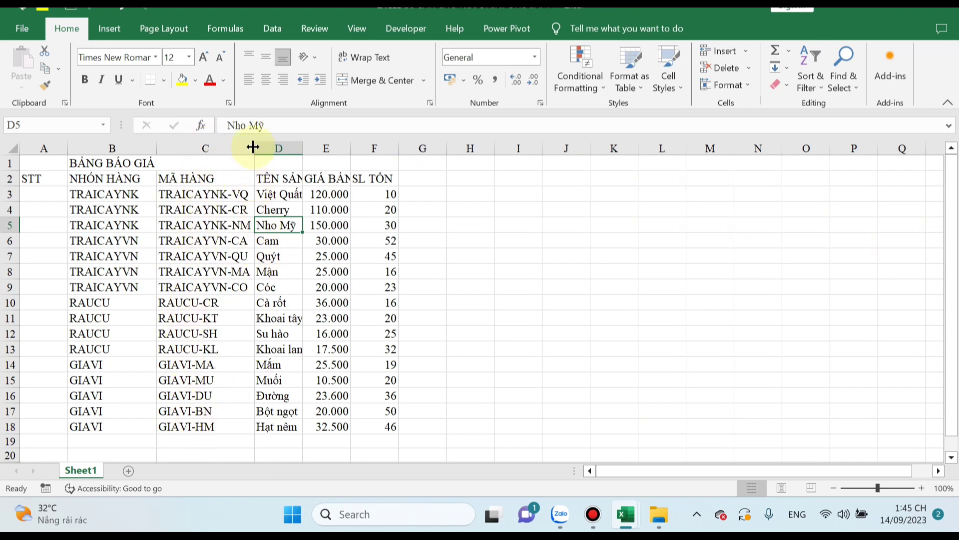
double_click(303, 144)
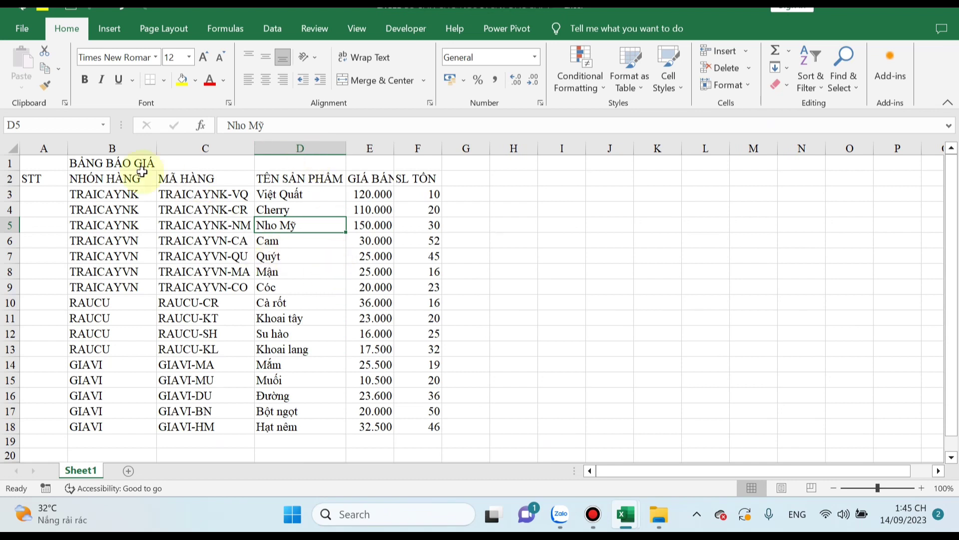
left_click(205, 210)
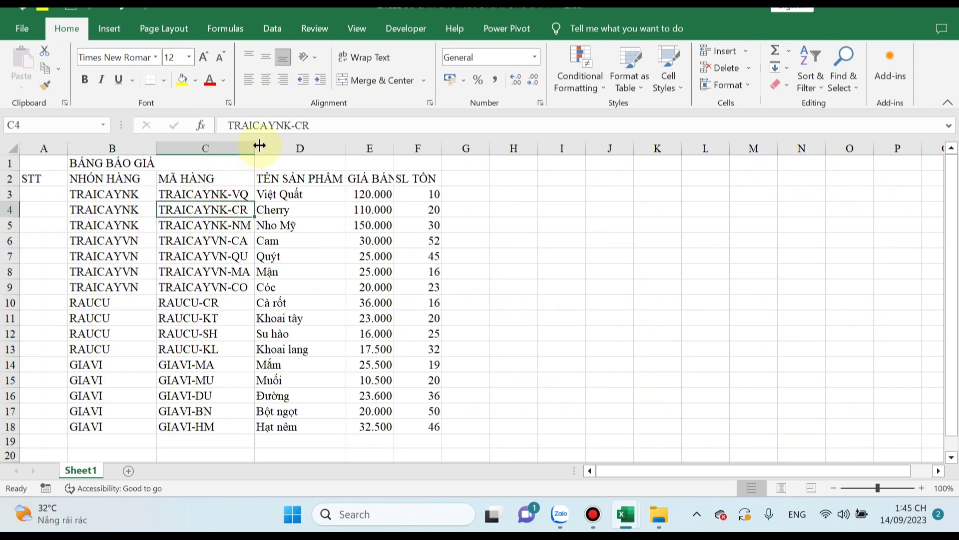
left_click_drag(255, 146, 218, 146)
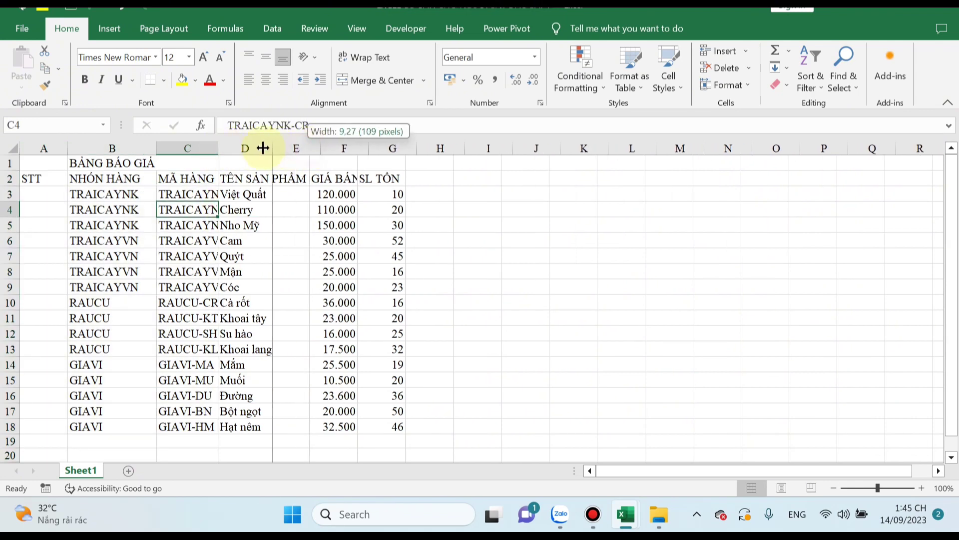
left_click_drag(309, 146, 255, 146)
key("Right")
key("Right")
key("Down")
key("Down")
key("Down")
AutoFit columns A through F together to their contents.
left_click_drag(54, 142, 322, 160)
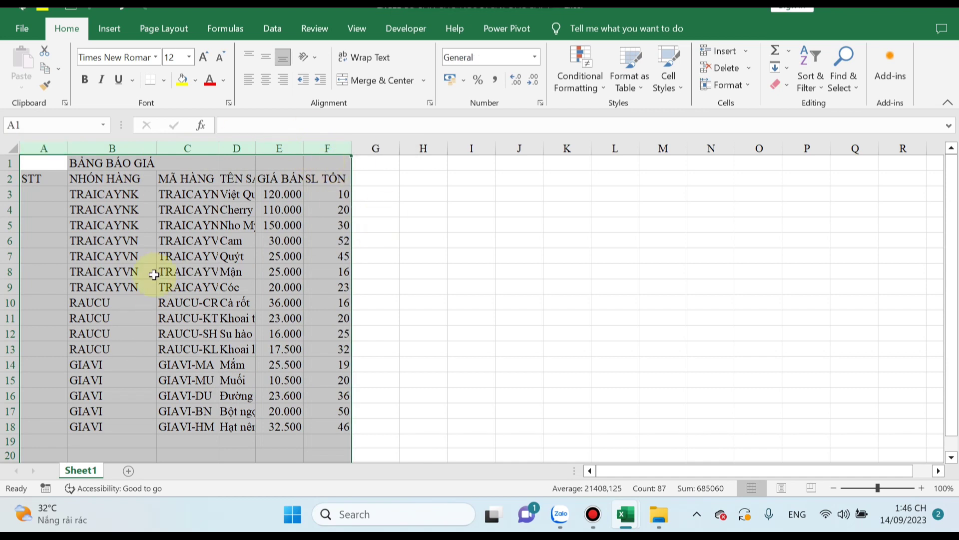
double_click(219, 147)
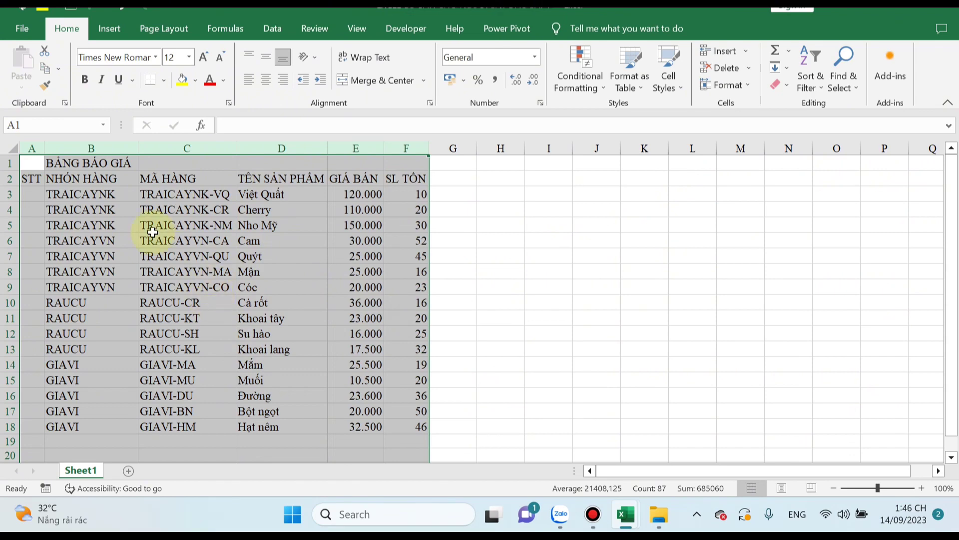
left_click(185, 287)
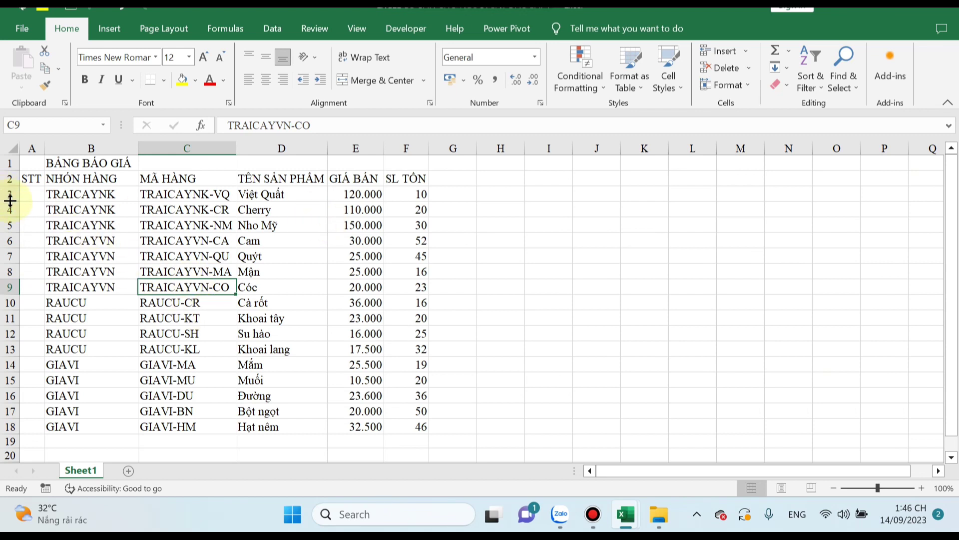
Try out a taller height for row 3.
left_click_drag(10, 200, 11, 253)
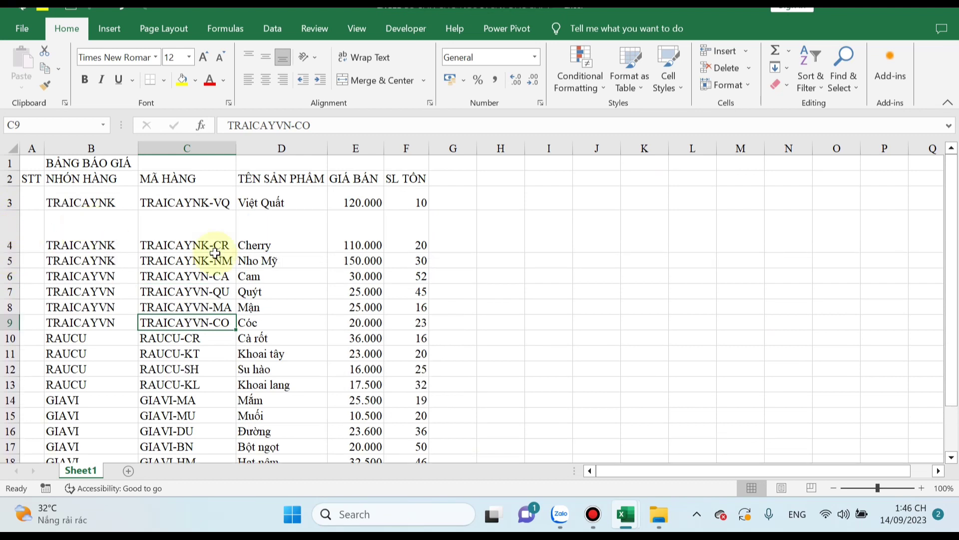
left_click_drag(7, 210, 7, 199)
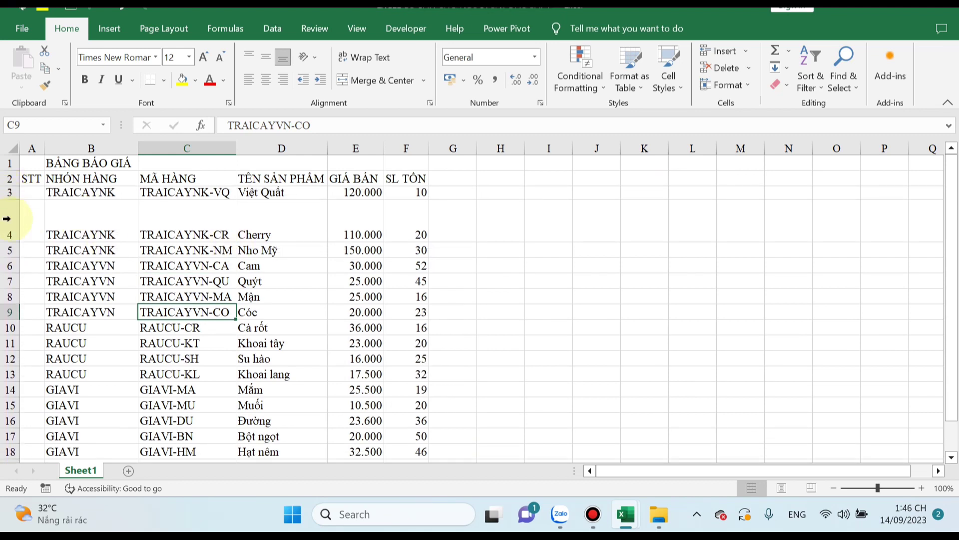
left_click_drag(10, 244, 9, 218)
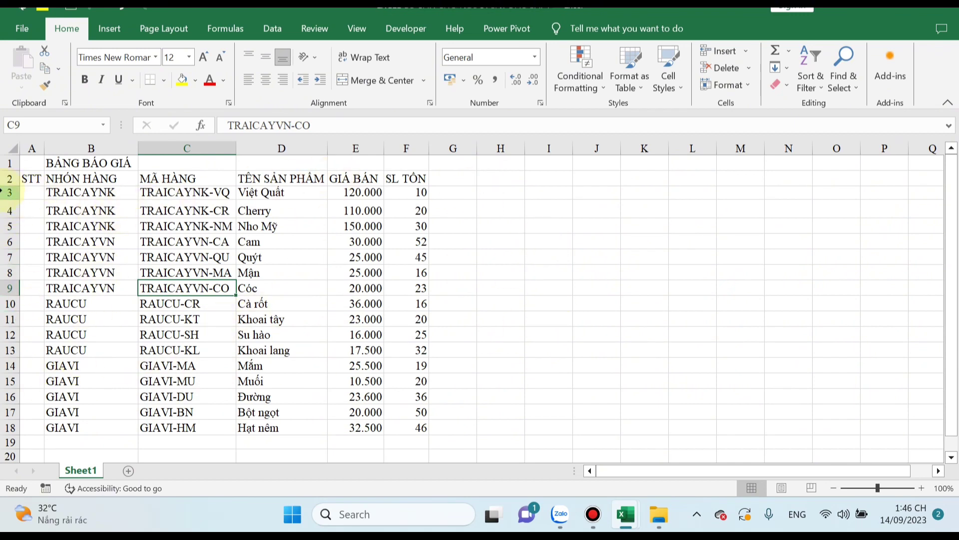
Give rows 3 to 18 one common, moderately taller height.
left_click_drag(9, 192, 9, 427)
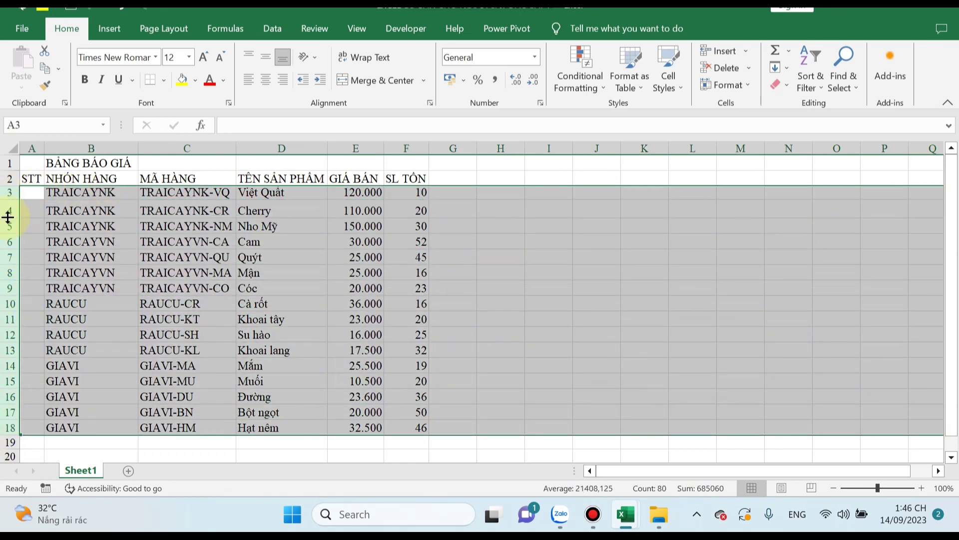
left_click_drag(8, 215, 7, 226)
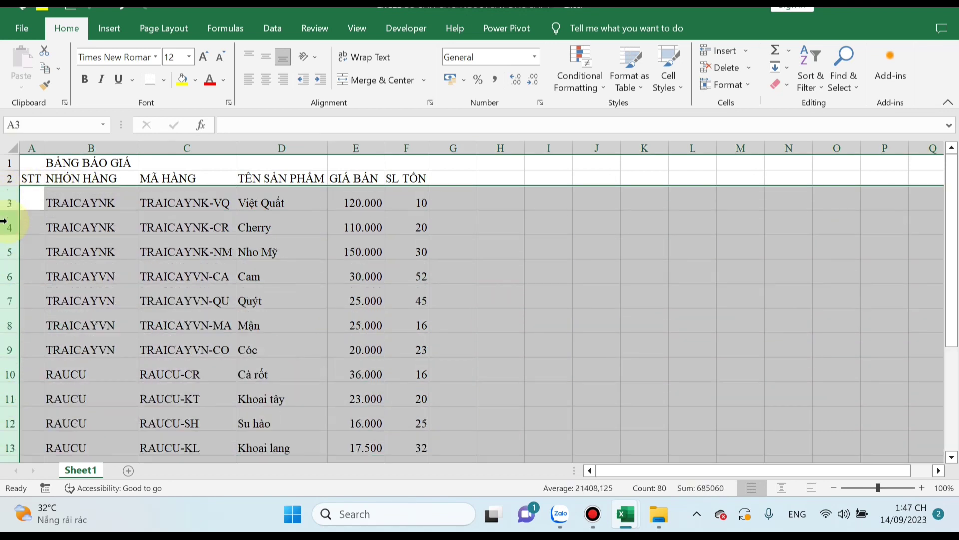
scroll(111, 285, "down", 2)
scroll(117, 350, "down", 1)
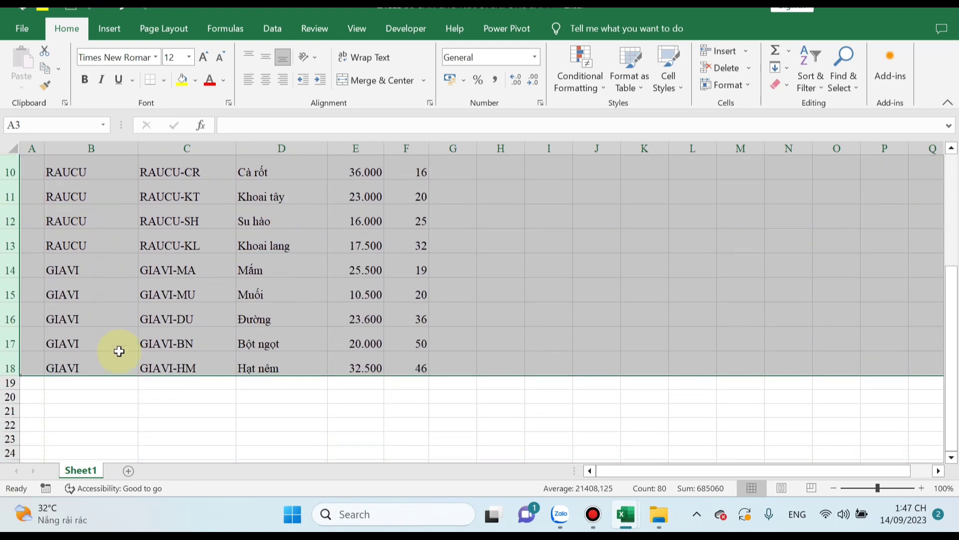
scroll(127, 379, "up", 3)
left_click_drag(6, 215, 5, 208)
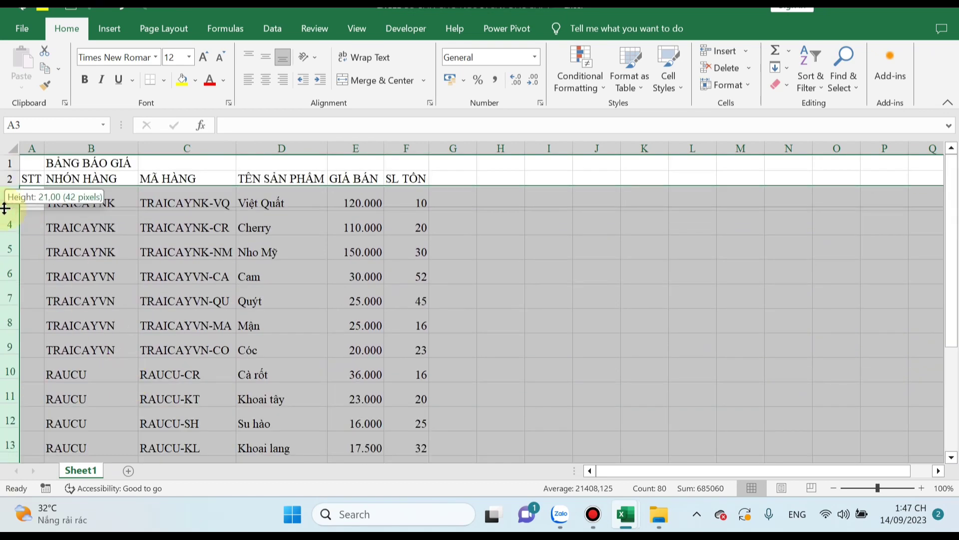
key("ctrl+z")
key("ctrl+z")
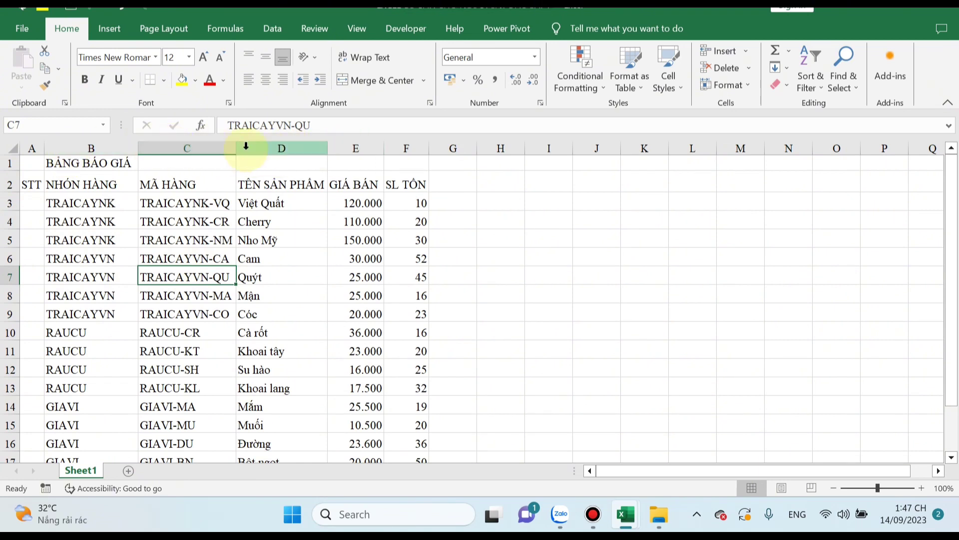
Resize columns D–F together, then give GIÁ BÁN and SL TỒN (E, F) matching widths.
left_click_drag(261, 143, 455, 146)
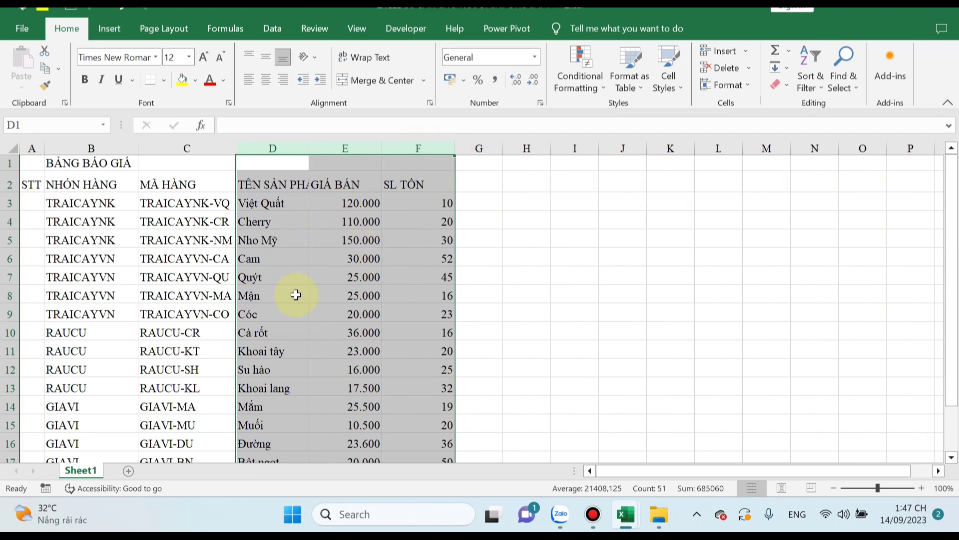
left_click_drag(382, 146, 352, 146)
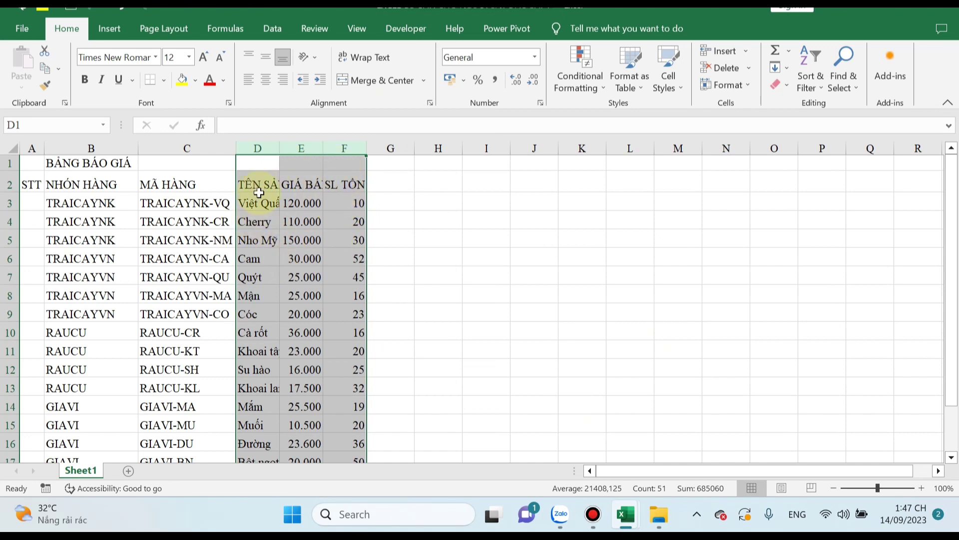
left_click_drag(323, 148, 428, 160)
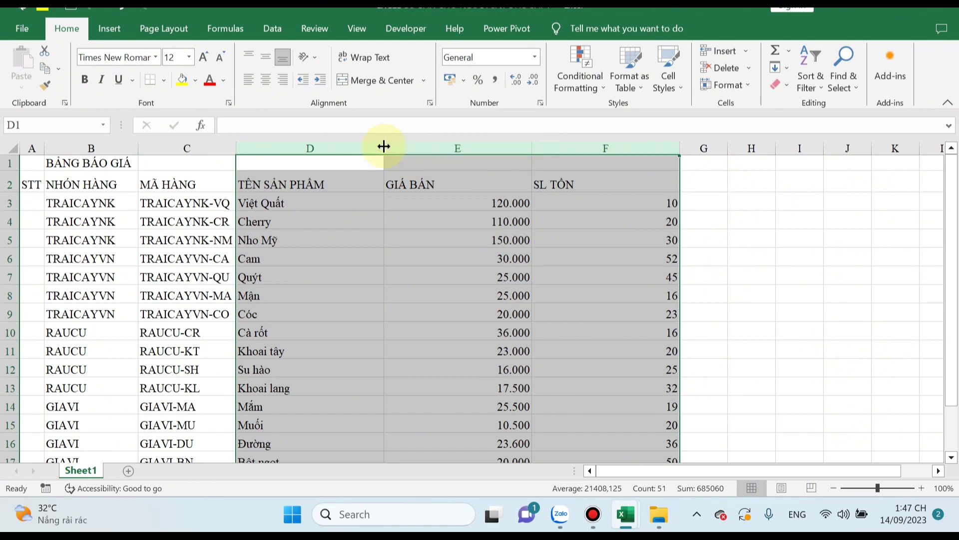
left_click_drag(383, 146, 322, 156)
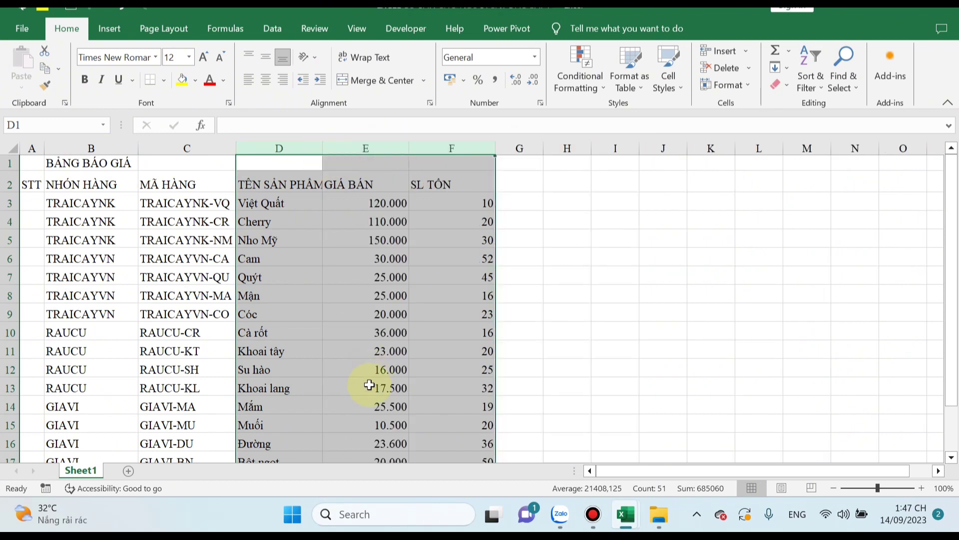
left_click(446, 378)
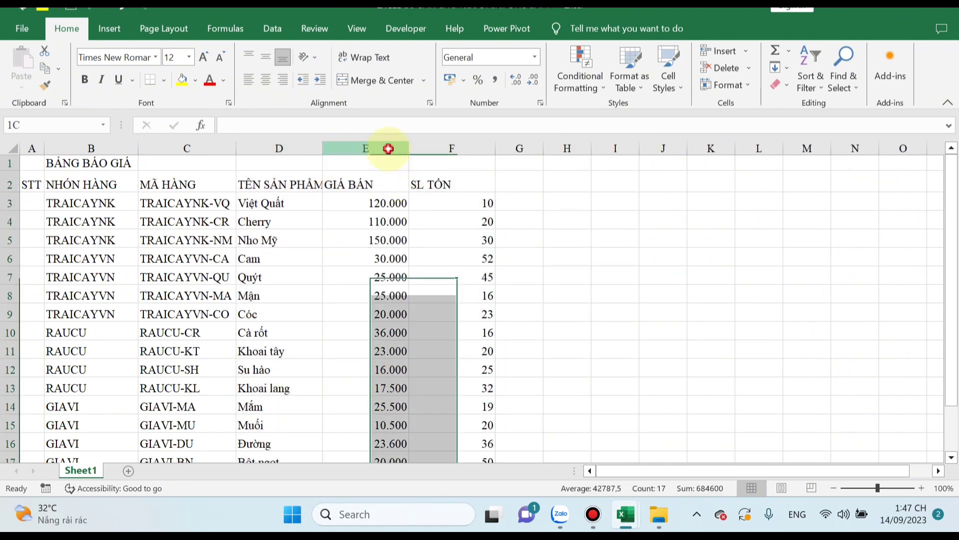
mouse_move(366, 148)
left_mouse_down()
mouse_move(492, 150)
mouse_move(467, 149)
left_mouse_up()
left_click(548, 311)
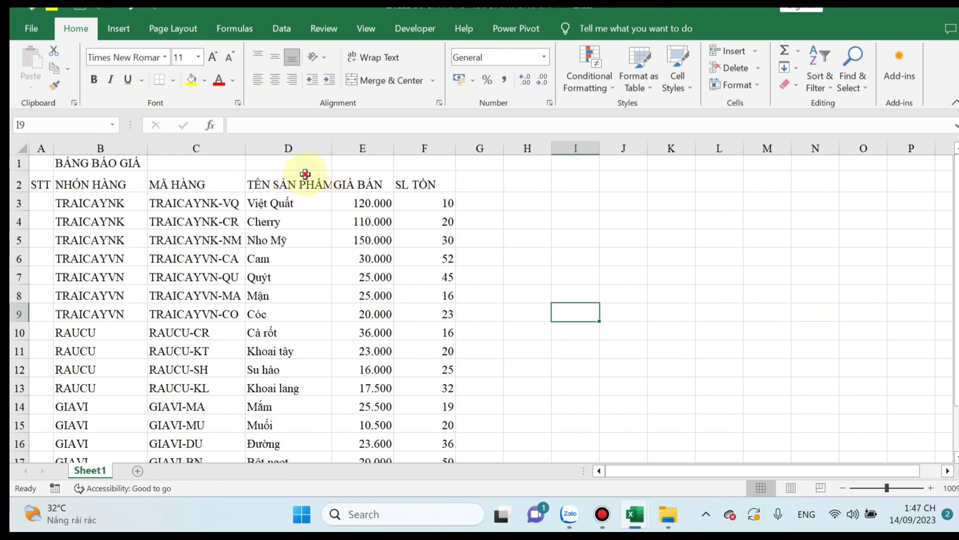
Wrap the TÊN SẢN PHẨM heading in D2, making row 2 taller and readjusting column D.
left_click(305, 182)
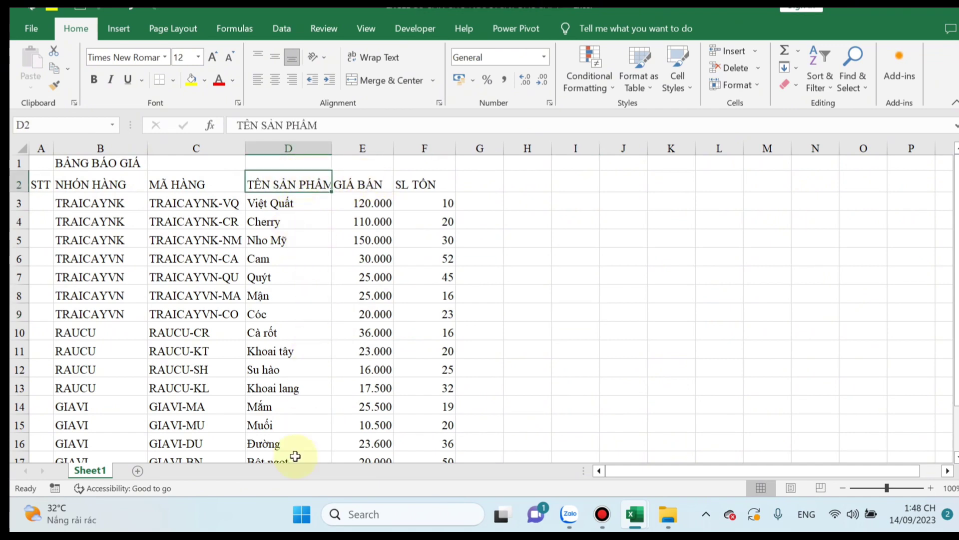
scroll(309, 392, "down", 1)
scroll(300, 370, "down", 2)
scroll(290, 382, "up", 1)
scroll(290, 382, "up", 2)
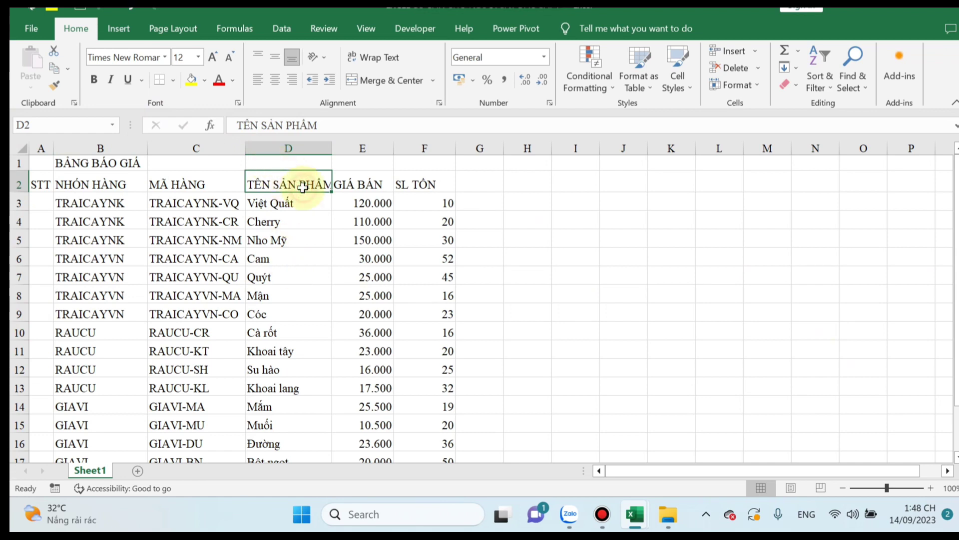
left_click(386, 58)
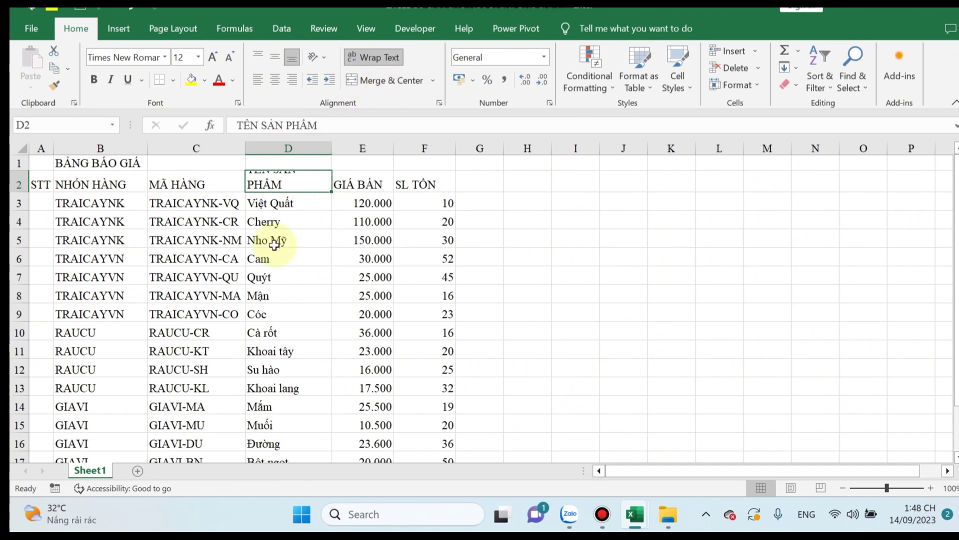
mouse_move(332, 148)
left_mouse_down()
mouse_move(369, 149)
mouse_move(282, 146)
left_mouse_up()
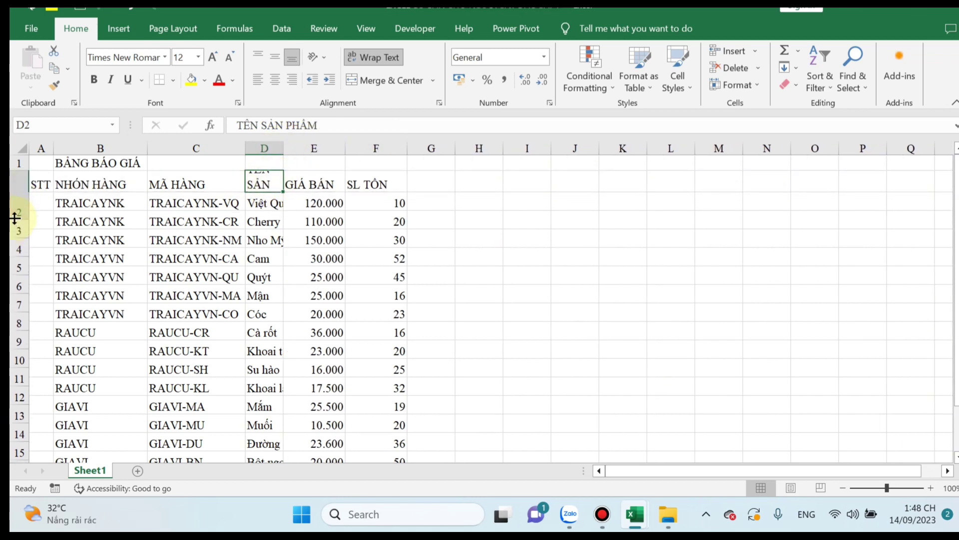
left_click_drag(20, 190, 20, 220)
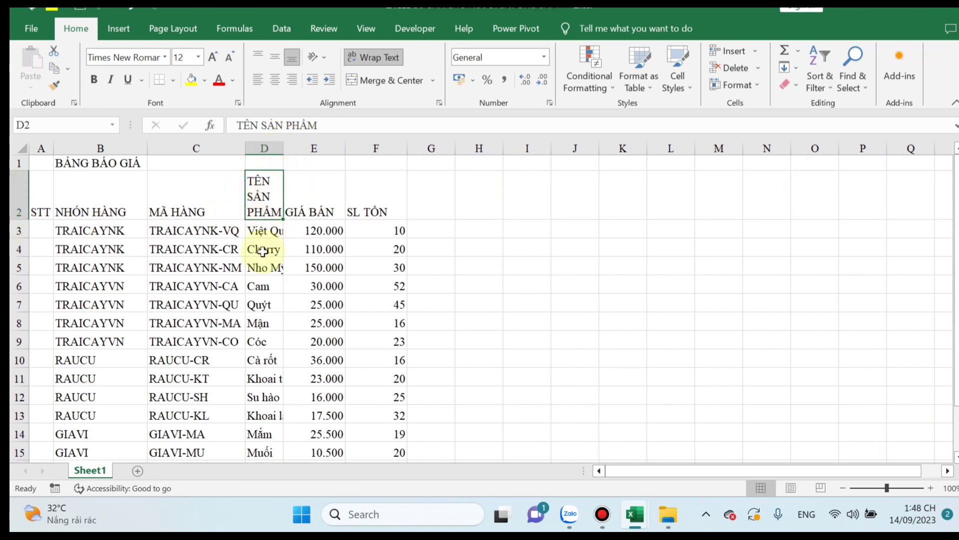
left_click_drag(284, 145, 378, 146)
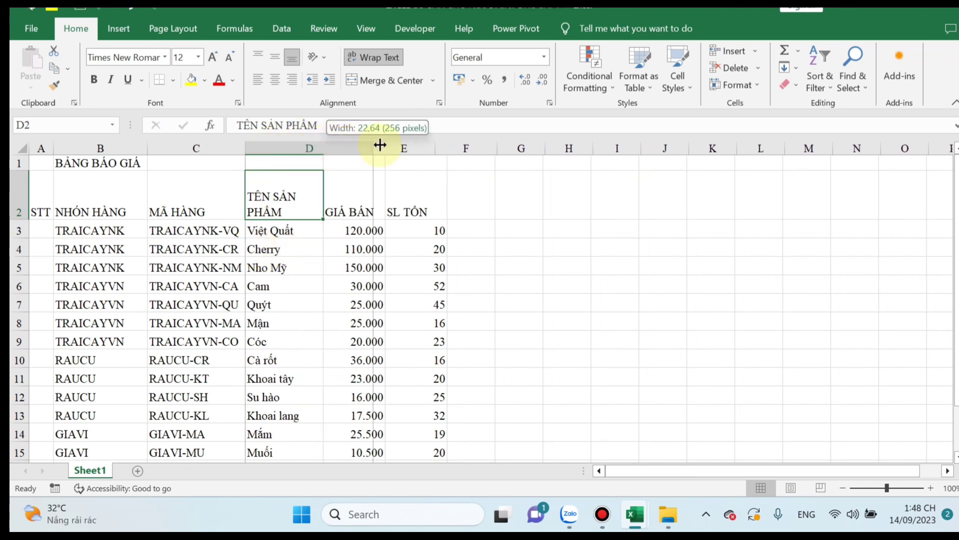
Break the D2 heading after TÊN with Alt+Enter, then select the Việt Quất cell D3.
left_click(331, 287)
double_click(271, 210)
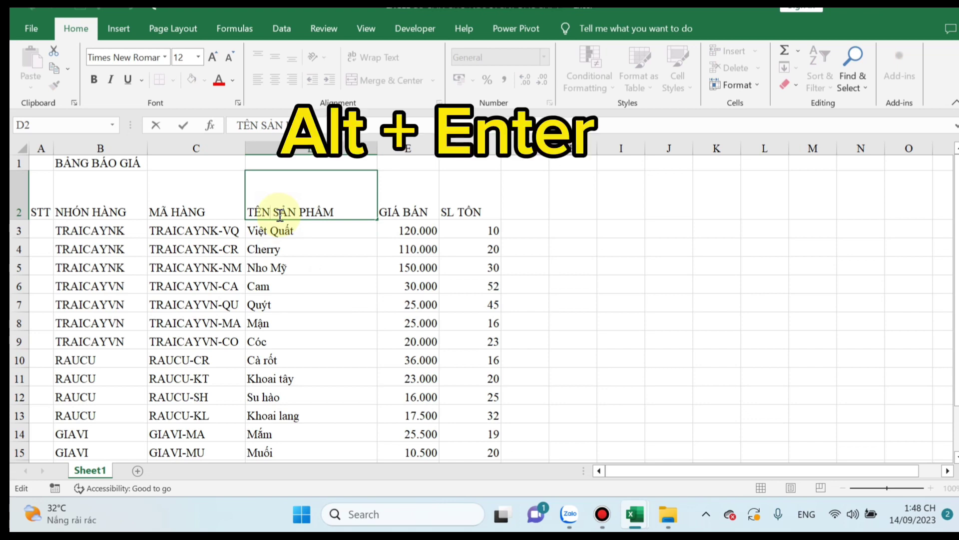
key("alt+Return")
left_click(332, 250)
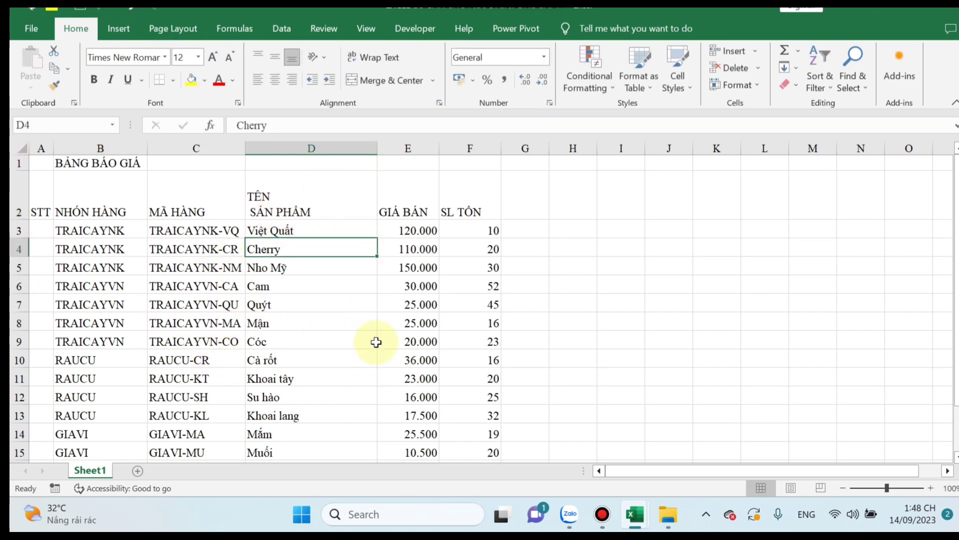
left_click(267, 229)
Break 'Việt Quất' in cell D3 onto two lines.
double_click(268, 230)
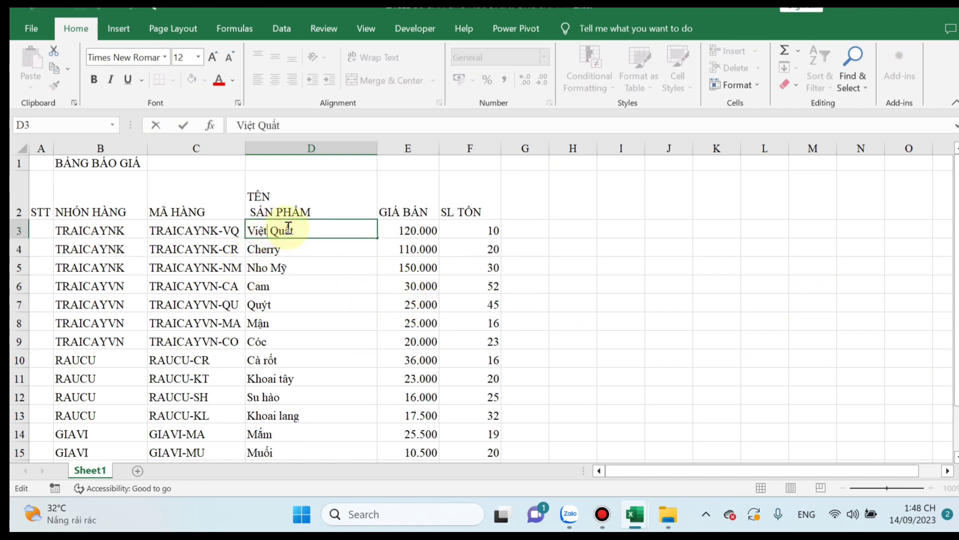
key("alt+Return")
left_click(313, 315)
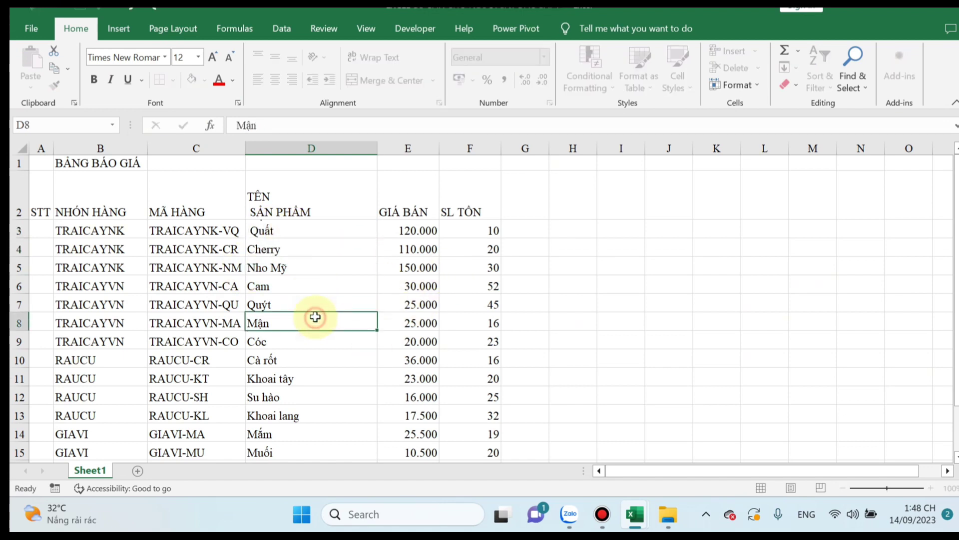
Set row 2 height to 37 and zoom out to 80% so the whole table fits.
left_click_drag(16, 218, 19, 203)
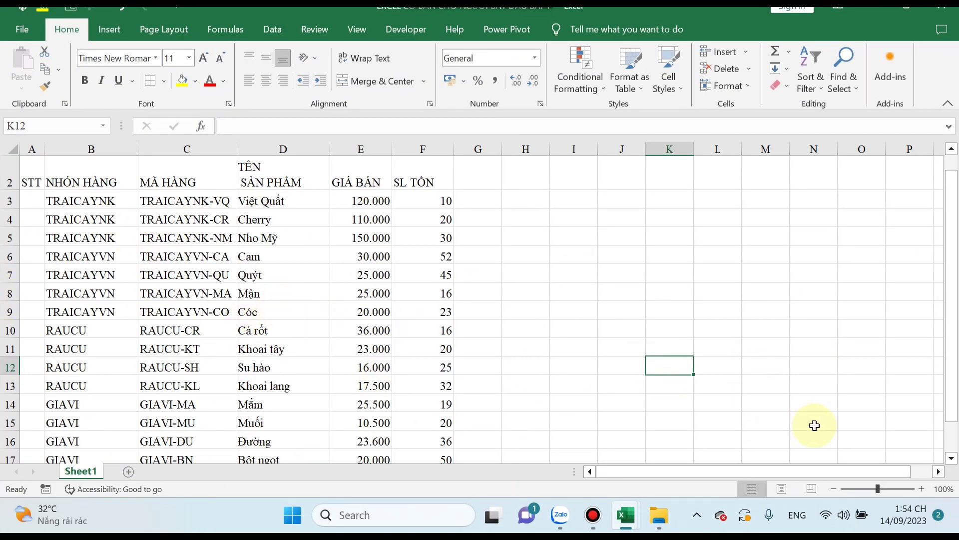
left_click(835, 488)
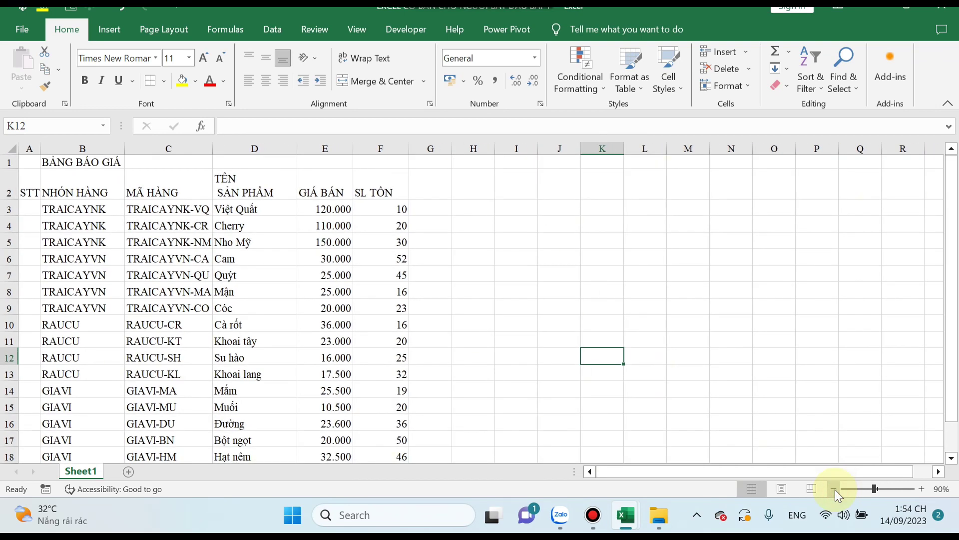
left_click(835, 489)
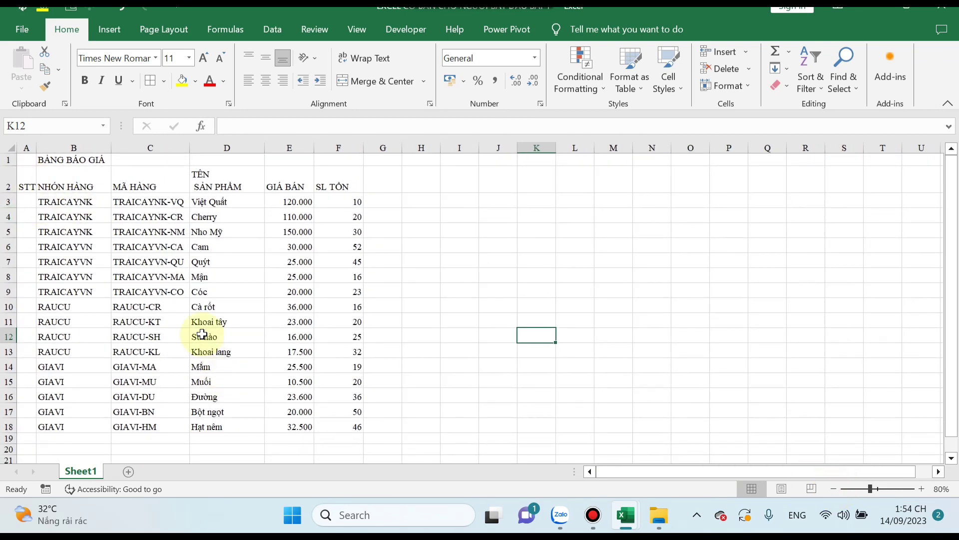
Apply All Borders to the table range A2:F18.
left_click(25, 176)
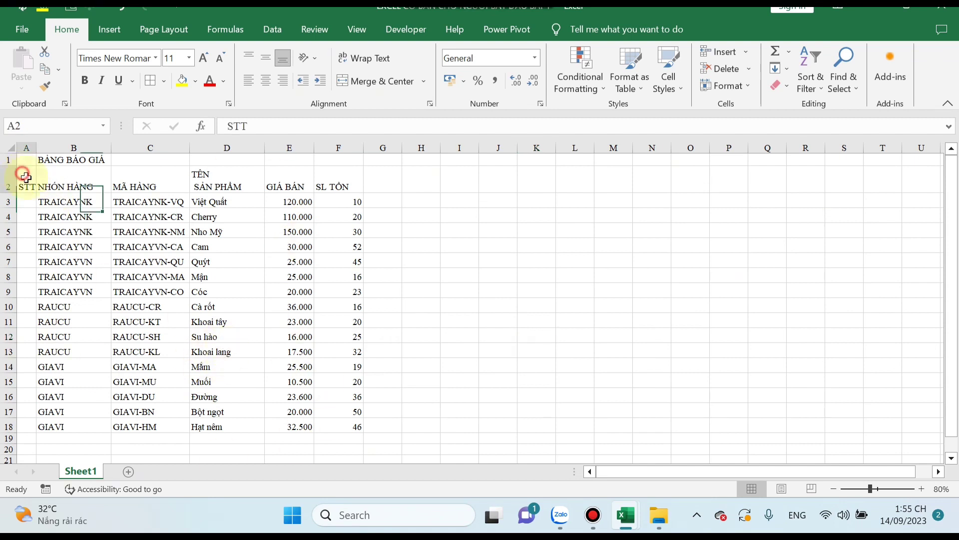
left_click_drag(24, 176, 333, 428)
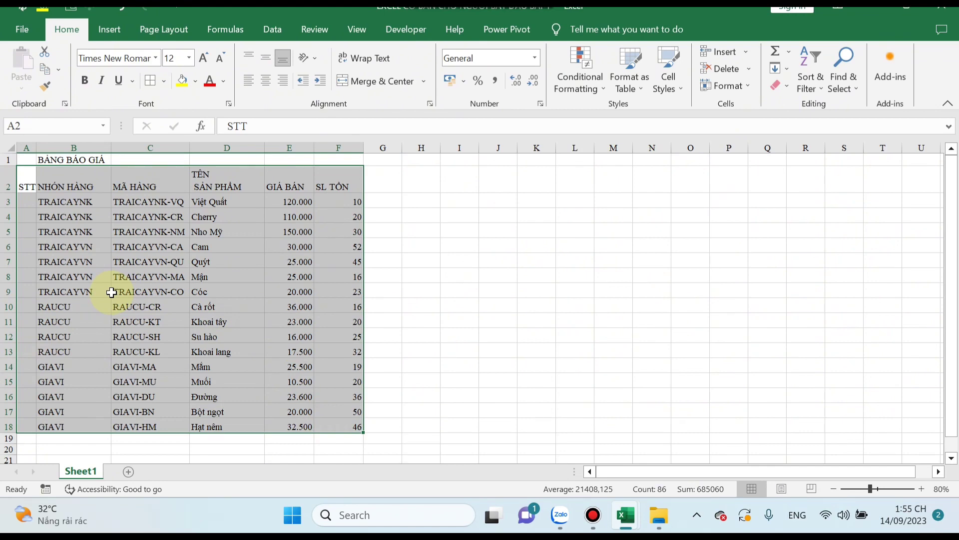
left_click(165, 82)
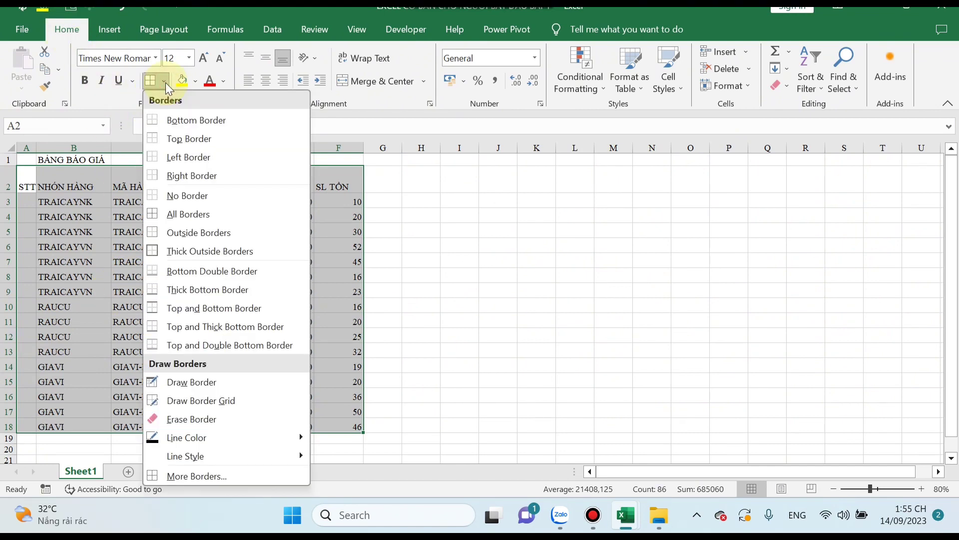
left_click(188, 220)
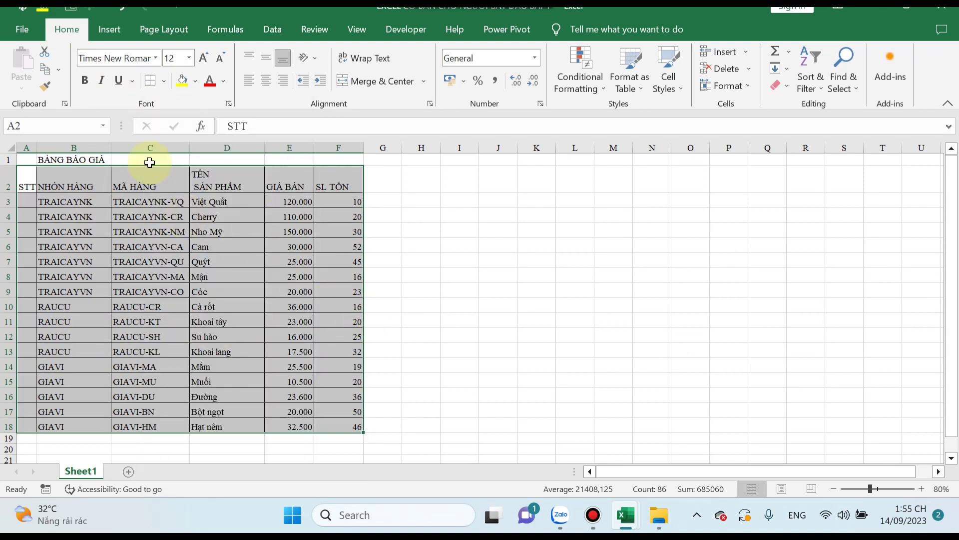
left_click(574, 381)
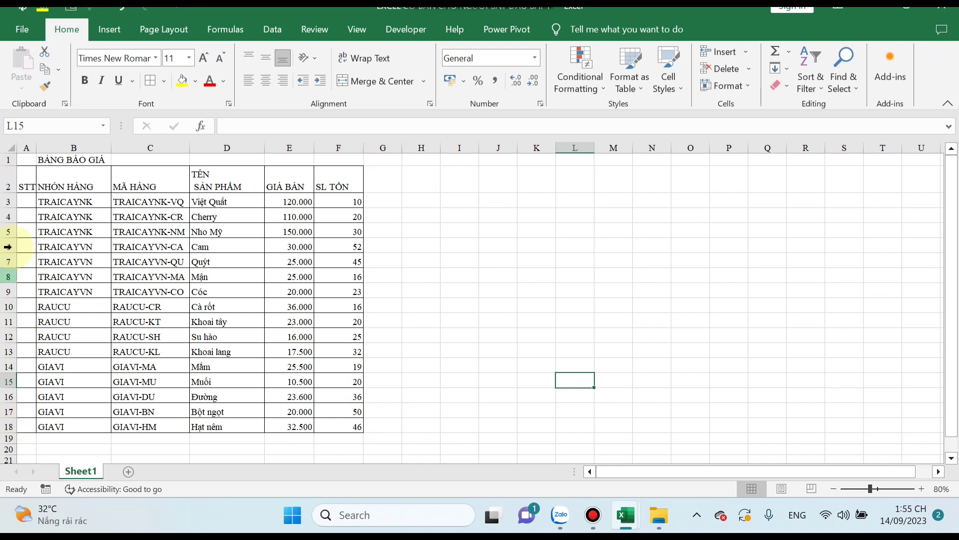
Apply dotted-line borders inside the table range A2:F18.
left_click_drag(25, 182, 339, 425)
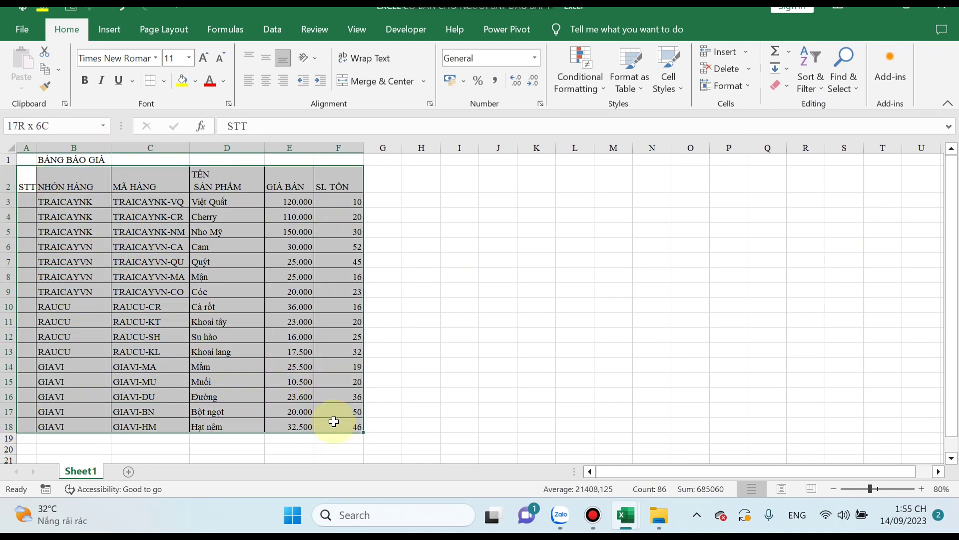
left_click(166, 81)
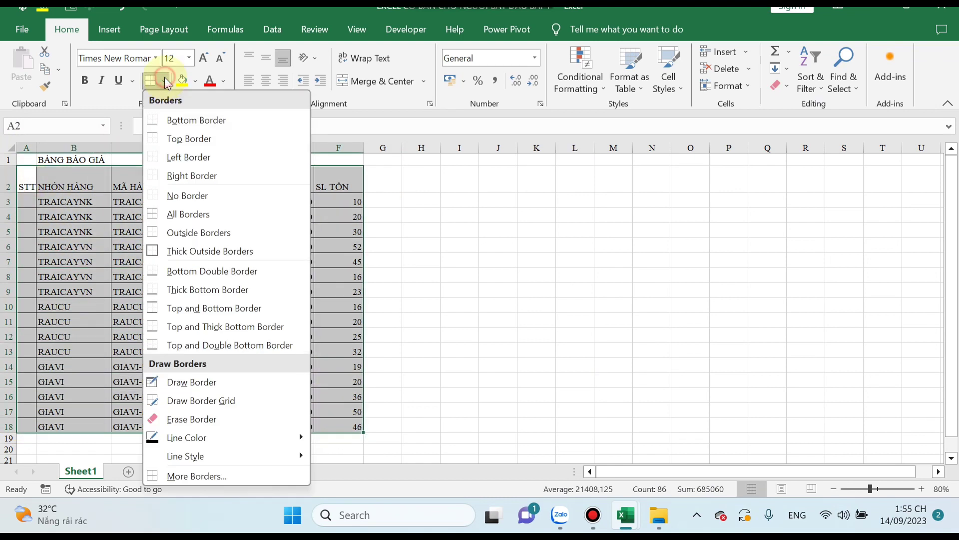
mouse_move(185, 456)
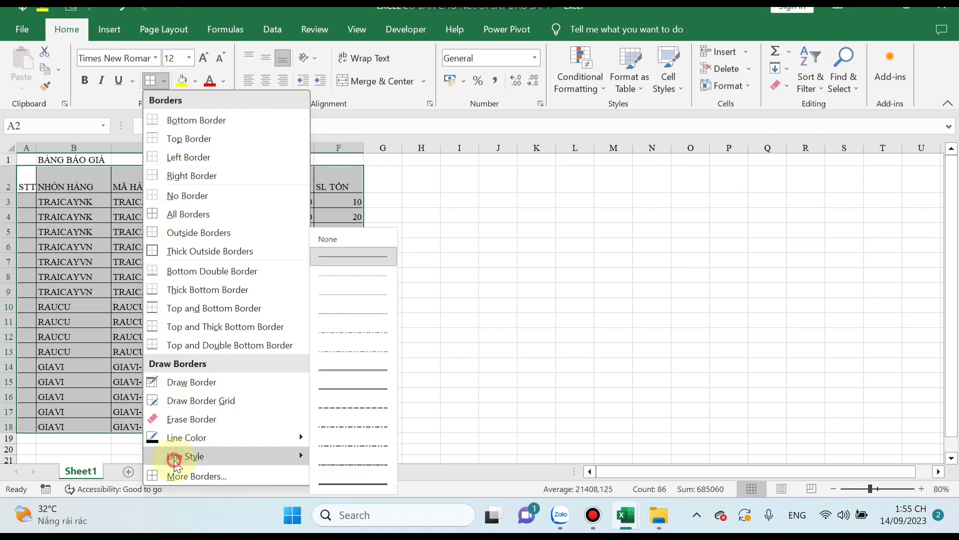
left_click(365, 279)
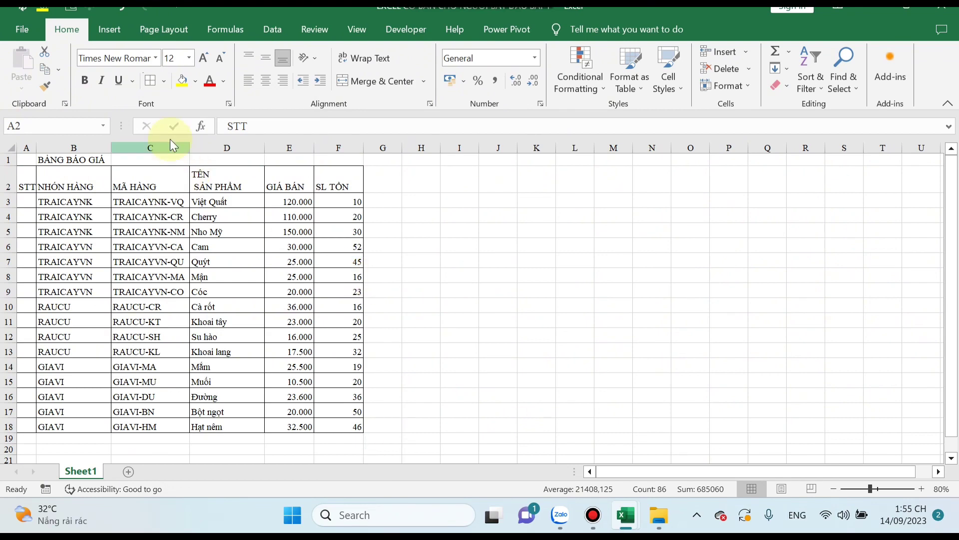
left_click(150, 82)
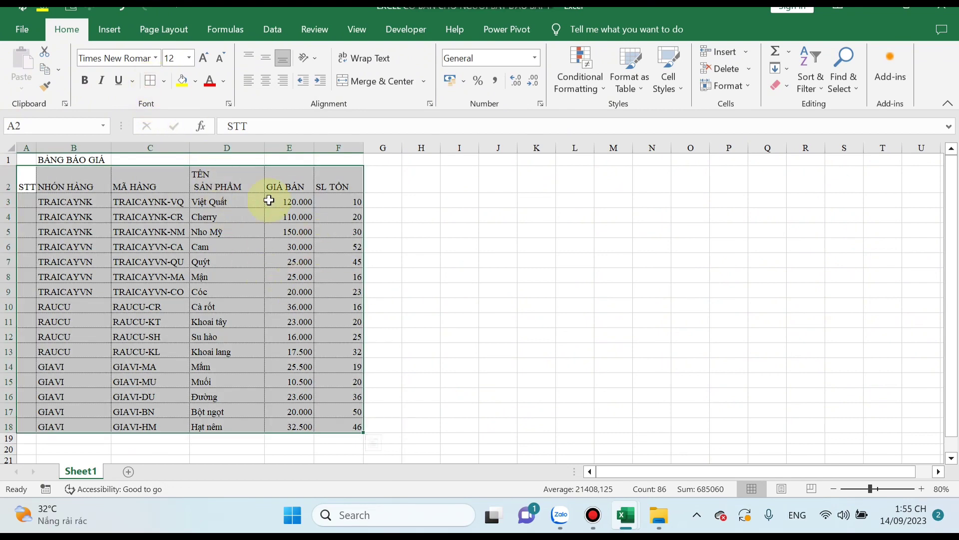
left_click(457, 320)
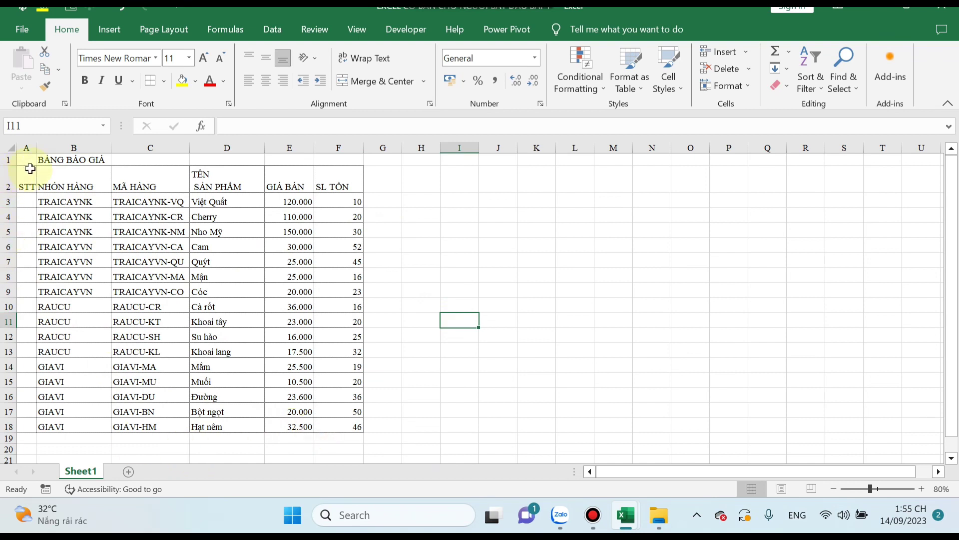
Switch back to a thin solid line and add an outside border around A2:F18.
mouse_move(30, 178)
left_mouse_down()
mouse_move(66, 192)
mouse_move(356, 426)
left_mouse_up()
left_click(167, 83)
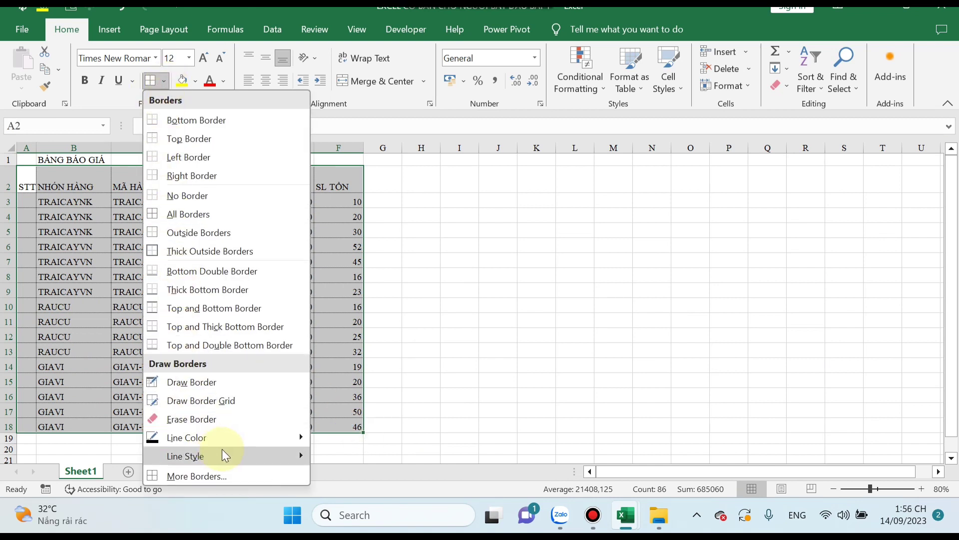
mouse_move(185, 455)
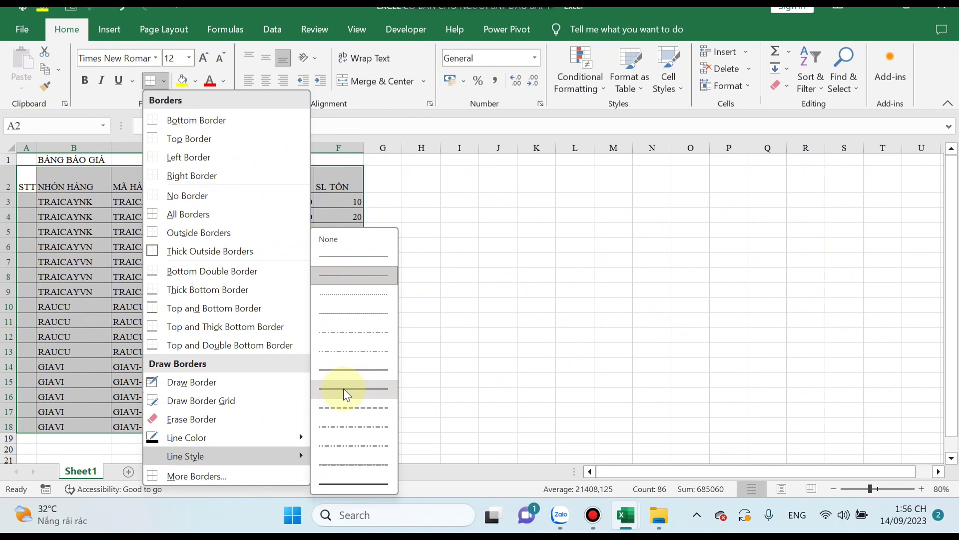
left_click(343, 388)
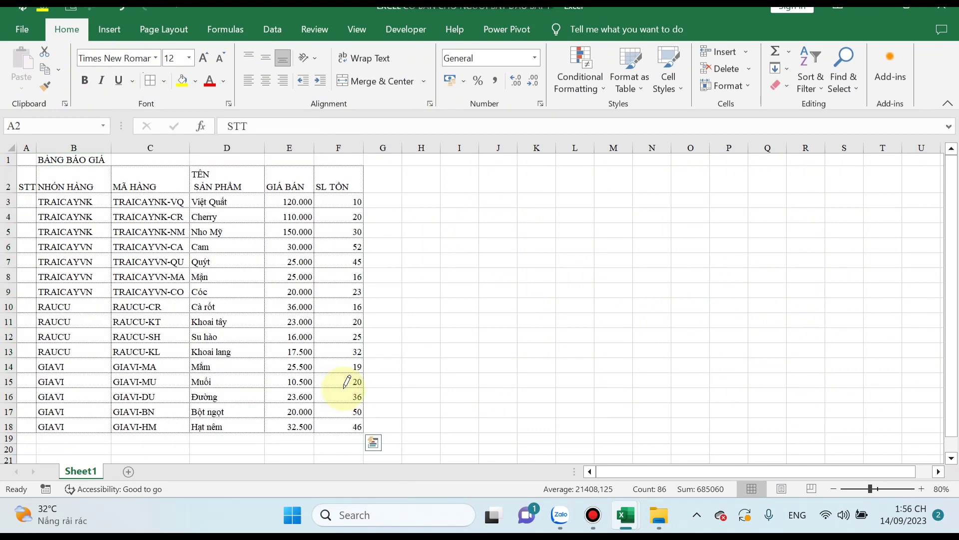
left_click(163, 82)
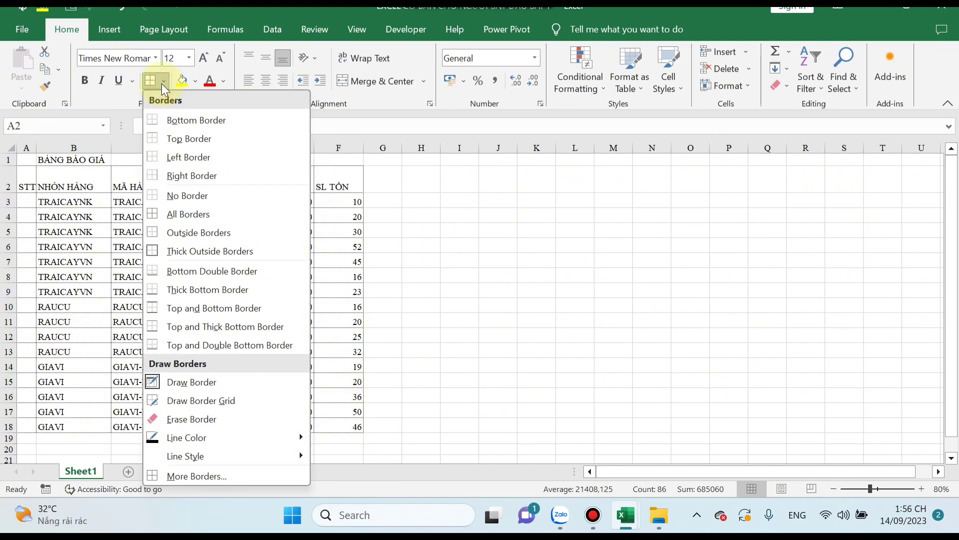
left_click(184, 232)
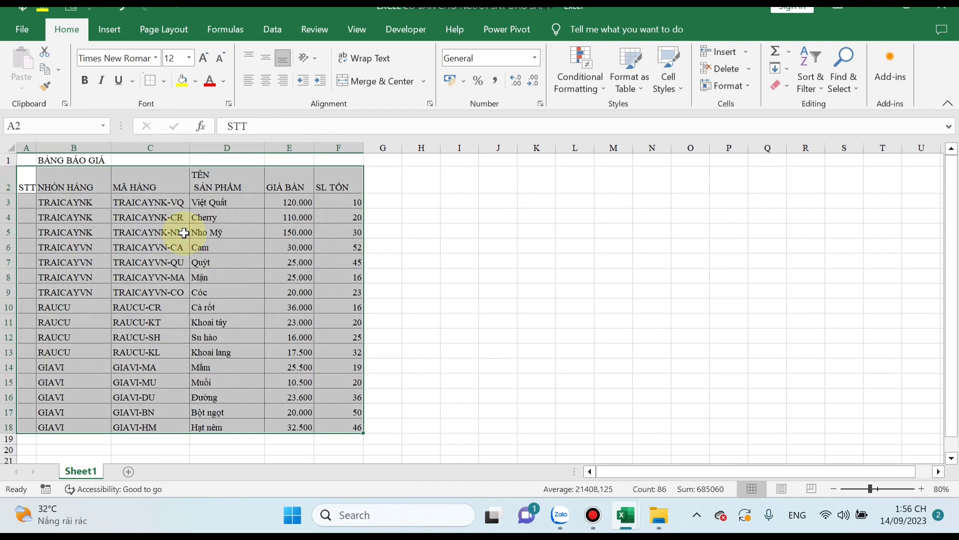
left_click(425, 258)
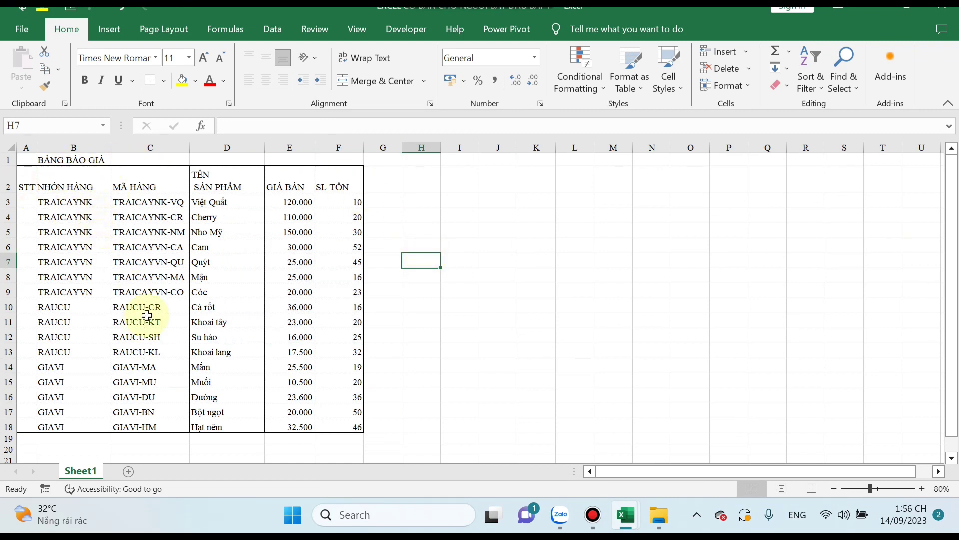
Apply a border to the header row A2:F2.
key("Right")
key("Right")
key("Up")
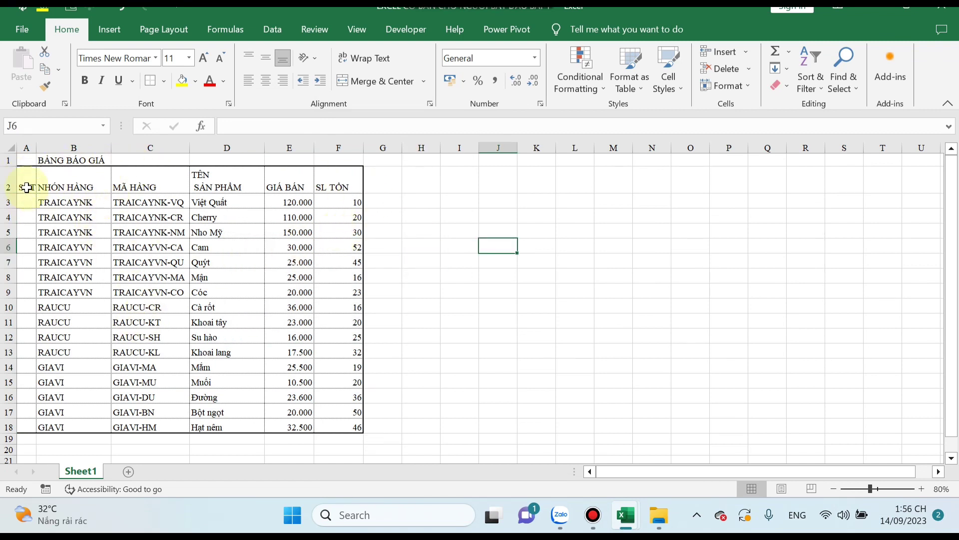
left_click_drag(26, 180, 332, 178)
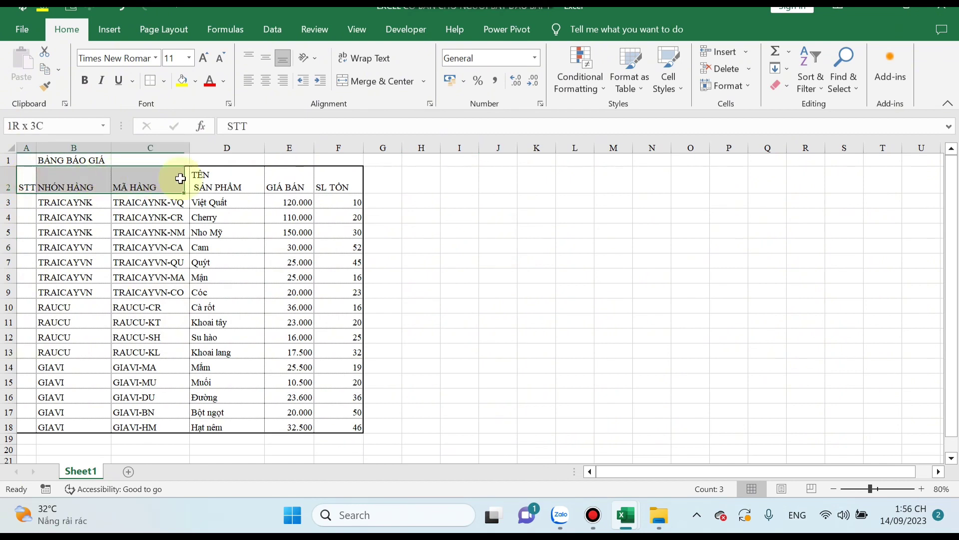
left_click(150, 82)
left_click(383, 230)
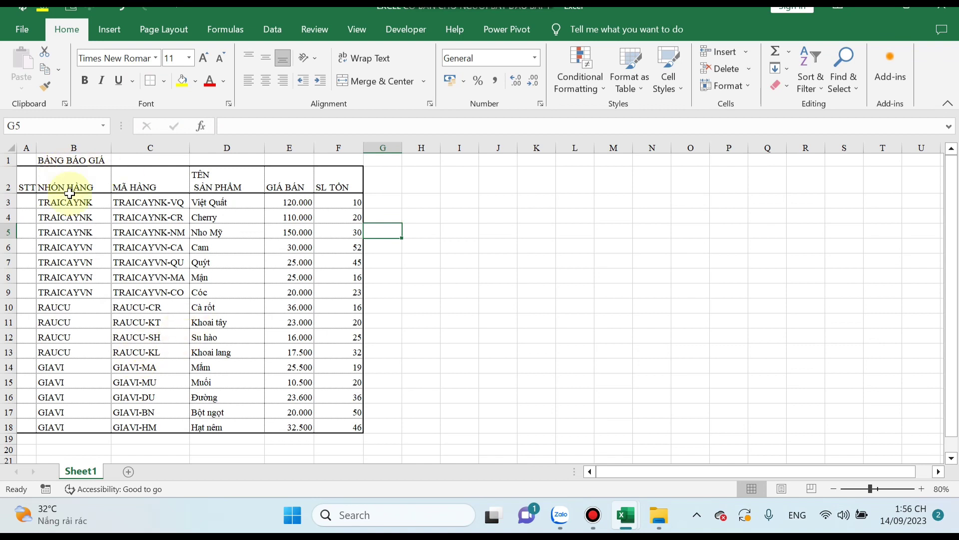
Select table columns A through F down to row 18 and apply borders to them.
left_click(74, 176)
left_click_drag(27, 184, 22, 427)
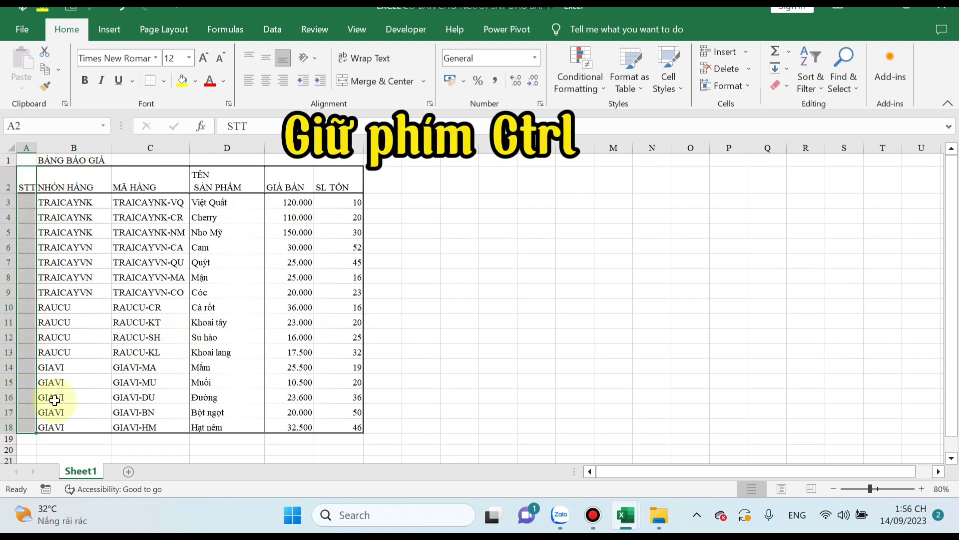
left_click_drag(74, 182, 66, 424)
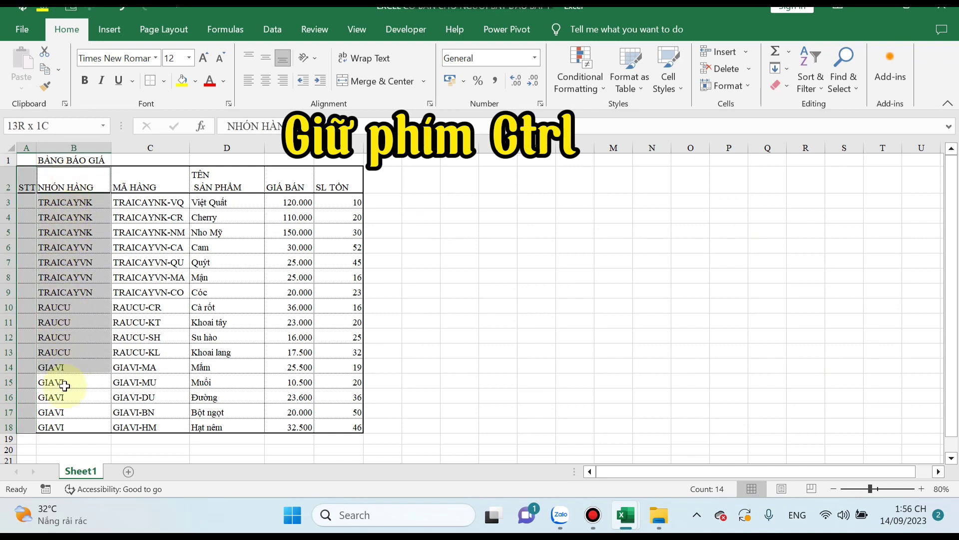
left_click_drag(145, 185, 144, 422)
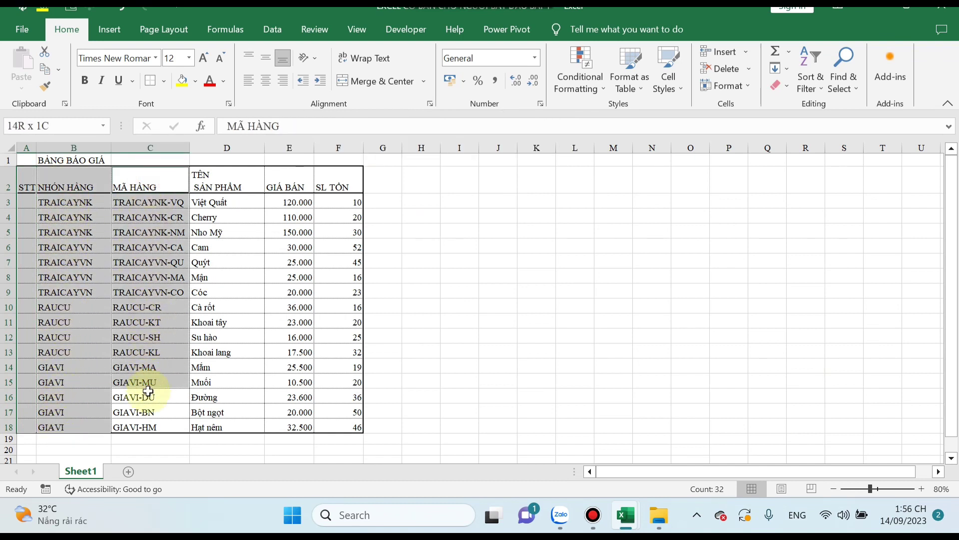
left_click_drag(228, 182, 228, 427)
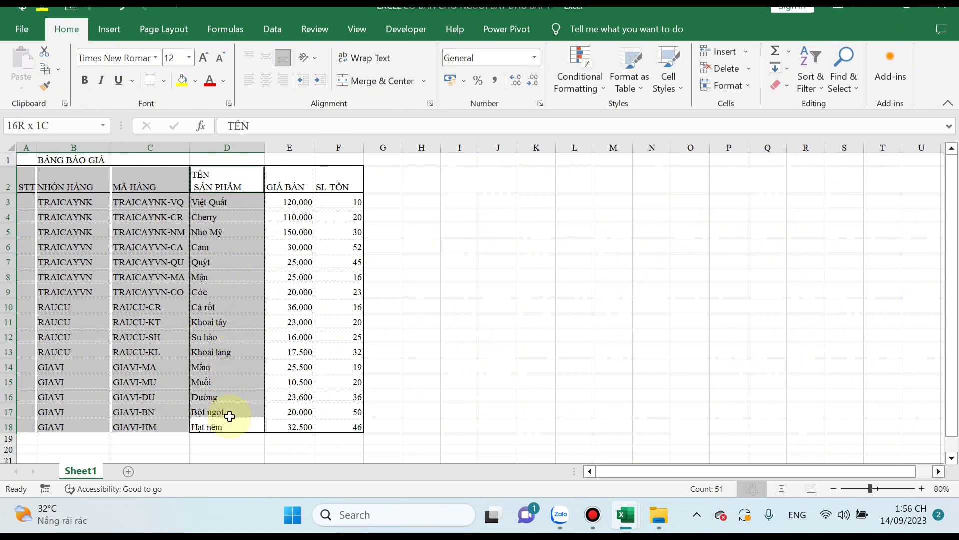
left_click_drag(295, 182, 287, 426)
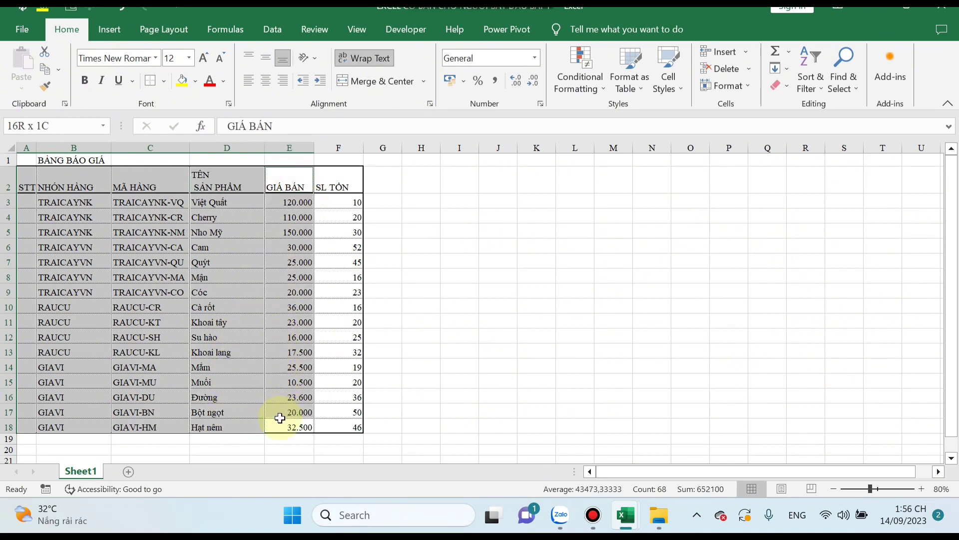
left_click_drag(332, 182, 334, 426)
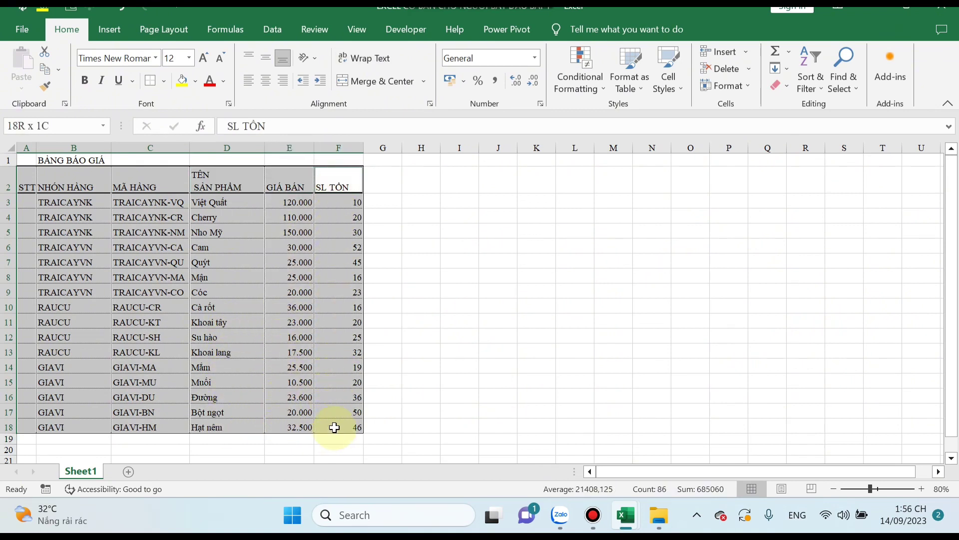
left_click(151, 80)
left_click(421, 260)
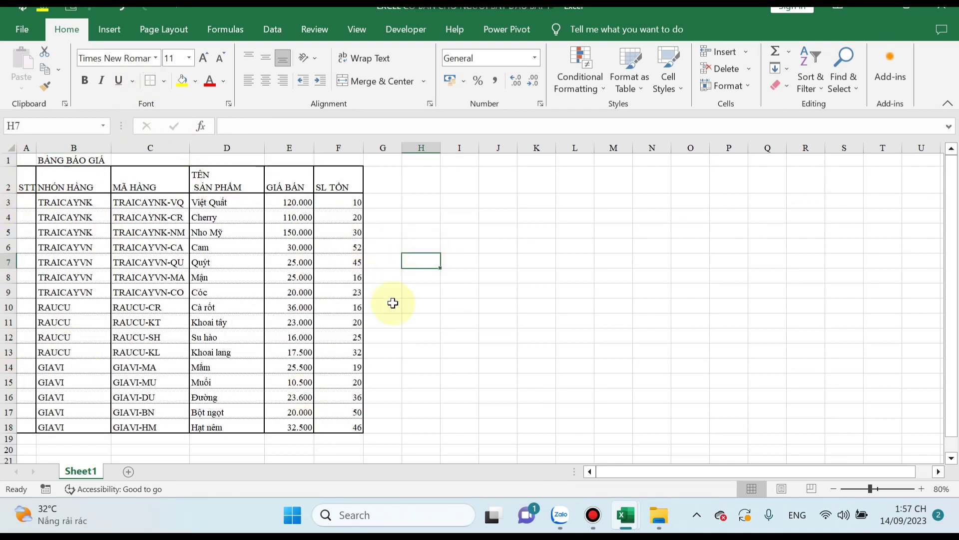
Centre the header row A2:F2 both horizontally and vertically.
key("Right")
key("Right")
key("Right")
key("Down")
key("Down")
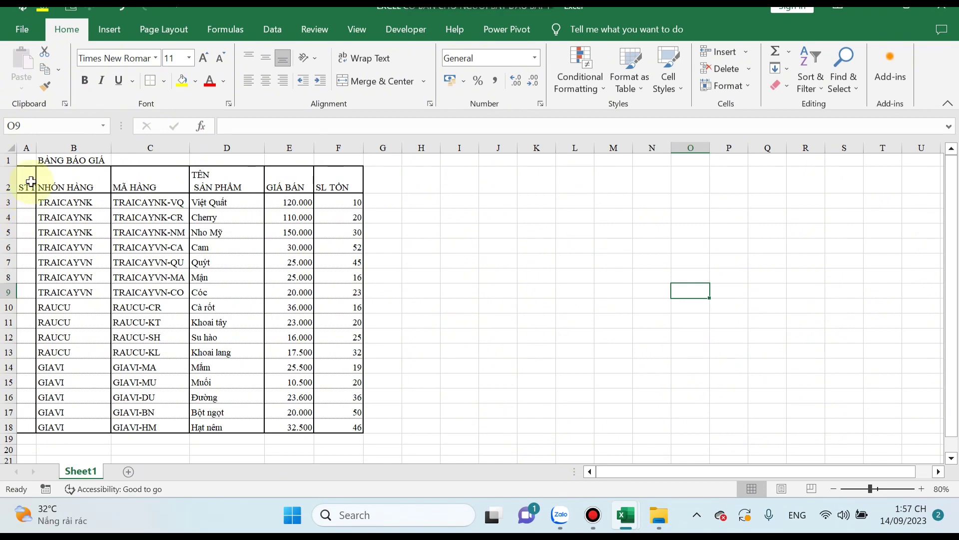
left_click(60, 182)
left_click(150, 180)
left_click(273, 182)
left_click(333, 180)
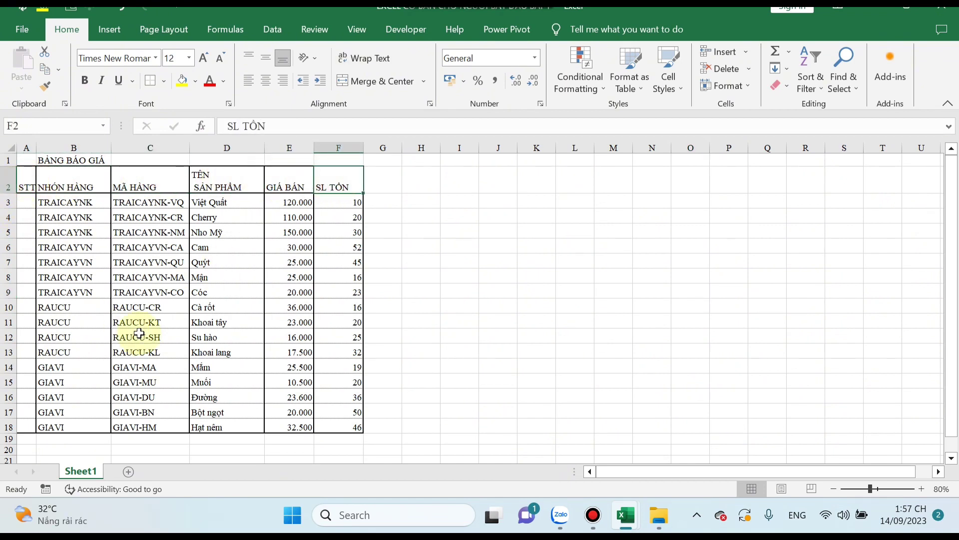
left_click_drag(23, 183, 334, 181)
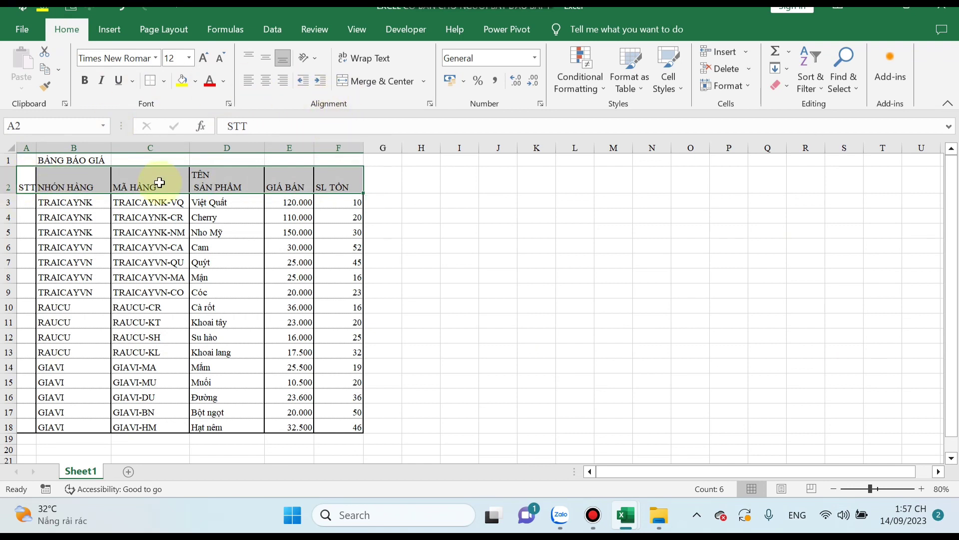
left_click(265, 82)
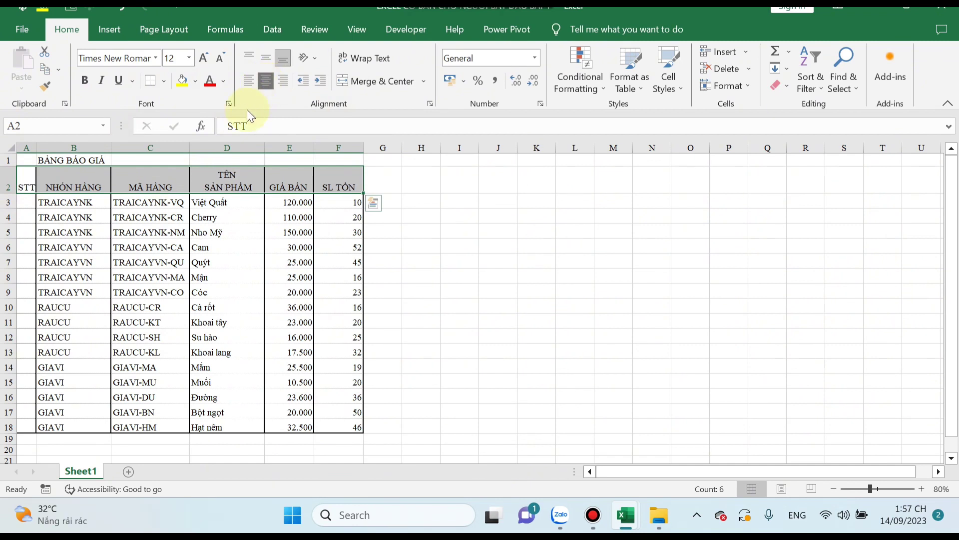
left_click(267, 61)
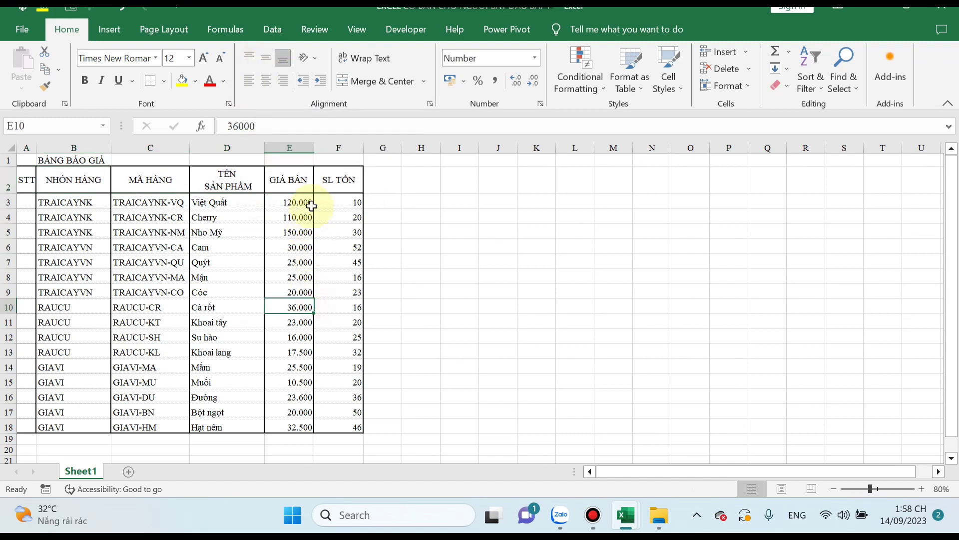
Centre the GIÁ BÁN and SL TỒN values and middle-align data rows A3:F18.
mouse_move(302, 203)
left_mouse_down()
mouse_move(307, 427)
mouse_move(342, 426)
left_mouse_up()
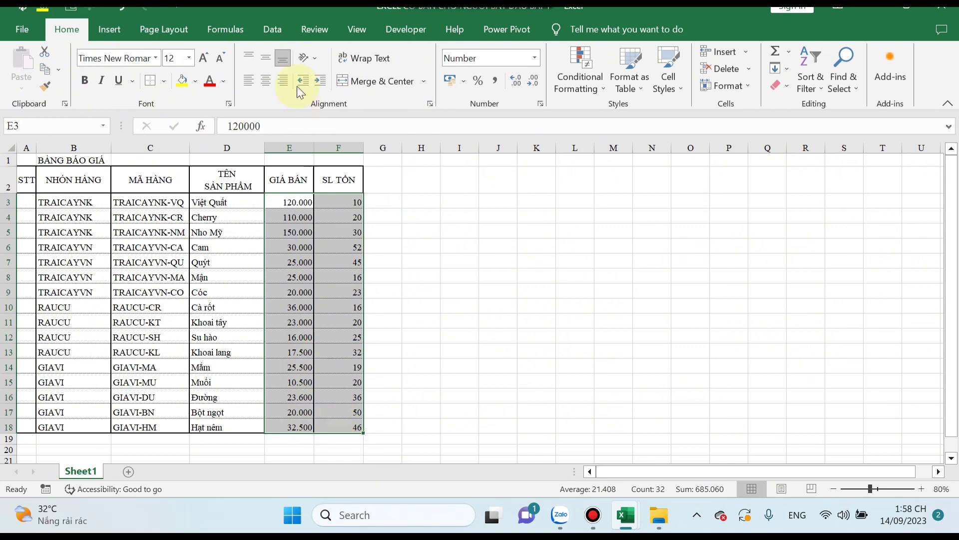
left_click(265, 81)
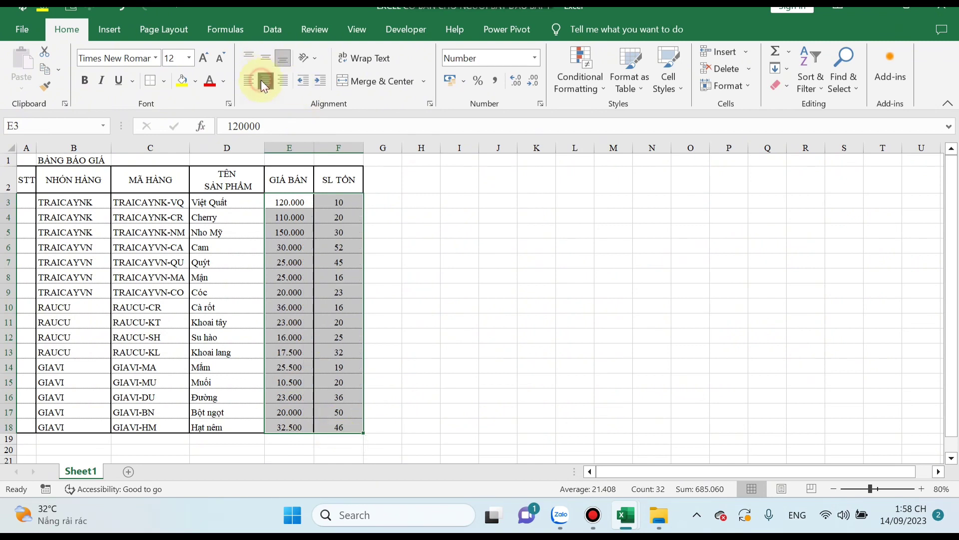
left_click(411, 276)
left_click_drag(23, 202, 340, 427)
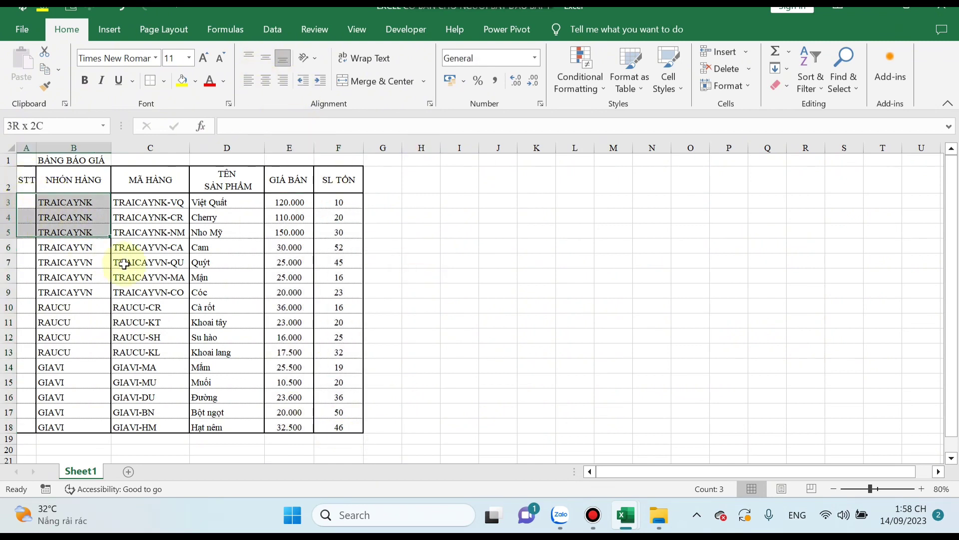
left_click(266, 60)
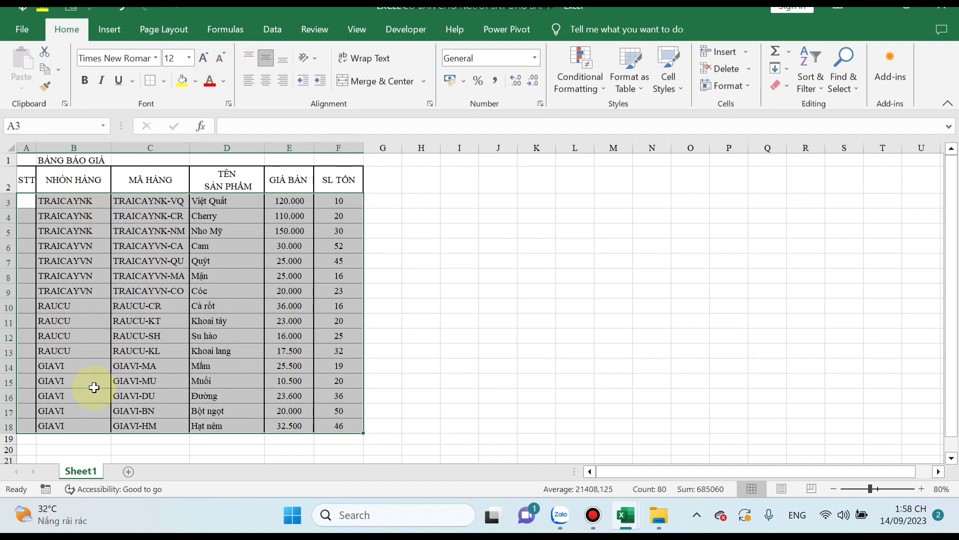
left_click(124, 367)
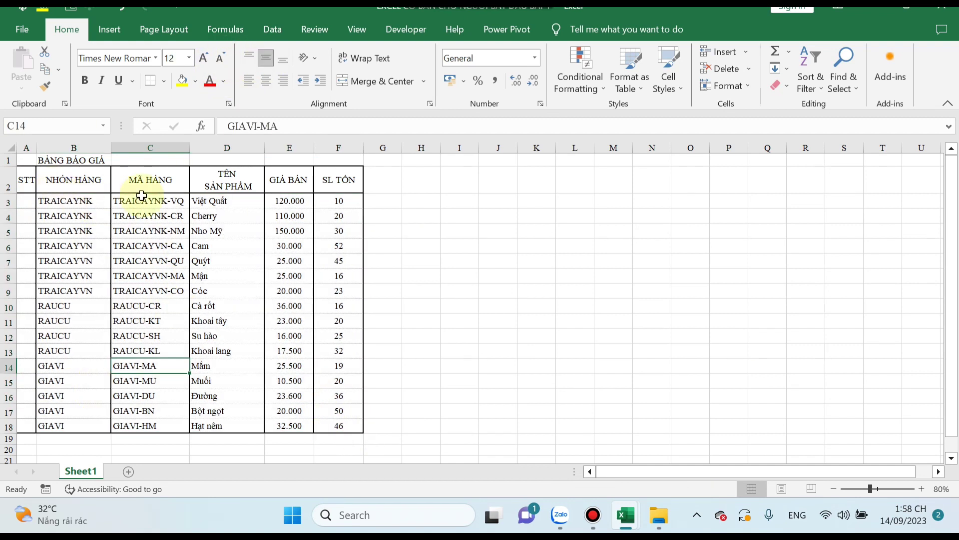
Left-align the text columns B3:D18.
left_click_drag(73, 201, 225, 425)
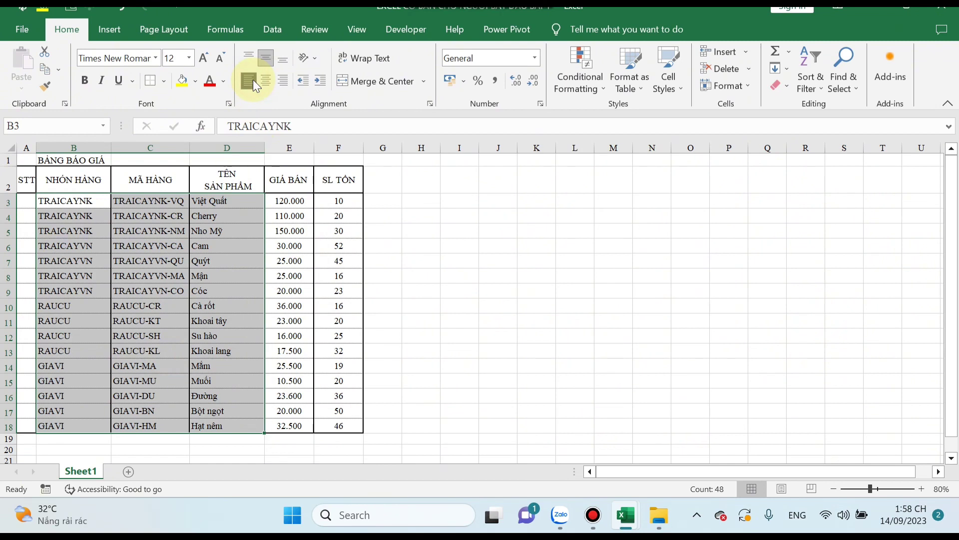
left_click(283, 81)
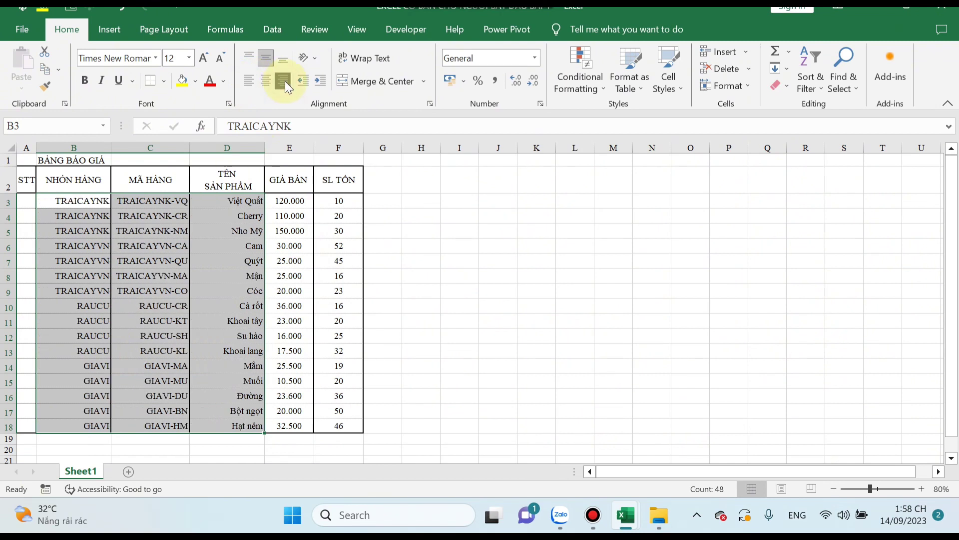
left_click(248, 80)
left_click(244, 320)
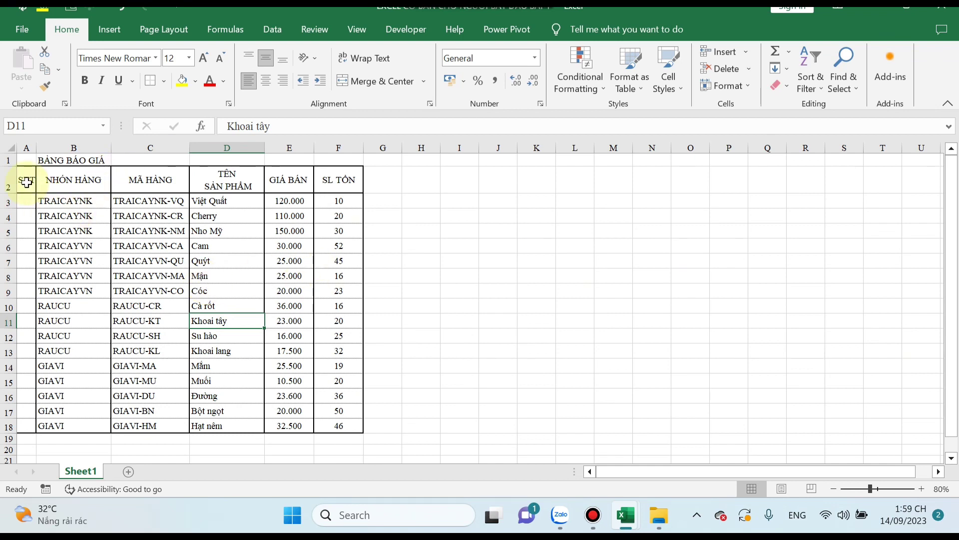
Bold the header row A2:F2, briefly trying italic and underline before removing them.
left_click_drag(25, 180, 325, 182)
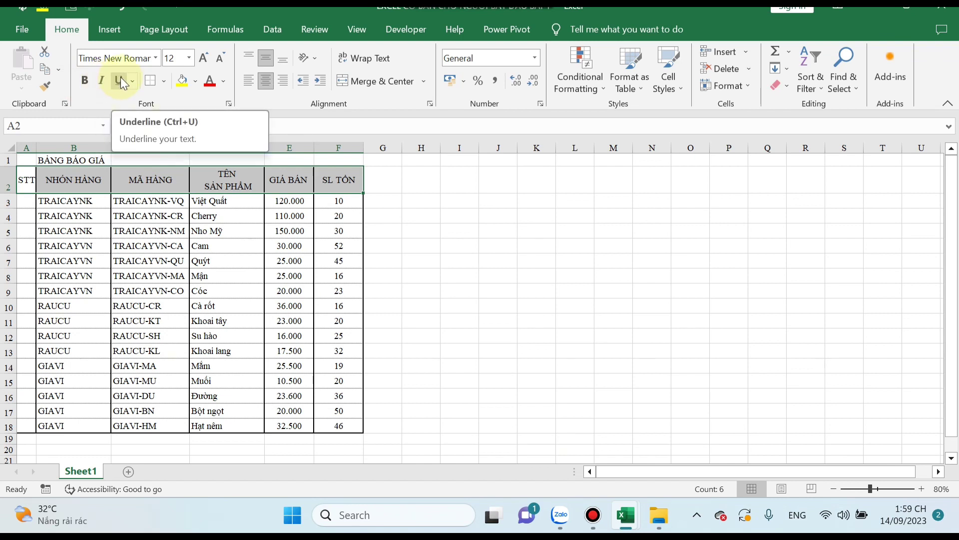
left_click(85, 80)
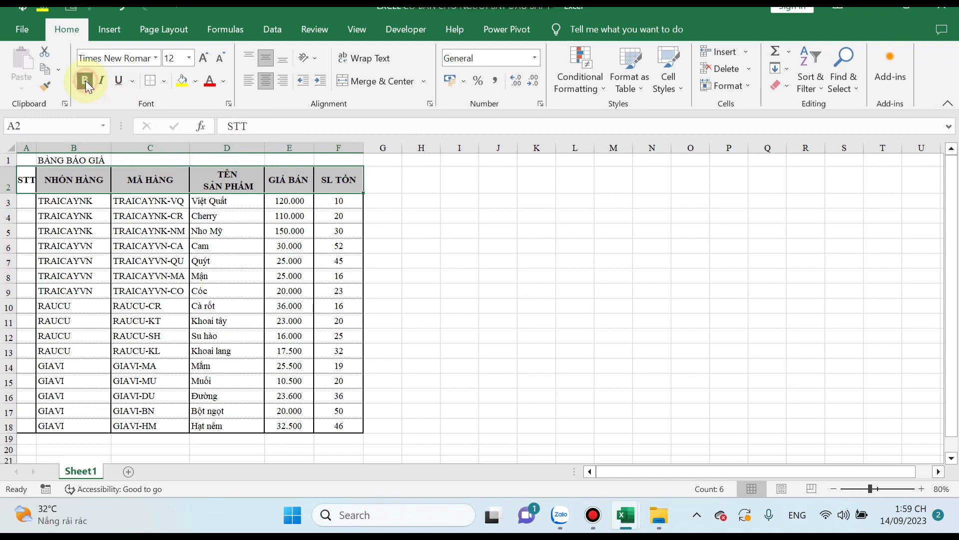
left_click(85, 80)
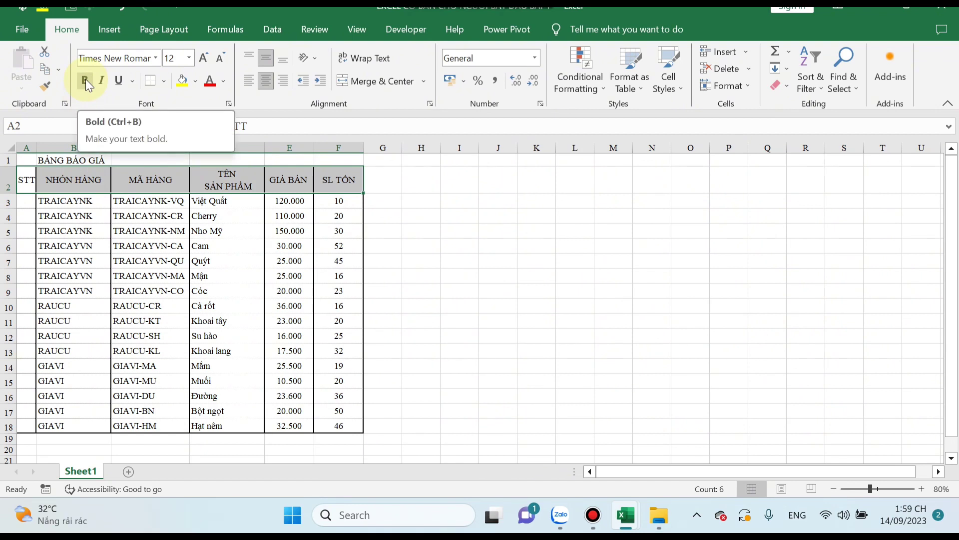
left_click(86, 79)
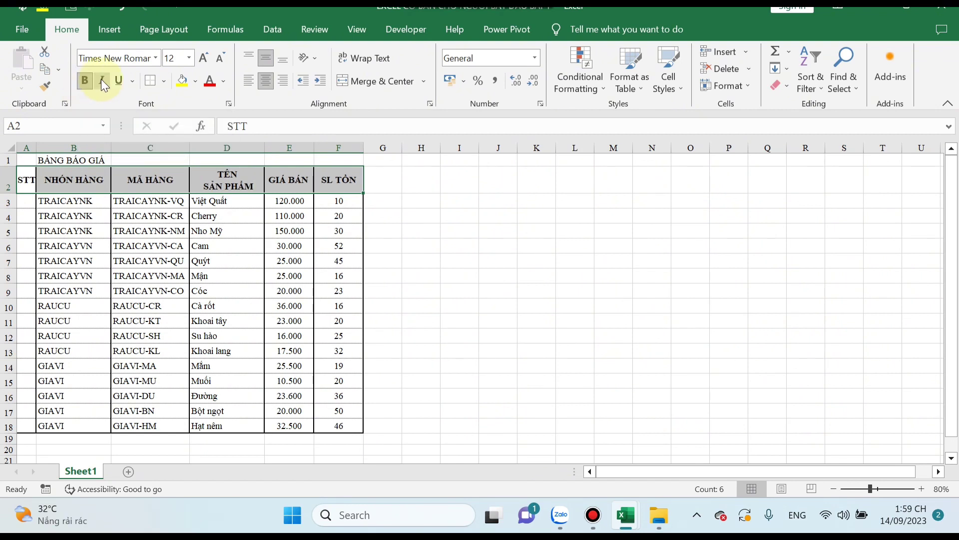
left_click(102, 80)
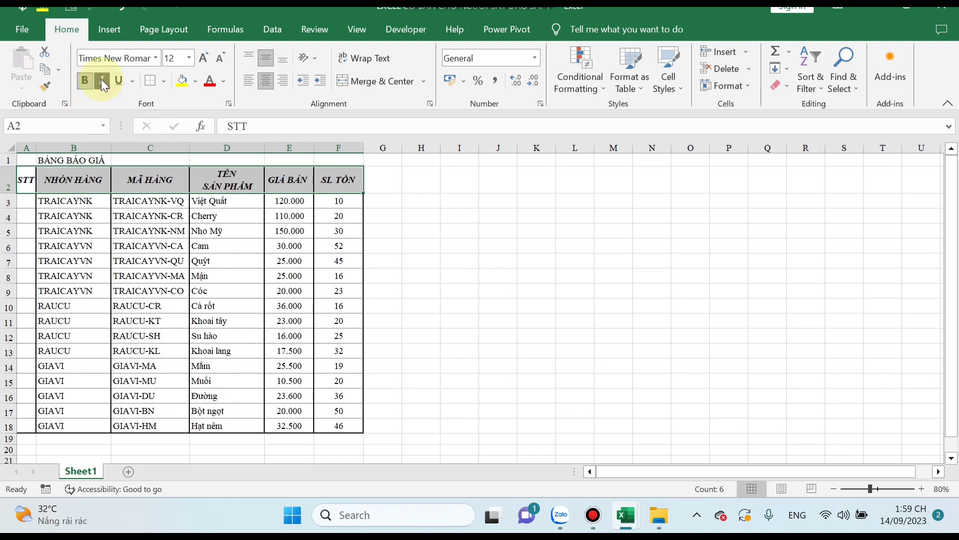
left_click(118, 79)
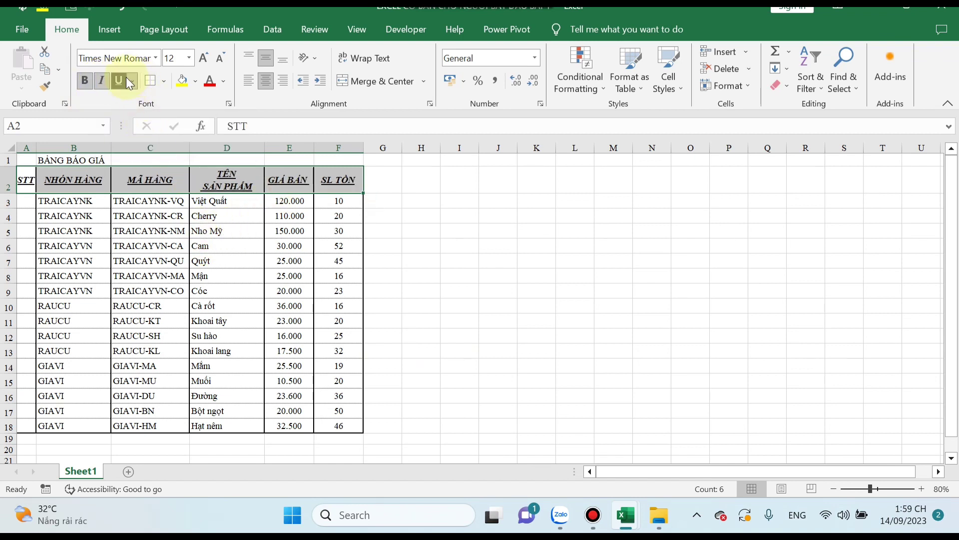
left_click(127, 80)
left_click(102, 81)
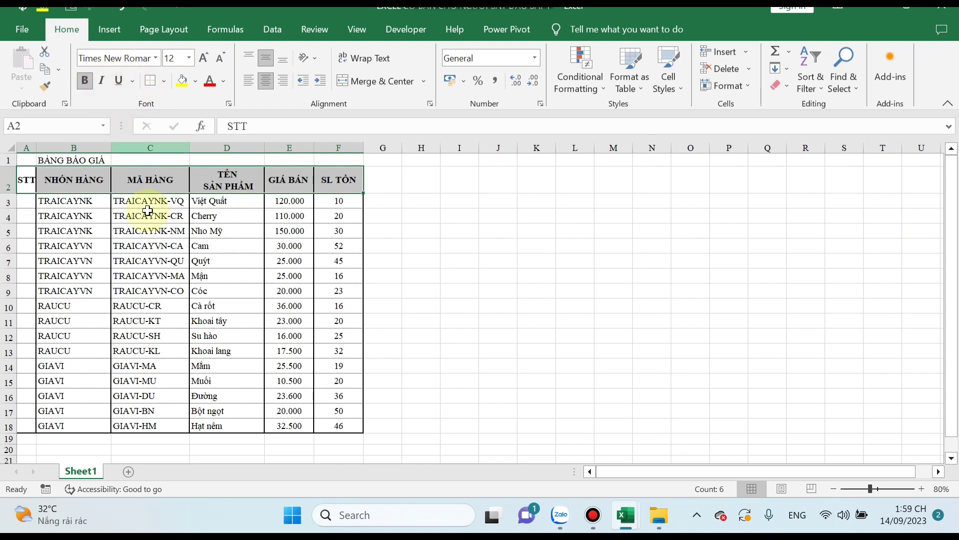
Make the BẢNG BÁO GIÁ title in B1 bold with font size 18.
left_click(539, 258)
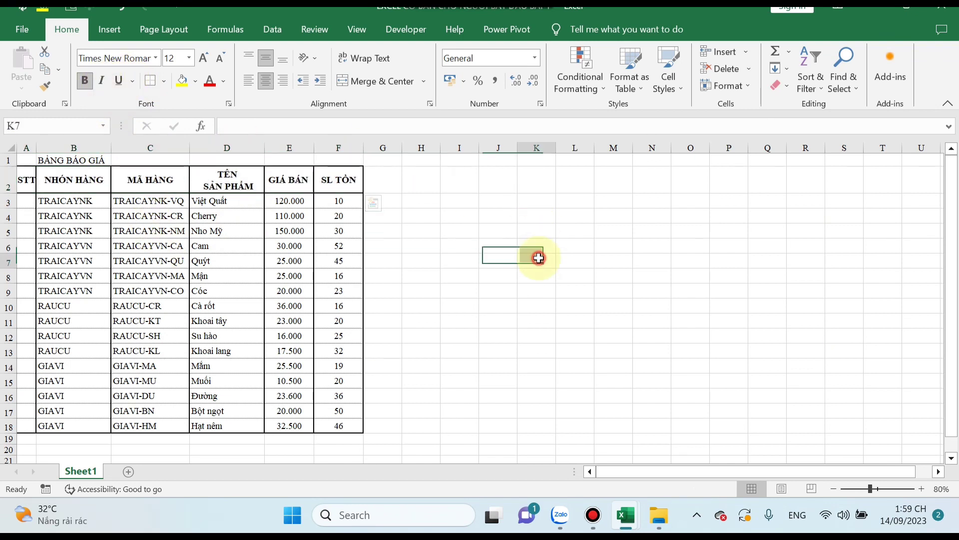
left_click(55, 160)
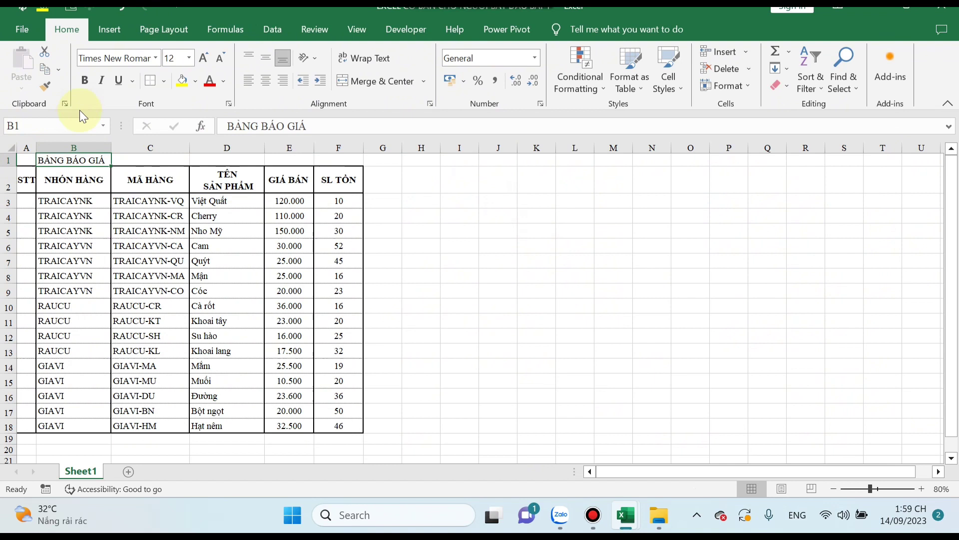
left_click(84, 80)
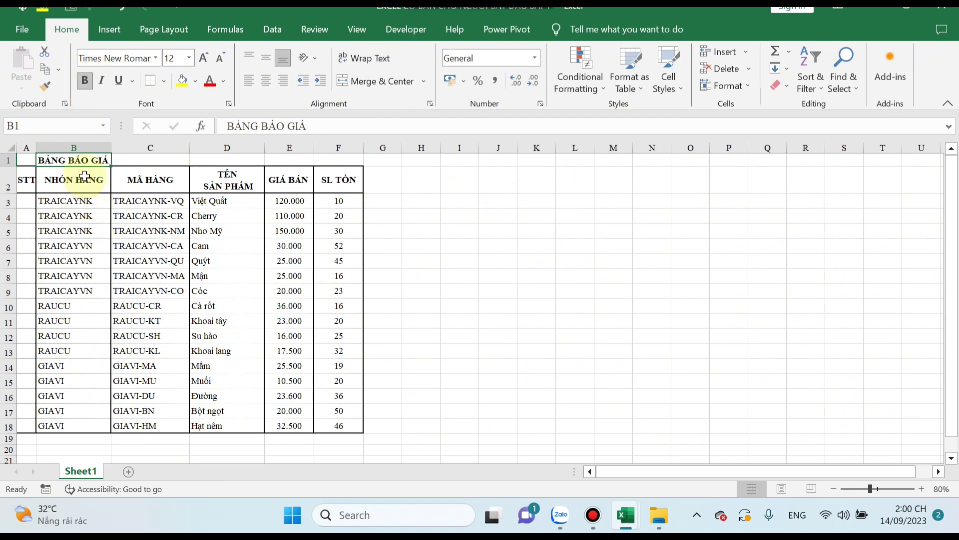
left_click(175, 57)
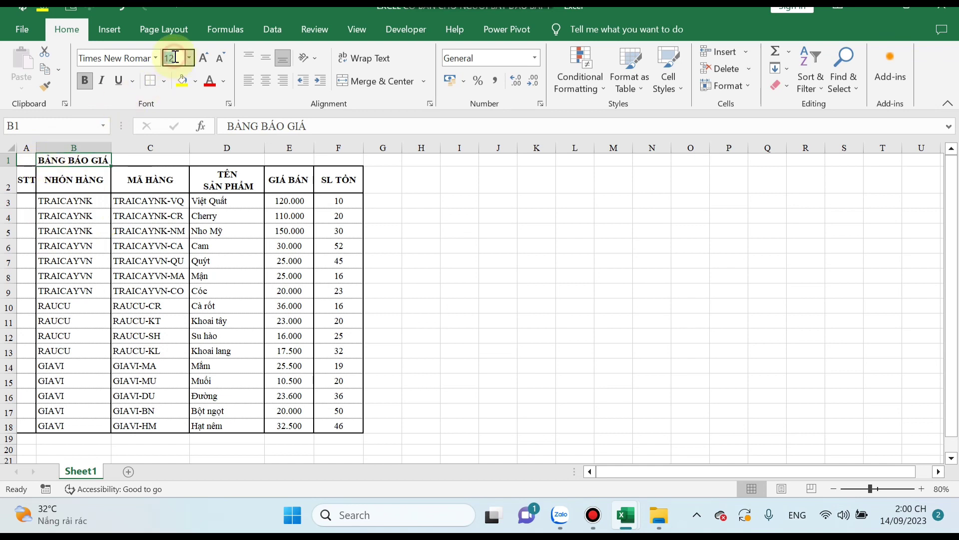
type("18")
key("Return")
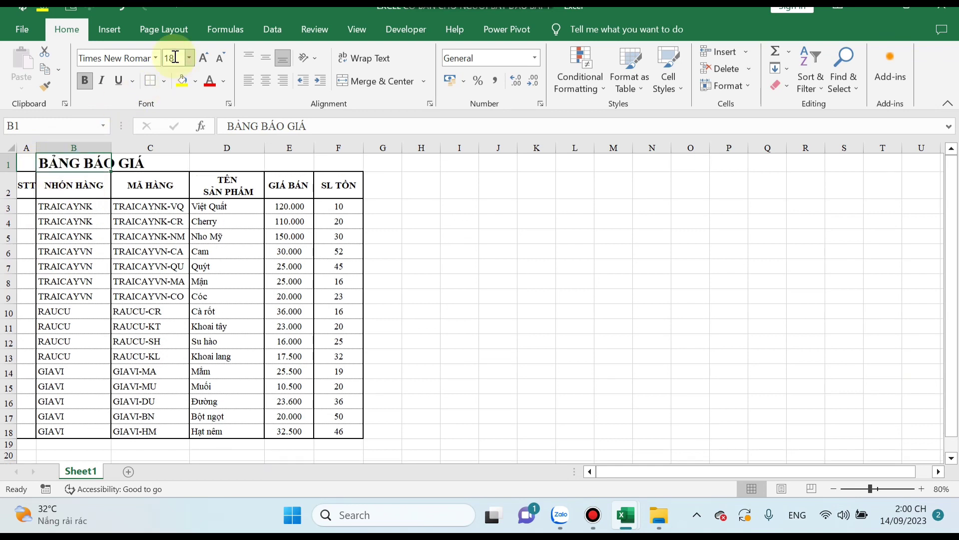
left_click(122, 265)
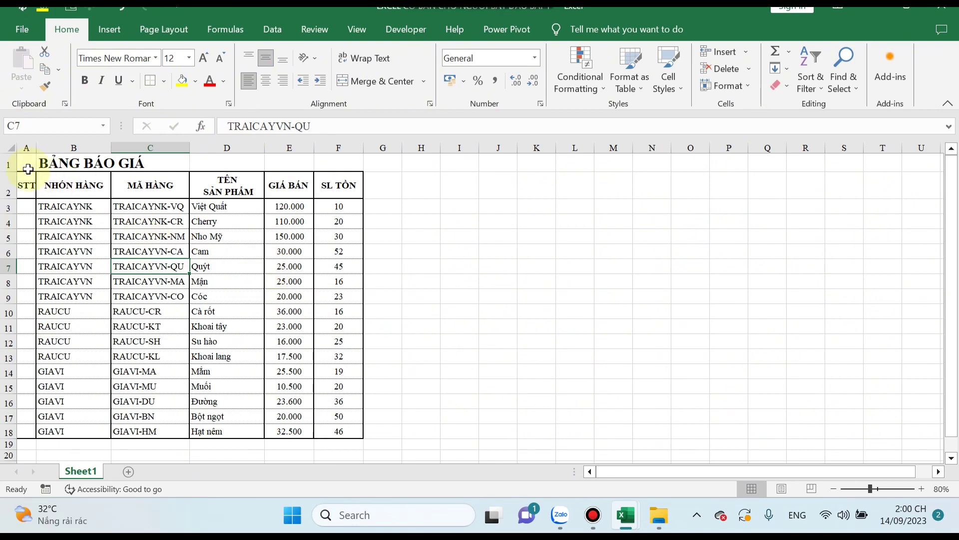
Give header row A2:F2 white font colour and a blue fill.
left_click_drag(30, 185, 333, 189)
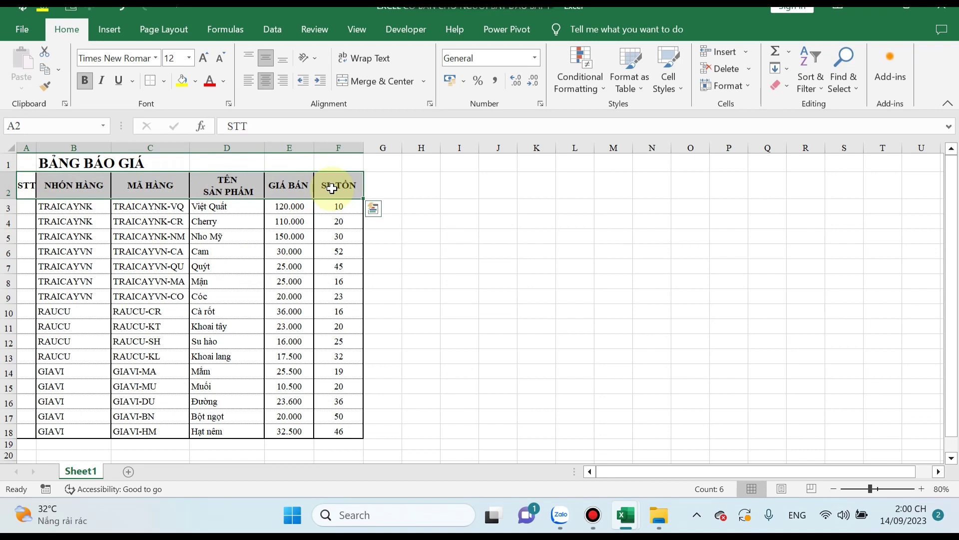
left_click(224, 83)
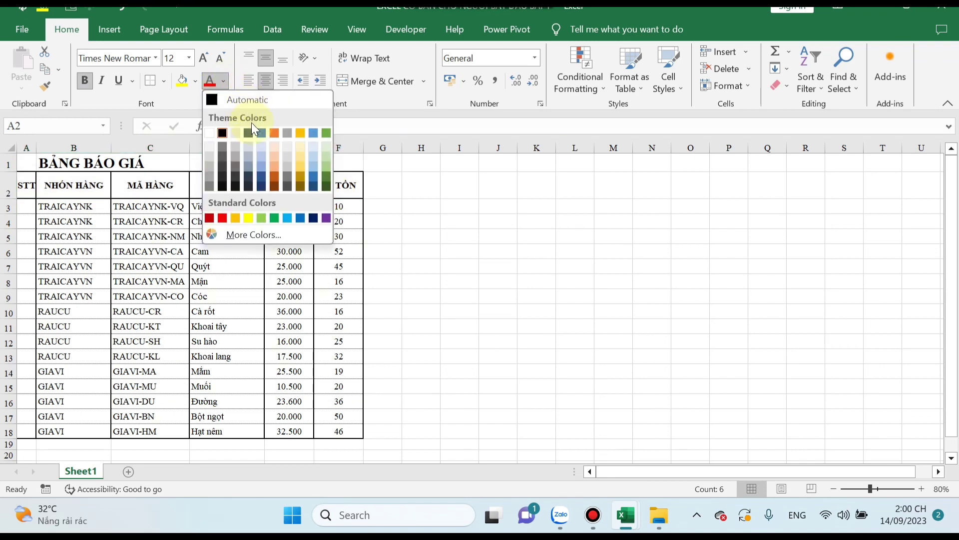
left_click(209, 133)
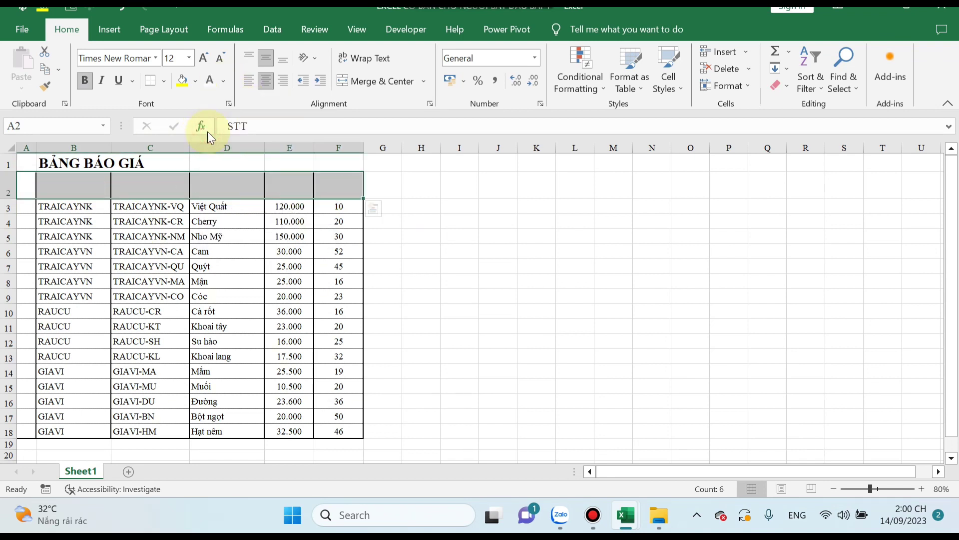
left_click(195, 81)
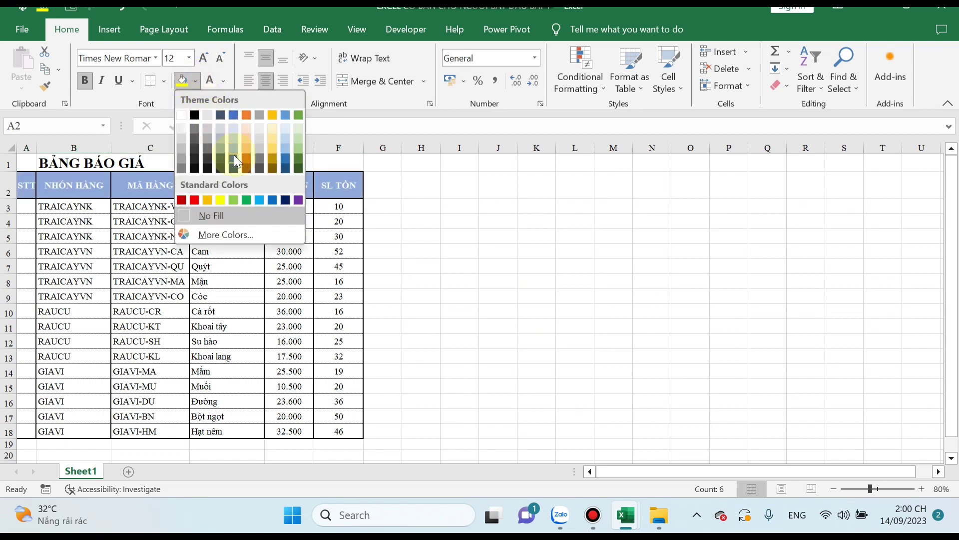
left_click(275, 200)
left_click(289, 311)
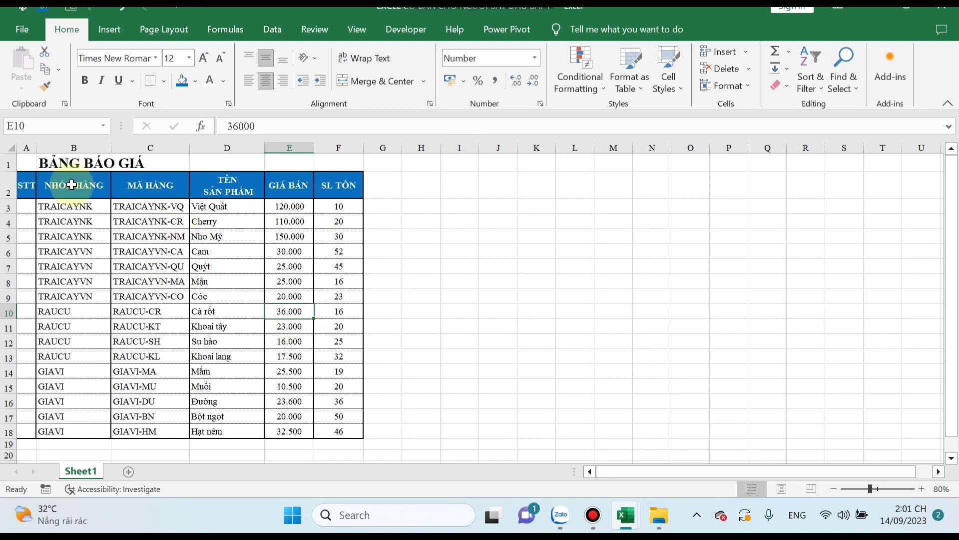
left_click(64, 206)
left_click(75, 221)
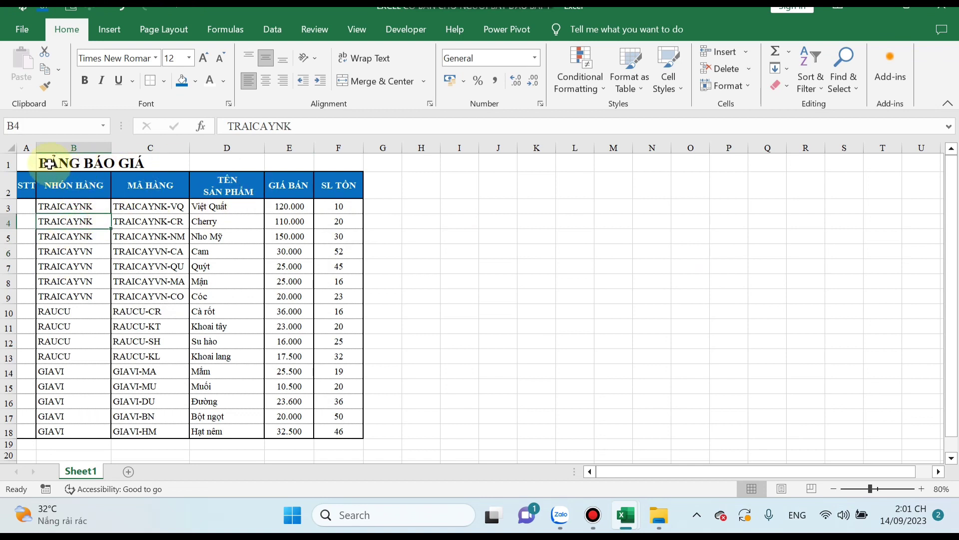
Merge and centre the title across A1:F1, heighten row 1, and middle-align it.
left_click_drag(26, 162, 334, 149)
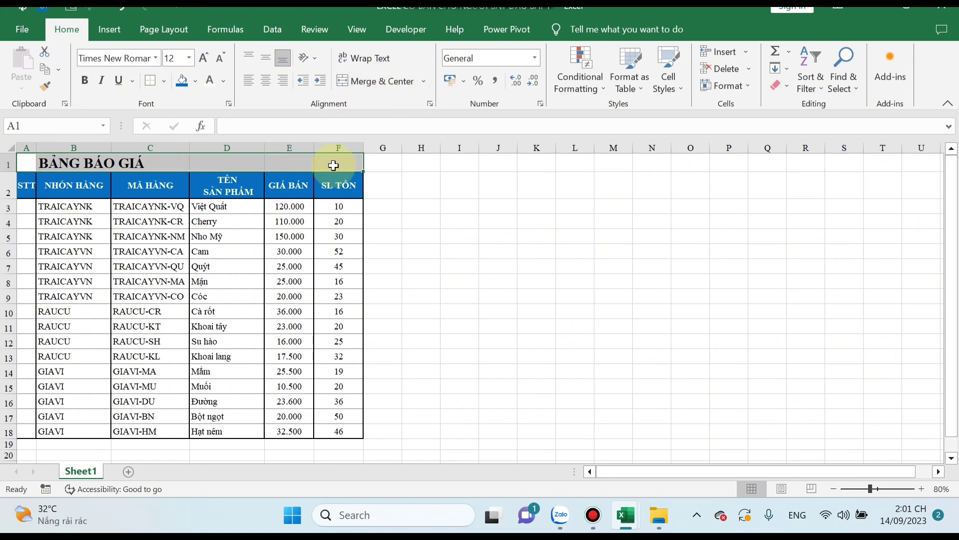
left_click(375, 81)
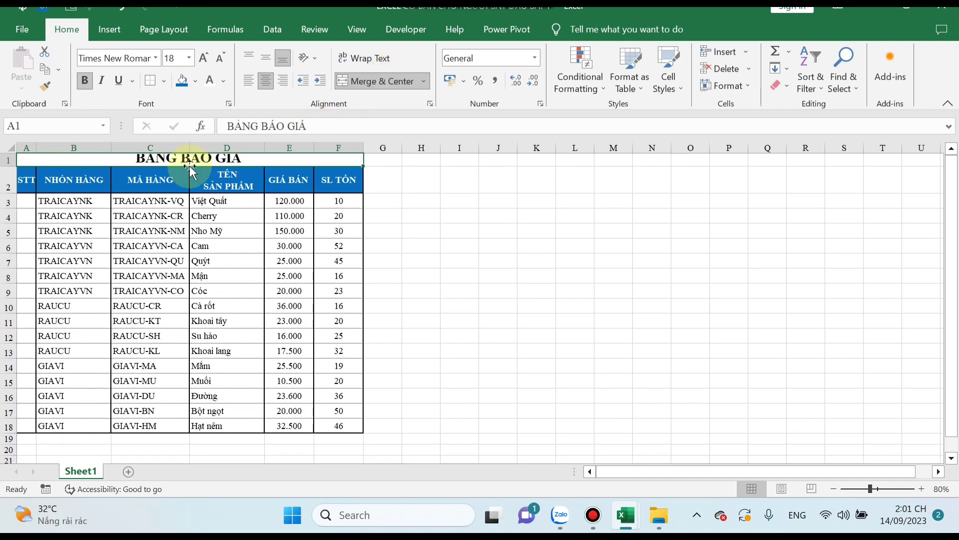
left_click_drag(6, 166, 6, 175)
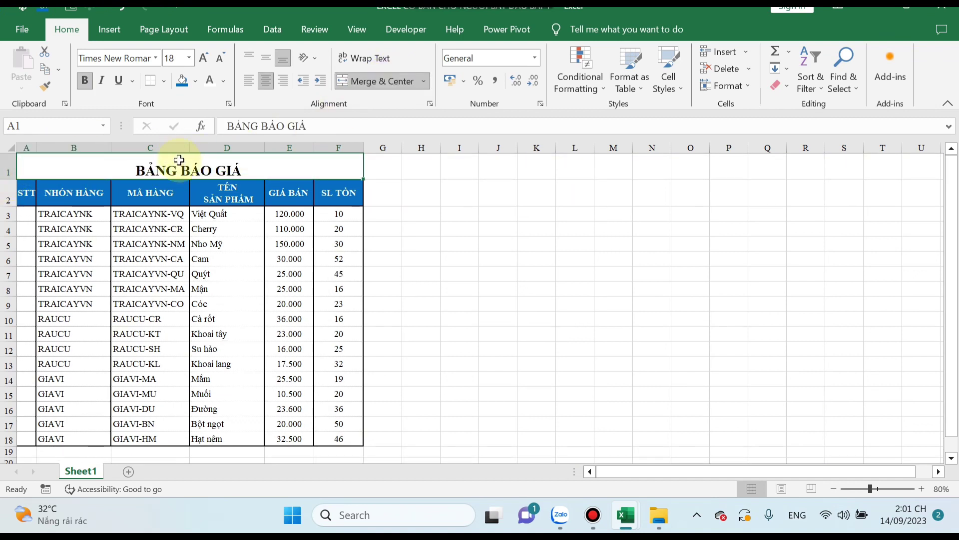
left_click(270, 59)
left_click(264, 80)
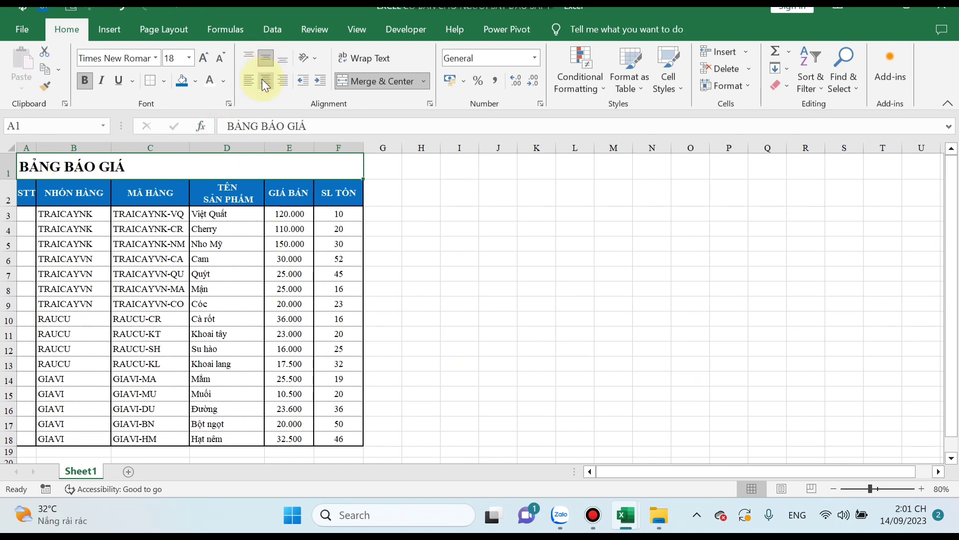
left_click(263, 80)
left_click(575, 349)
left_click(459, 318)
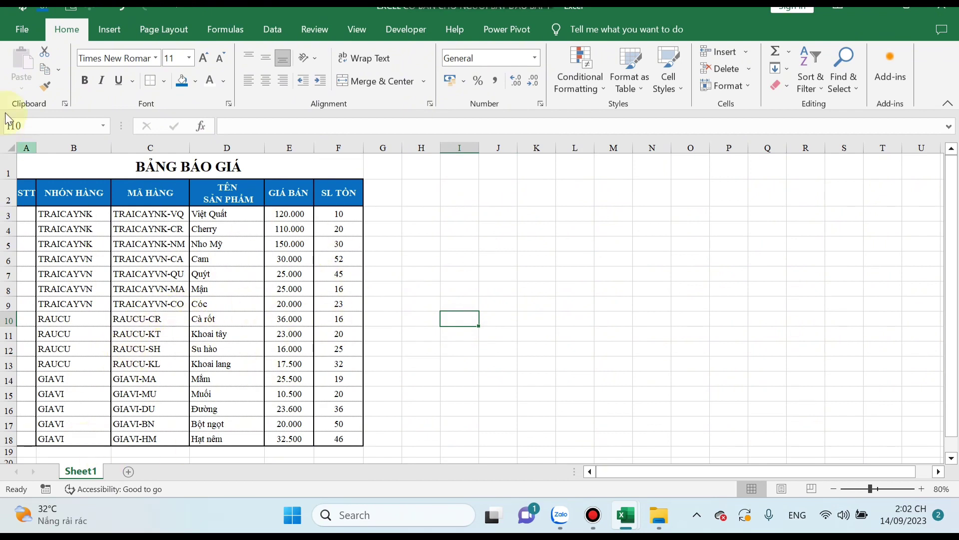
left_click(20, 30)
left_click(39, 306)
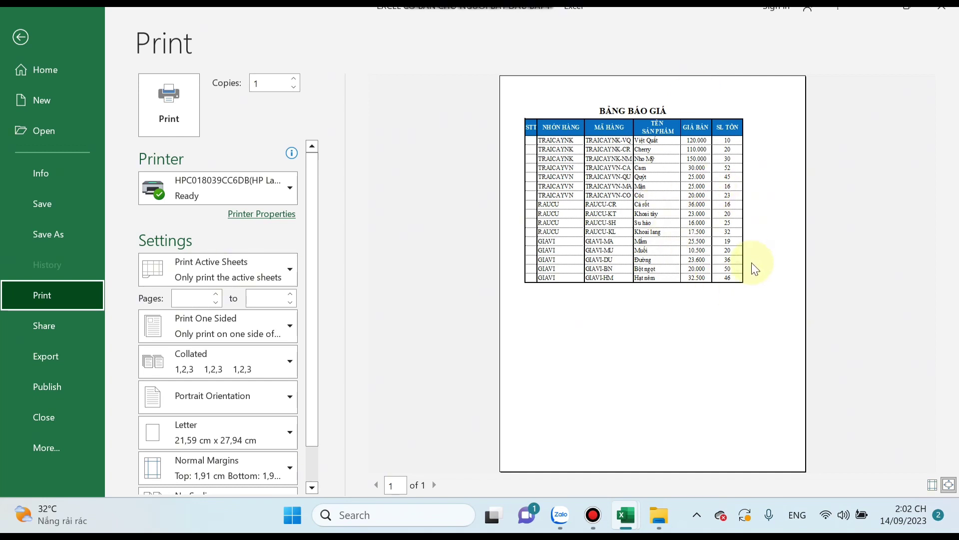
left_click(21, 37)
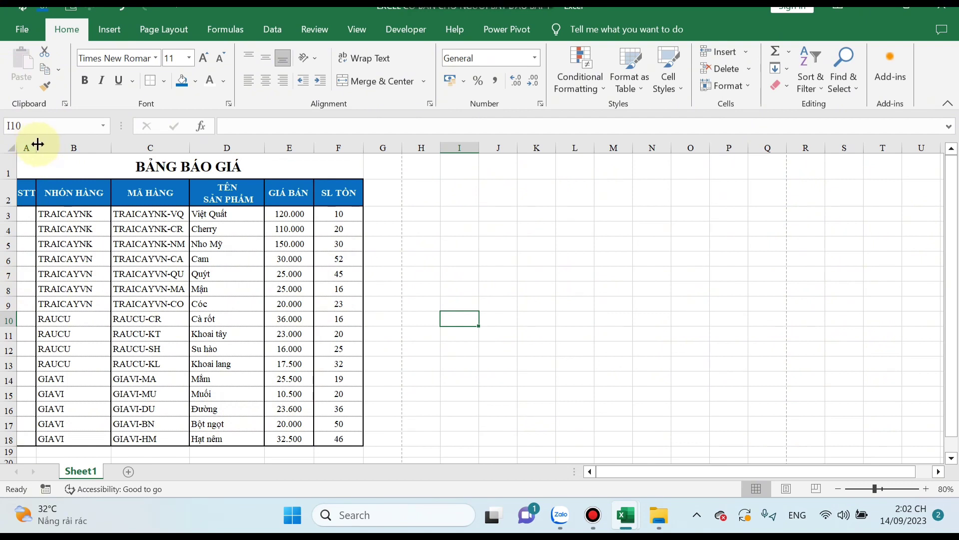
Widen column A slightly.
left_click_drag(38, 145, 41, 145)
left_click(74, 319)
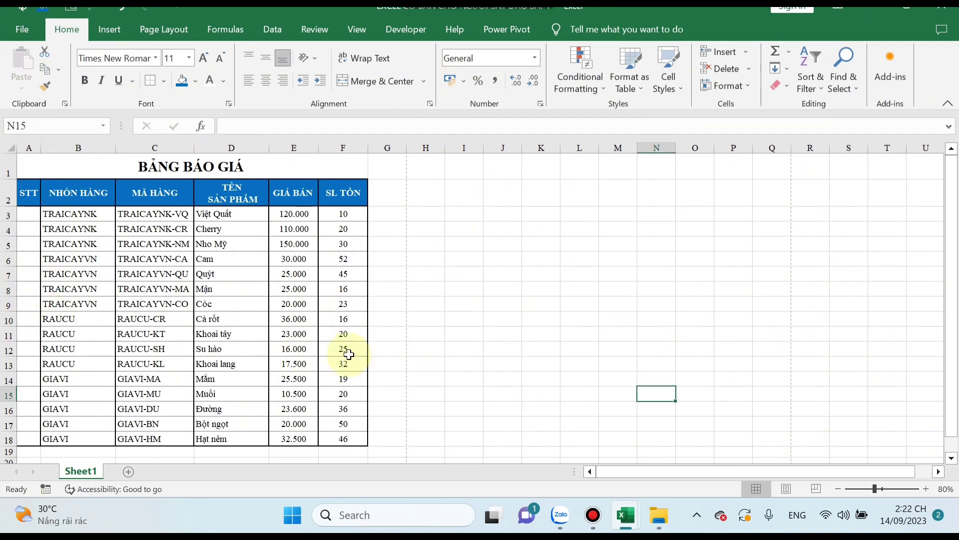
key("Left")
key("Left")
key("Down")
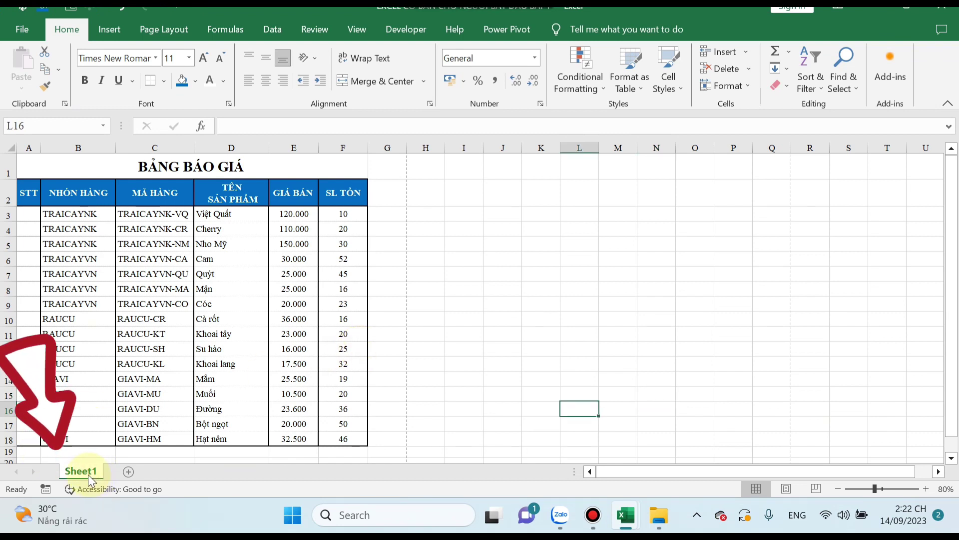
Rename the Sheet1 tab to B1.1.
double_click(88, 472)
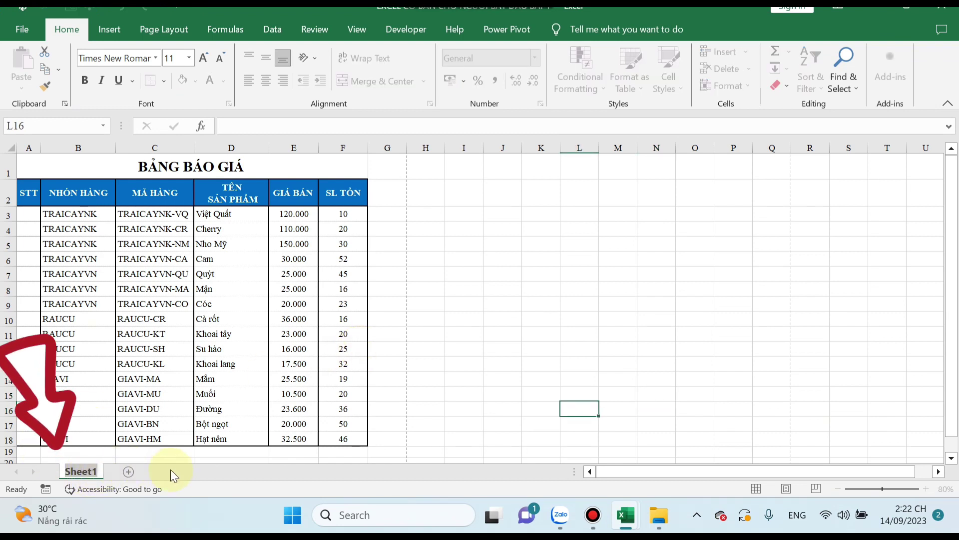
key("BackSpace")
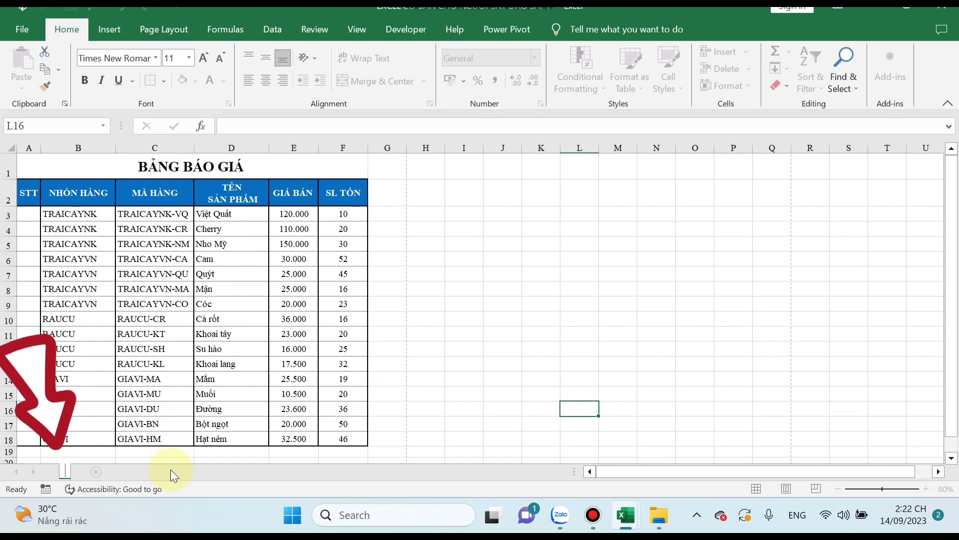
type("B1.1")
left_click(618, 348)
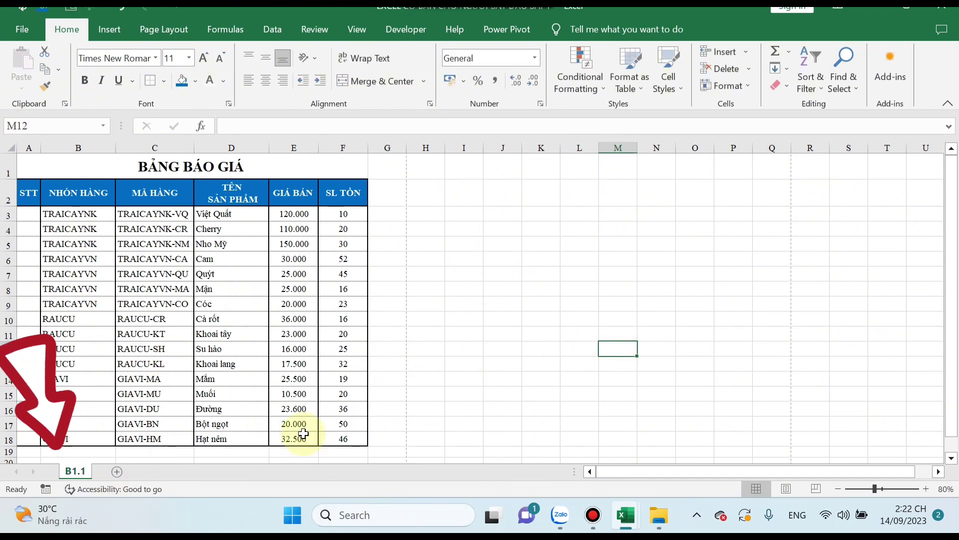
Add a new sheet, rename it B1.2, and return to sheet B1.1.
left_click(119, 472)
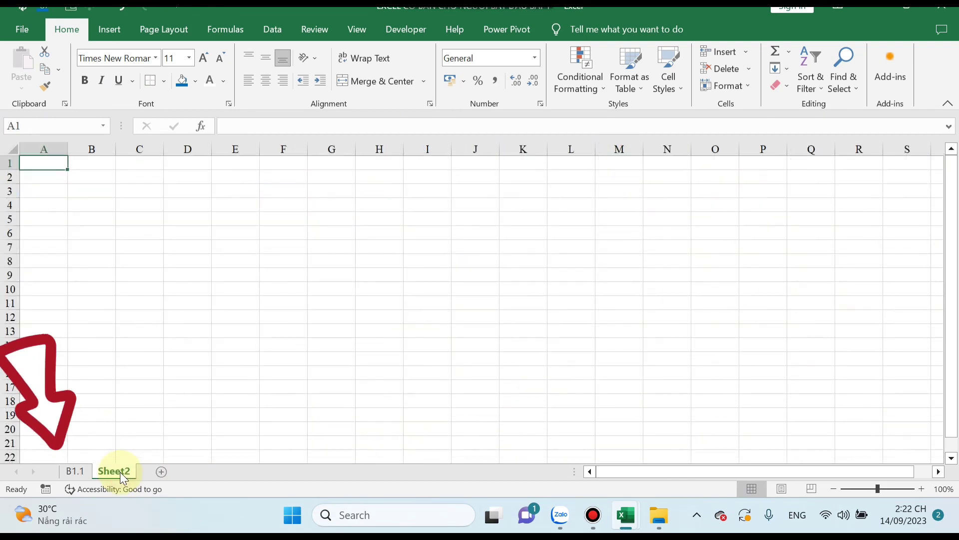
double_click(121, 472)
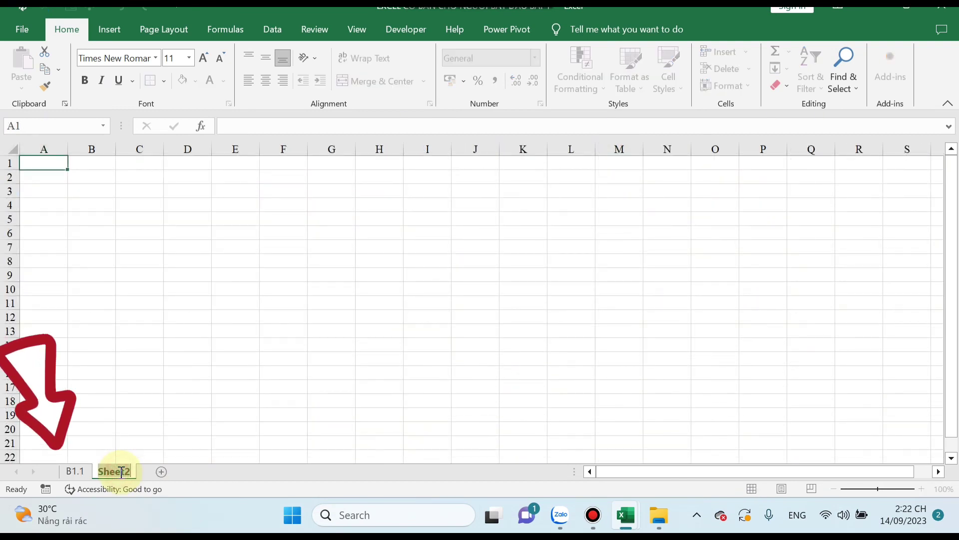
type("B")
type("1.2")
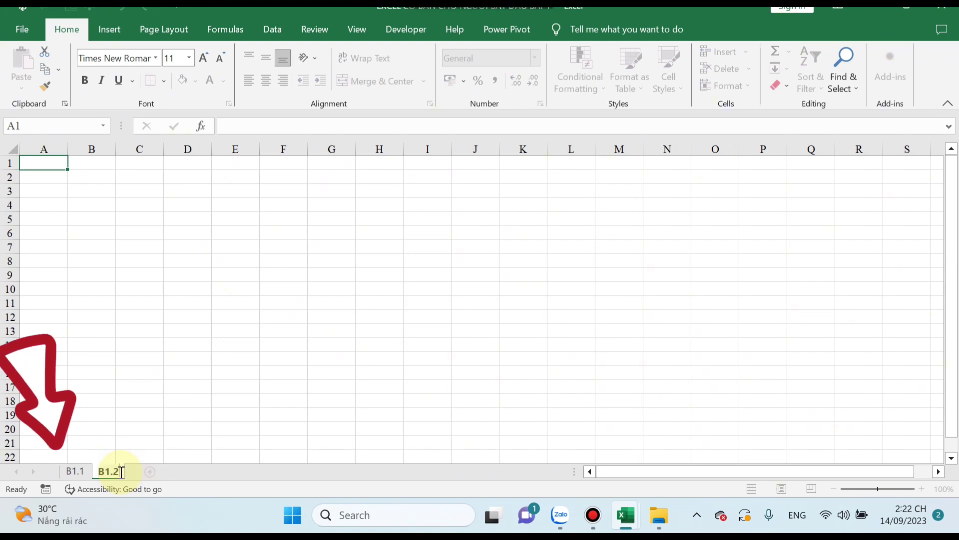
left_click(183, 430)
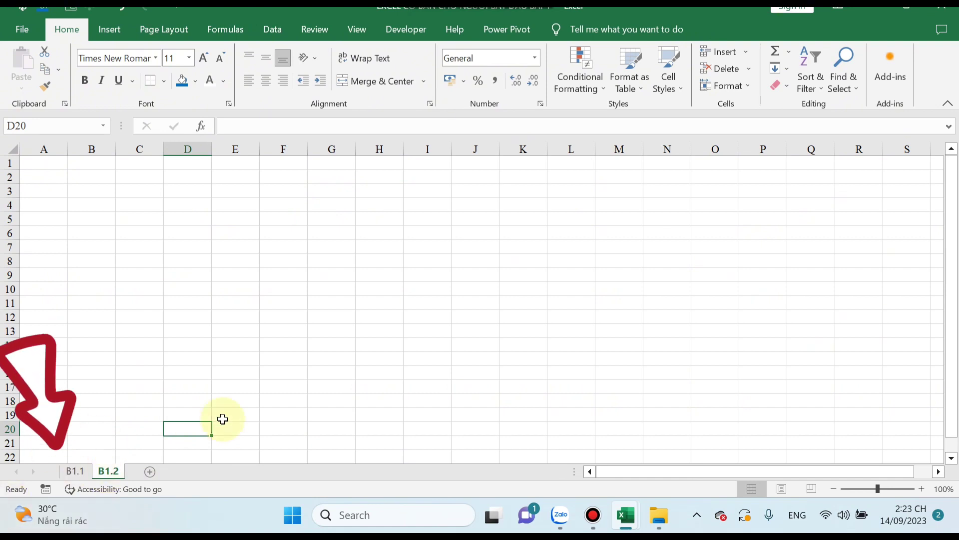
left_click(77, 474)
Make a copy of sheet B1.1, creating B1.1 (2).
right_click(77, 473)
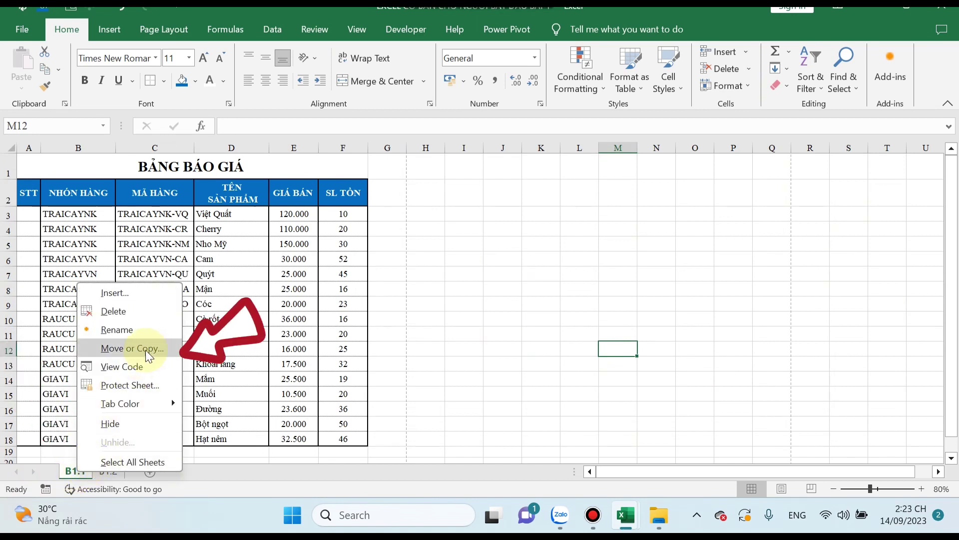
left_click(132, 349)
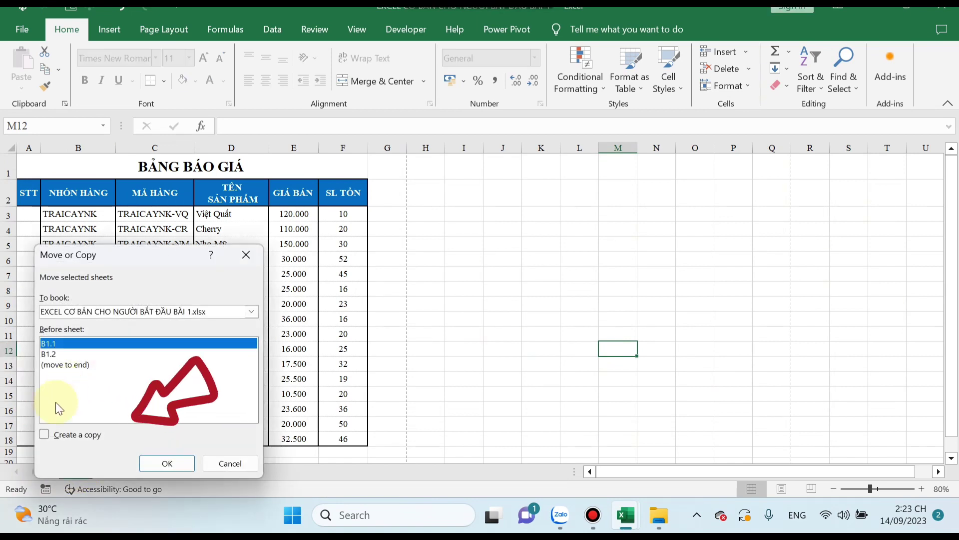
left_click(45, 433)
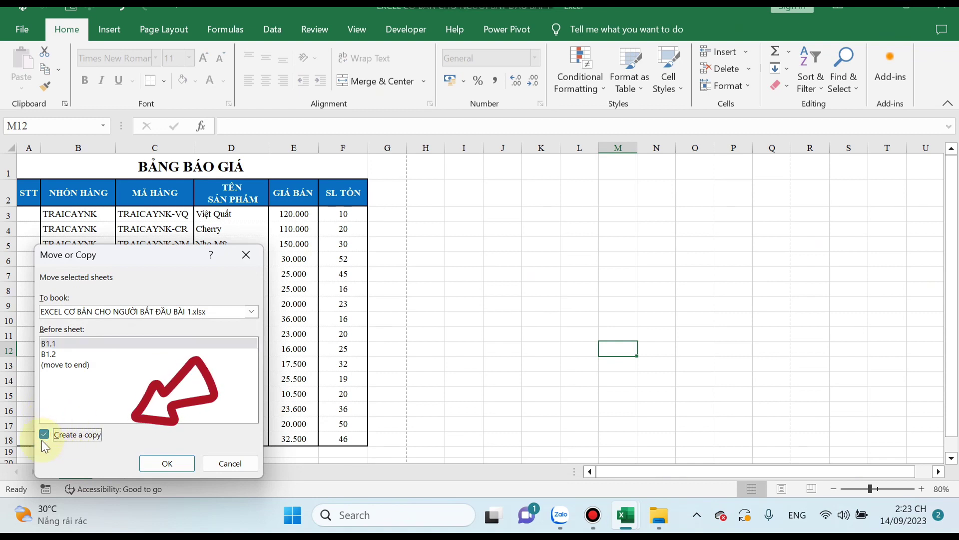
left_click(169, 465)
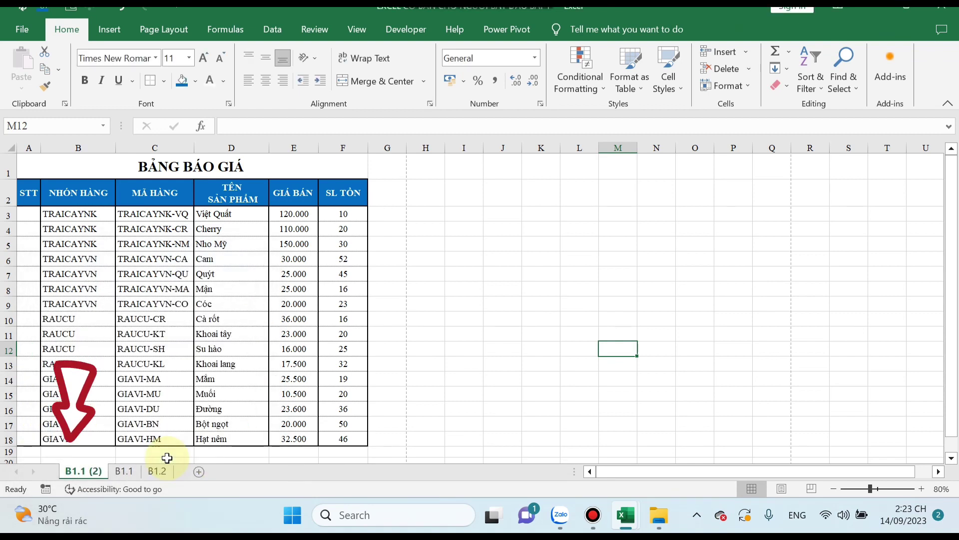
left_click(126, 471)
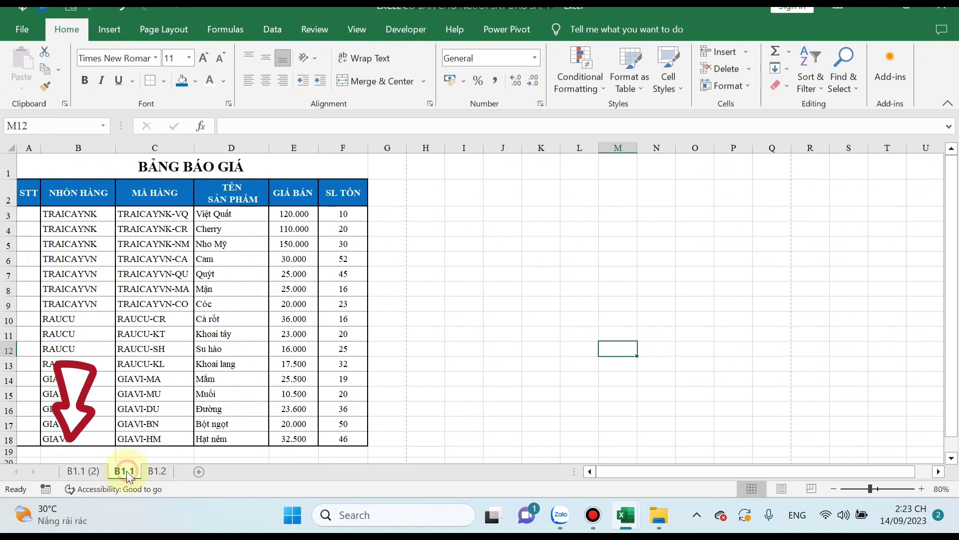
left_click(72, 475)
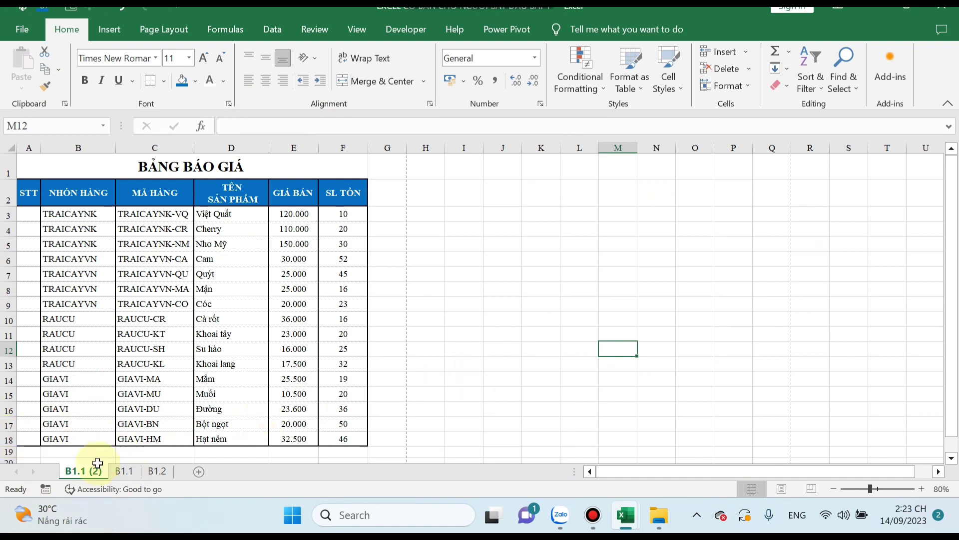
Permanently delete sheet B1.1 (2) and switch to the empty B1.2 sheet.
right_click(81, 468)
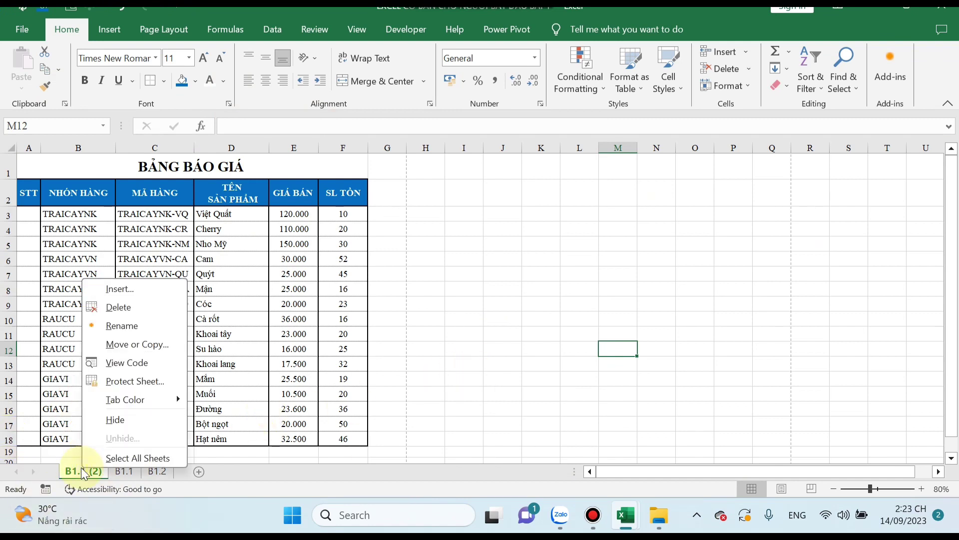
left_click(128, 307)
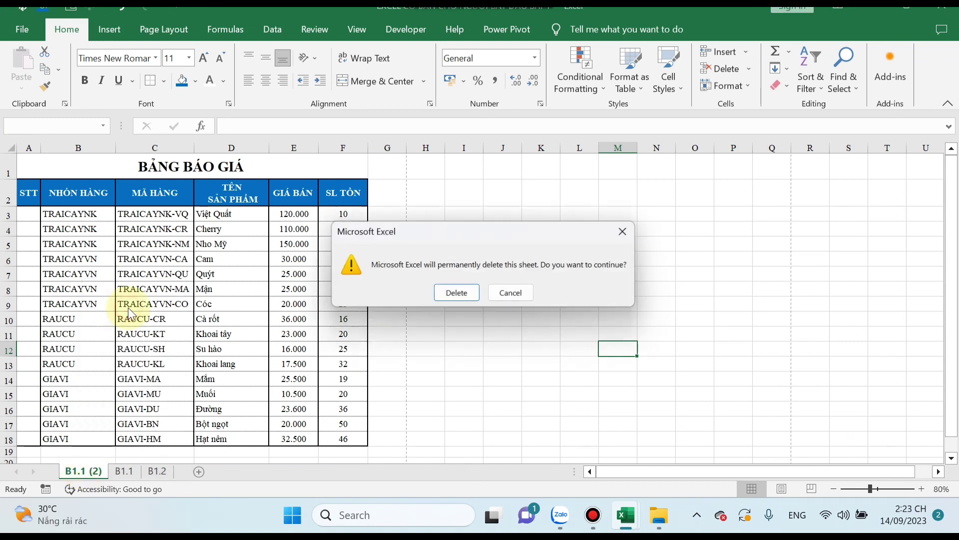
left_click(457, 294)
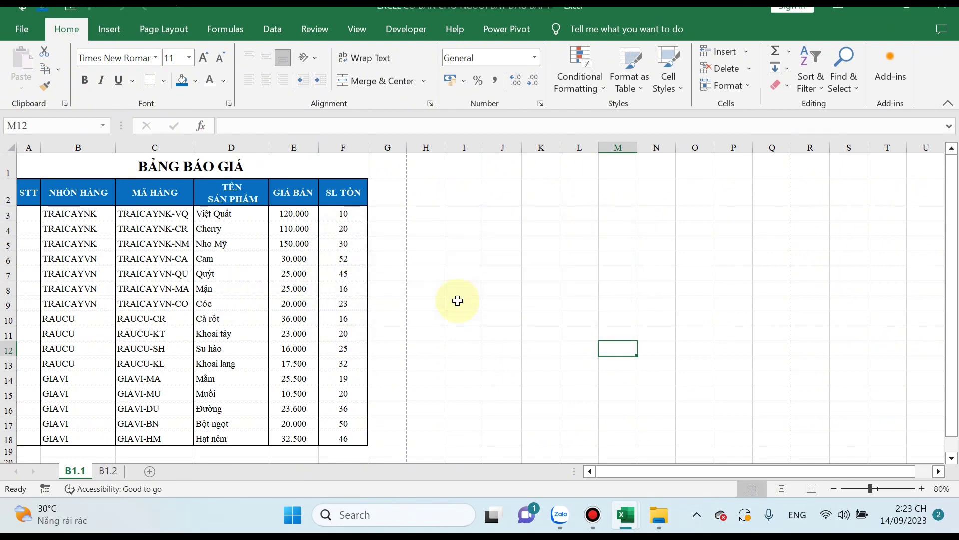
left_click(502, 379)
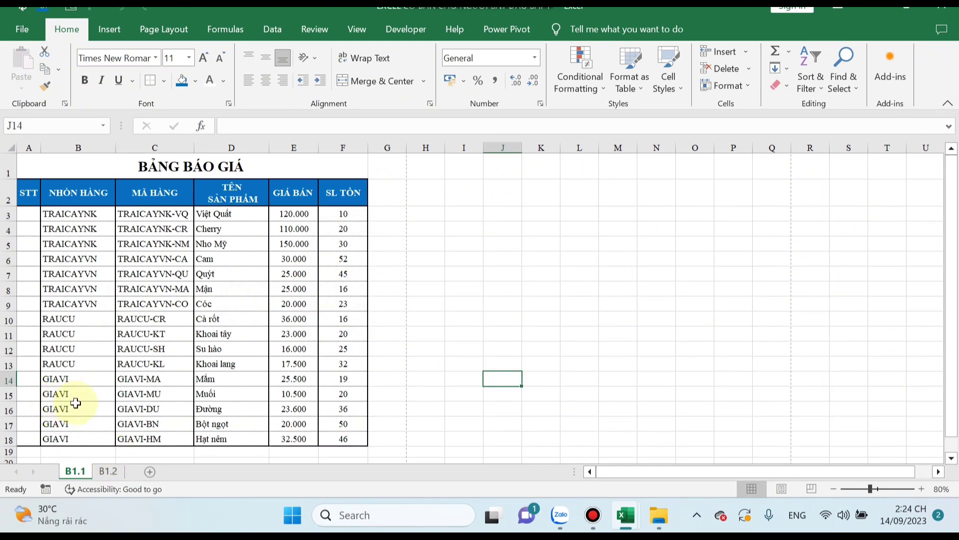
left_click(109, 472)
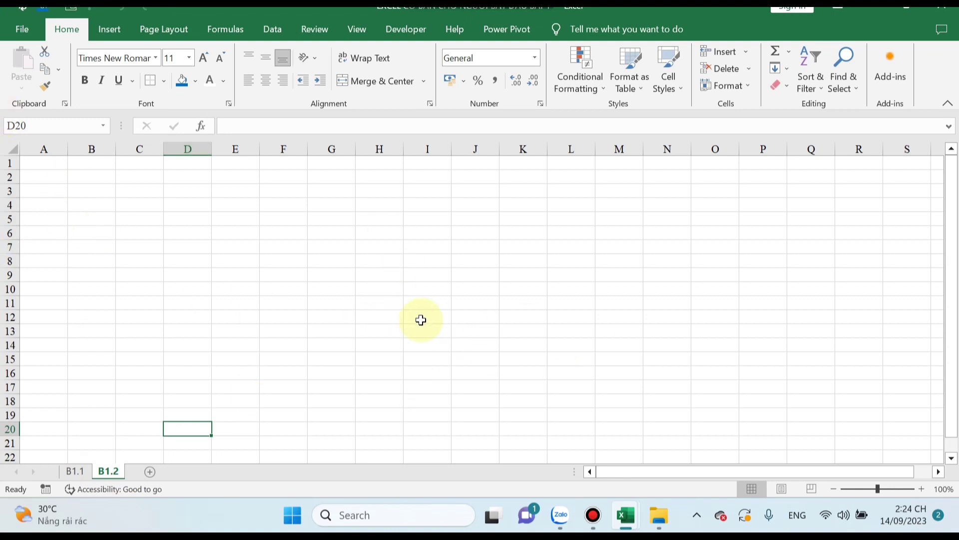
On sheet B1.1, copy the price table A1:F18.
left_click(80, 477)
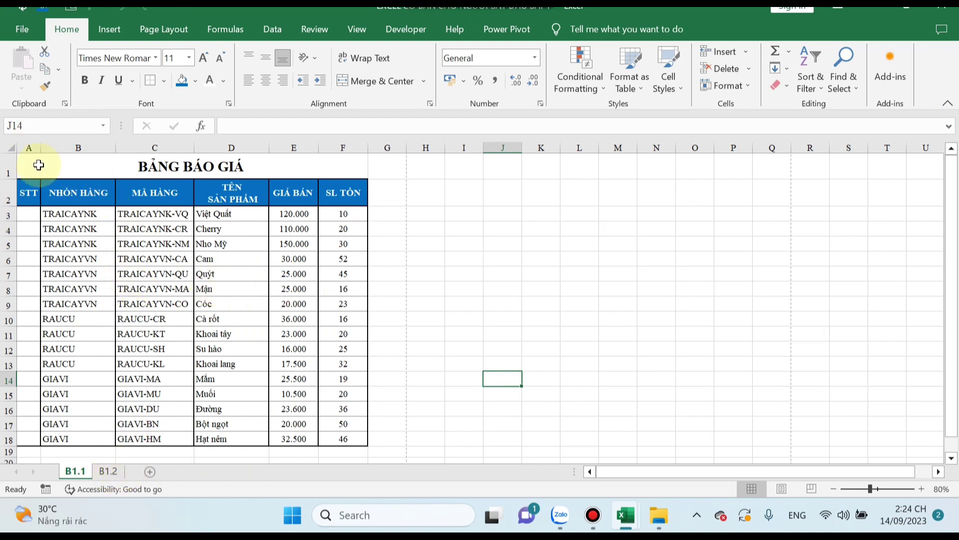
left_click_drag(38, 165, 157, 409)
left_click_drag(163, 436, 171, 430)
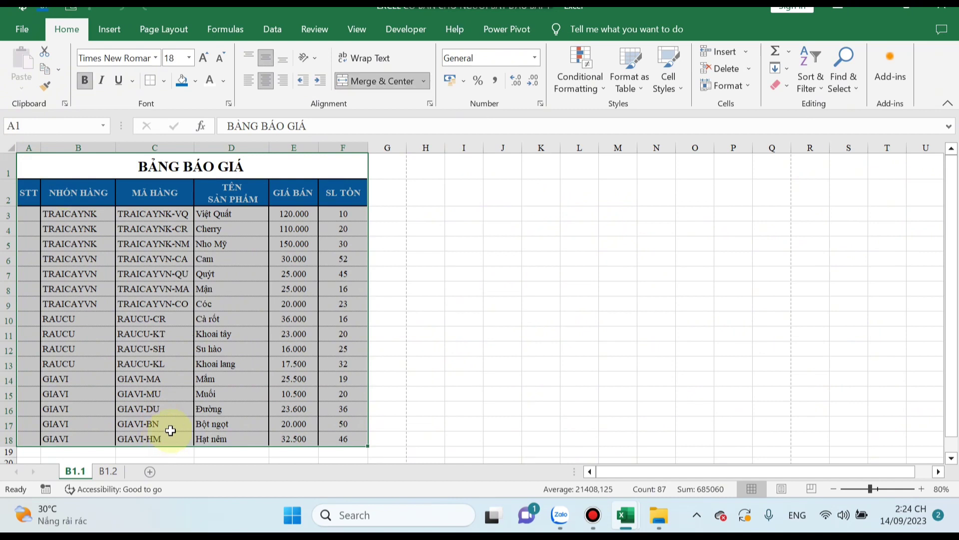
right_click(98, 228)
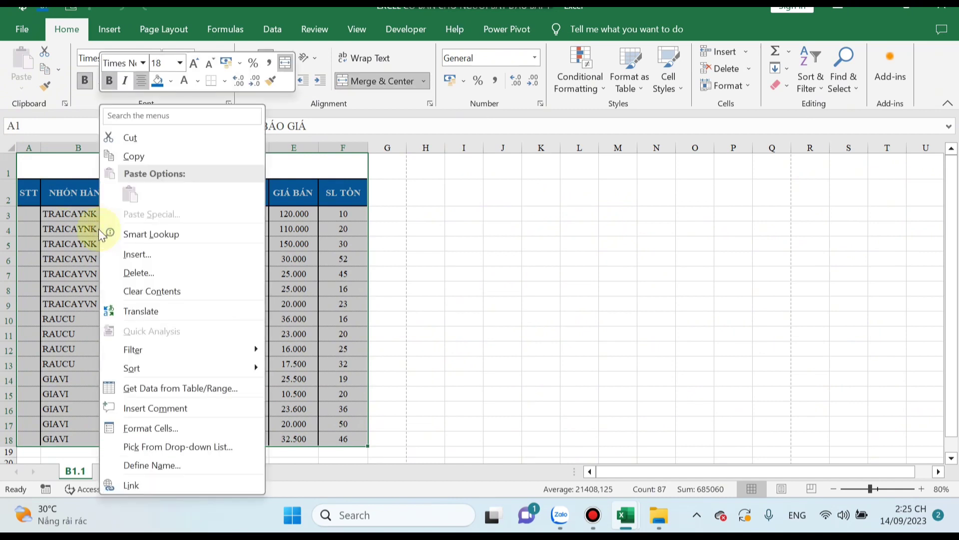
left_click(147, 157)
Paste the table at I1, trying normal and values-only, ending with Keep Source Column Widths.
left_click(462, 171)
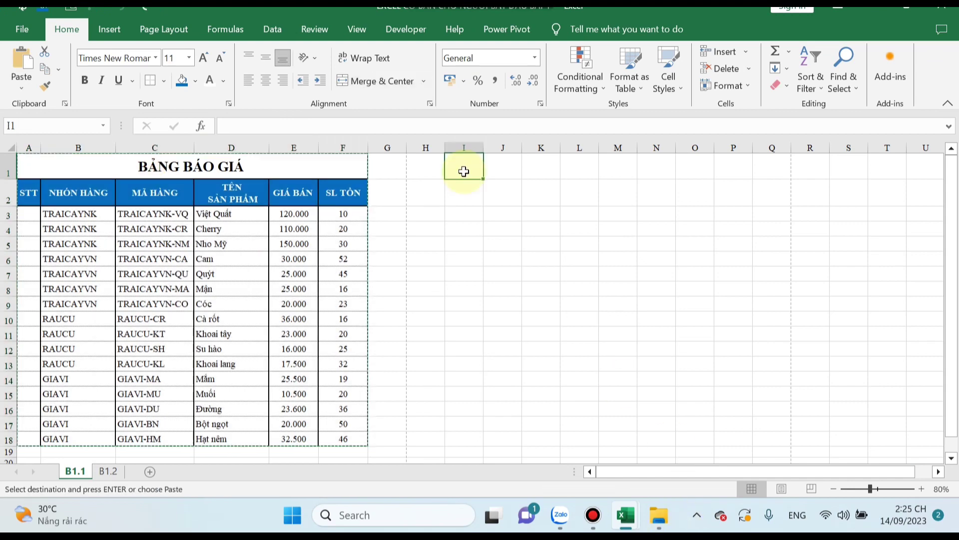
right_click(464, 172)
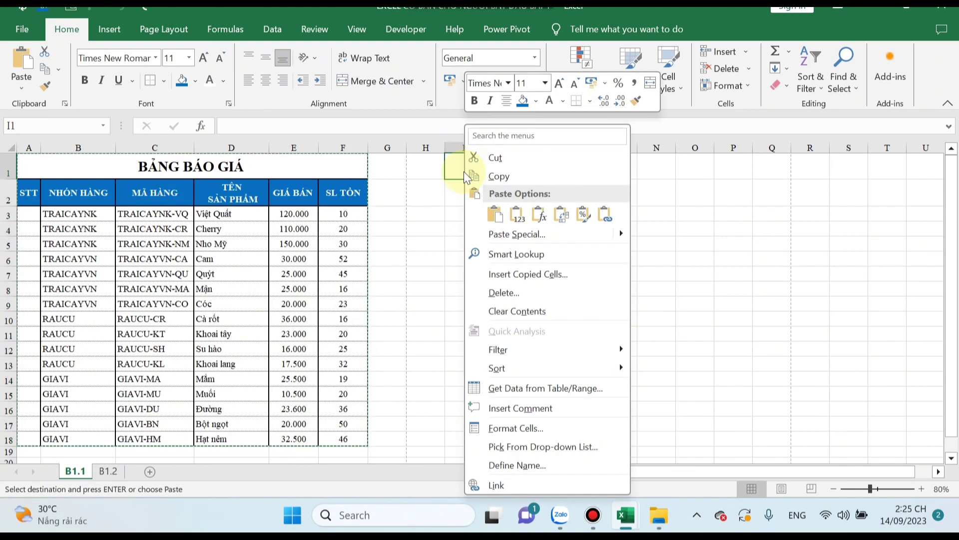
left_click(494, 216)
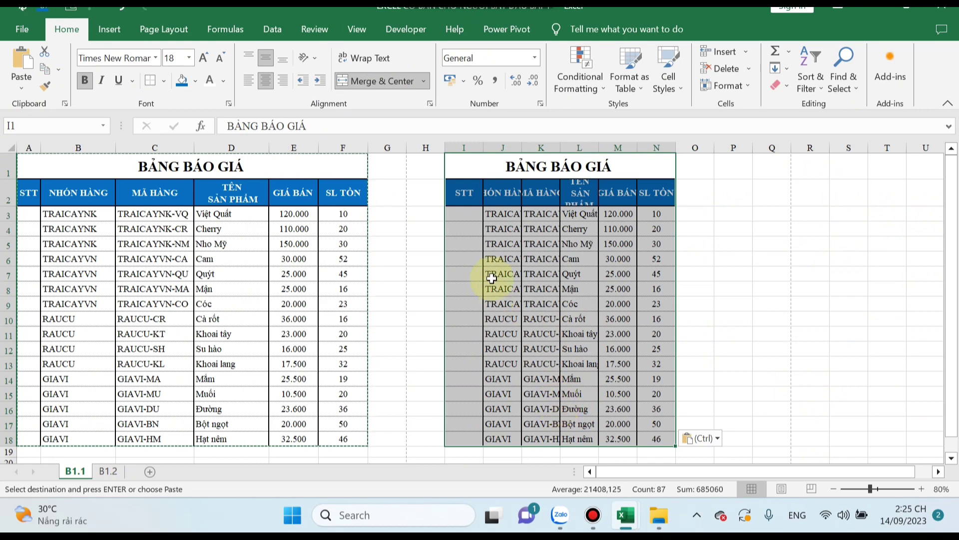
key("ctrl+z")
left_click(468, 171)
right_click(468, 170)
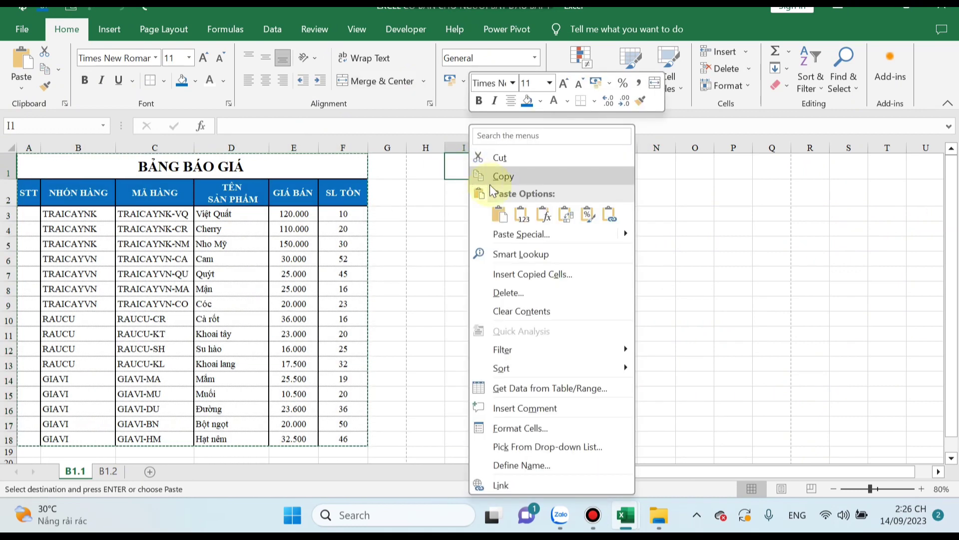
left_click(523, 207)
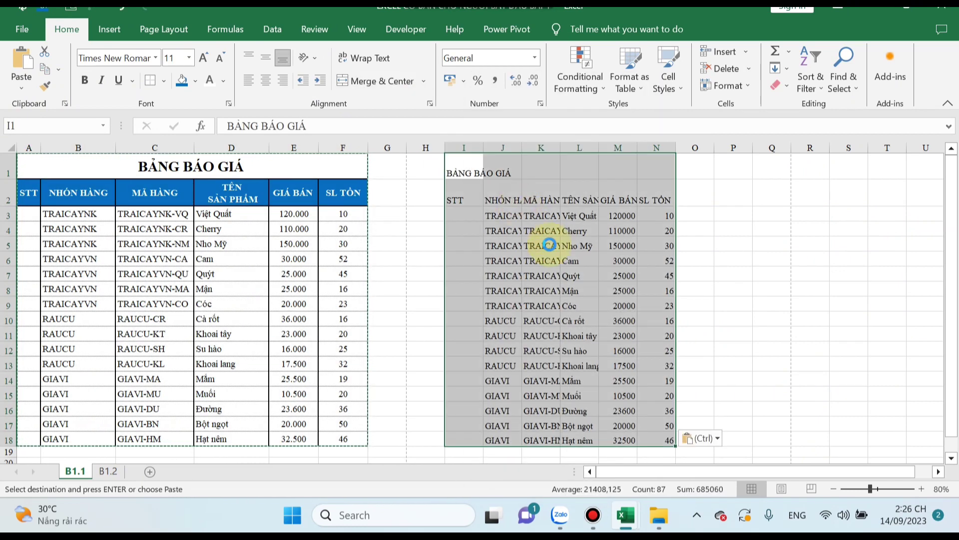
key("ctrl+z")
right_click(454, 166)
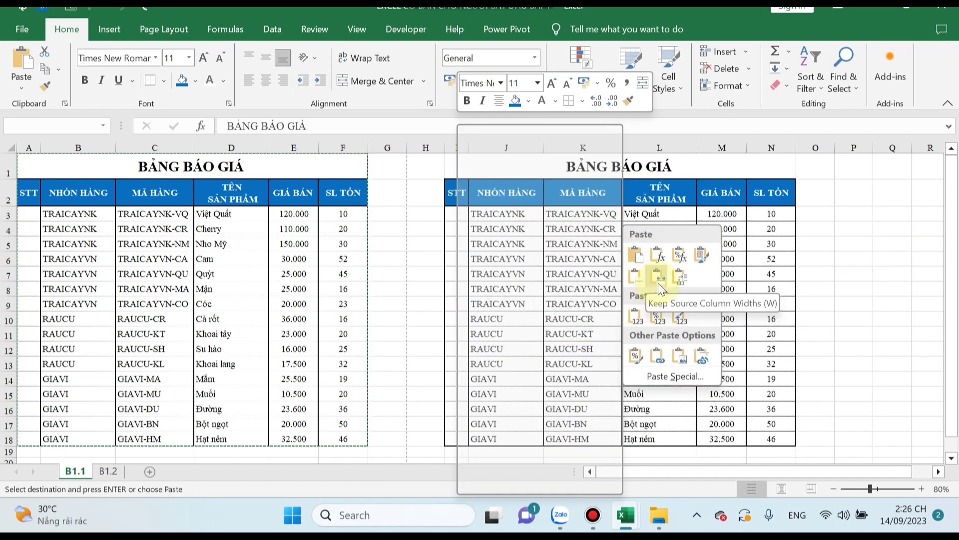
left_click(659, 285)
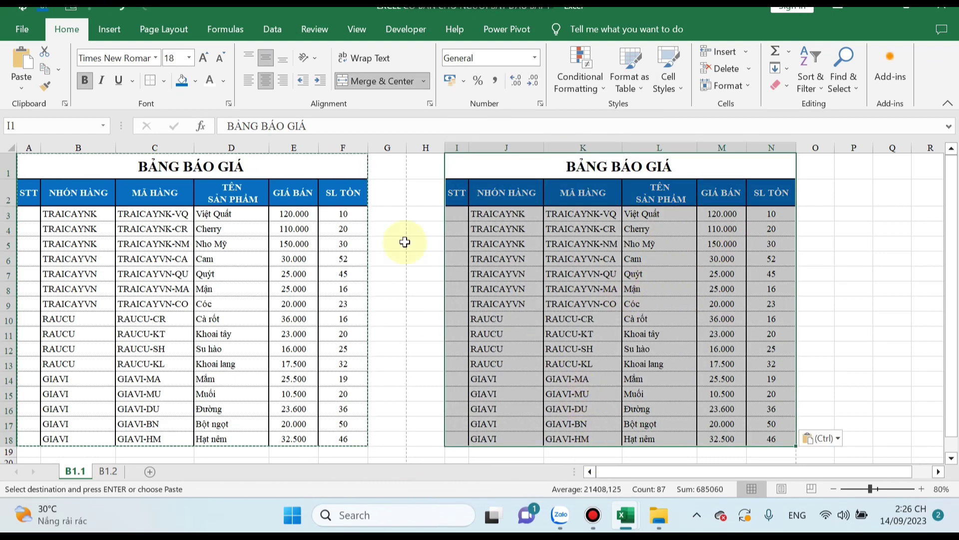
Delete columns I through N holding the trial copy.
left_click_drag(457, 147, 790, 178)
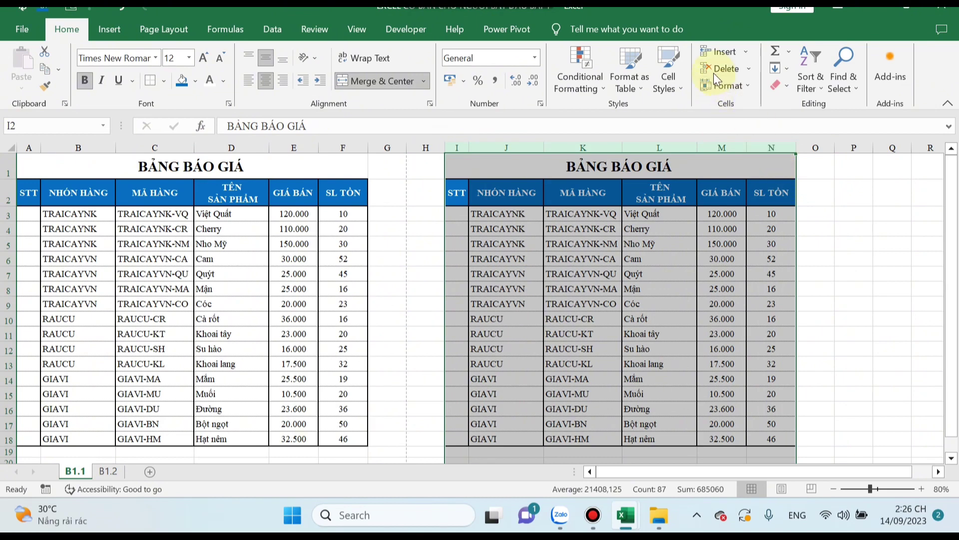
left_click(720, 68)
left_click(578, 300)
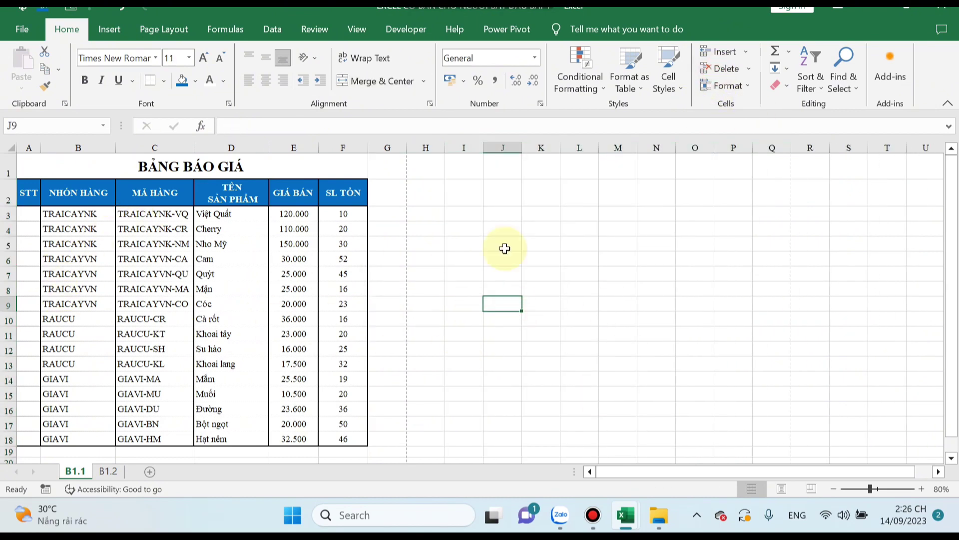
Copy A1:F18 from B1.1 and paste it at A1 of sheet B1.2.
left_click(31, 166)
left_click_drag(31, 166, 267, 439)
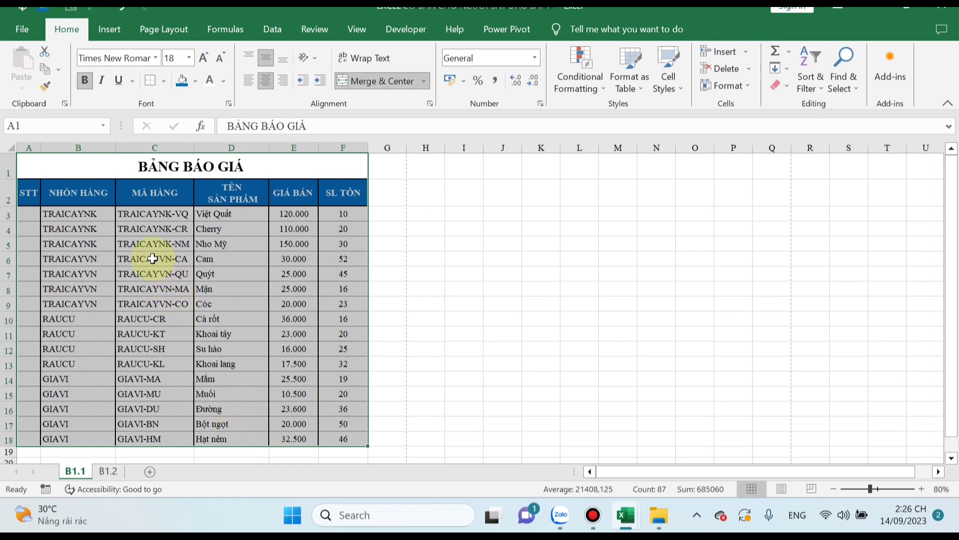
key("ctrl+c")
key("ctrl+c")
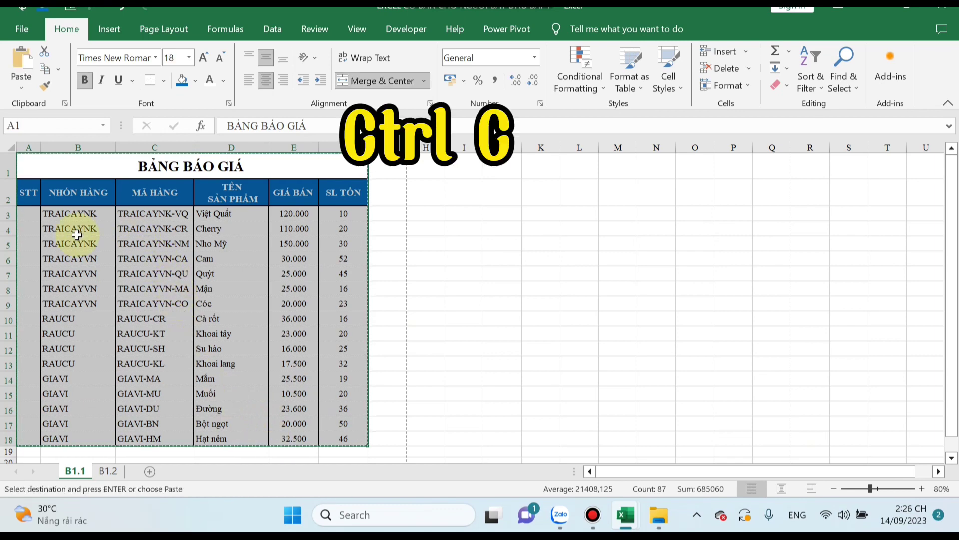
left_click(107, 472)
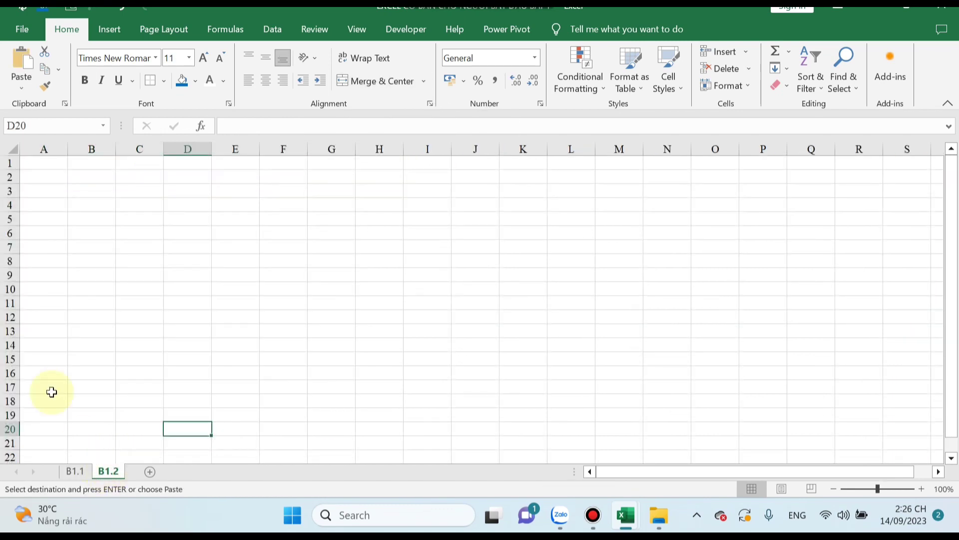
left_click(37, 163)
key("ctrl+v")
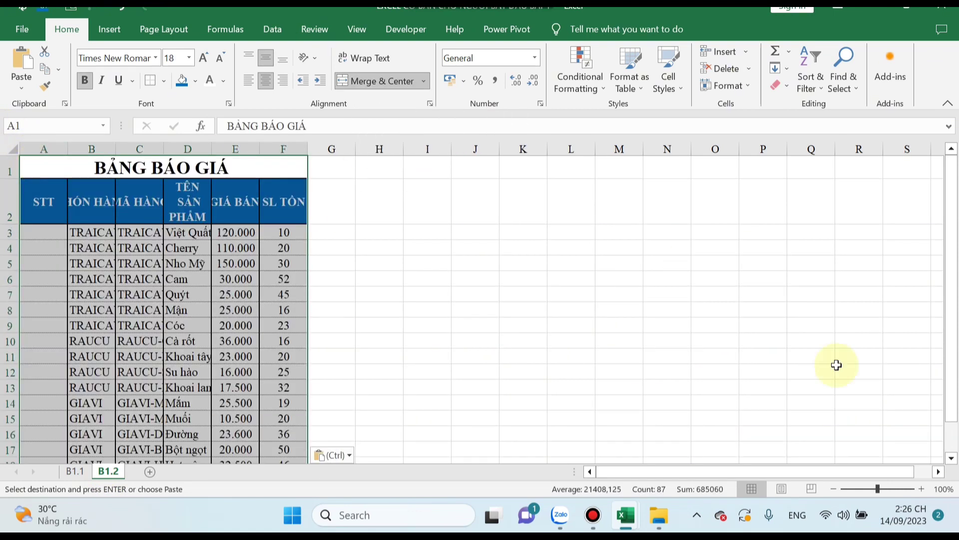
Zoom sheet B1.2 to 80% and clear the plain pasted table.
left_click(837, 489)
left_click(837, 489)
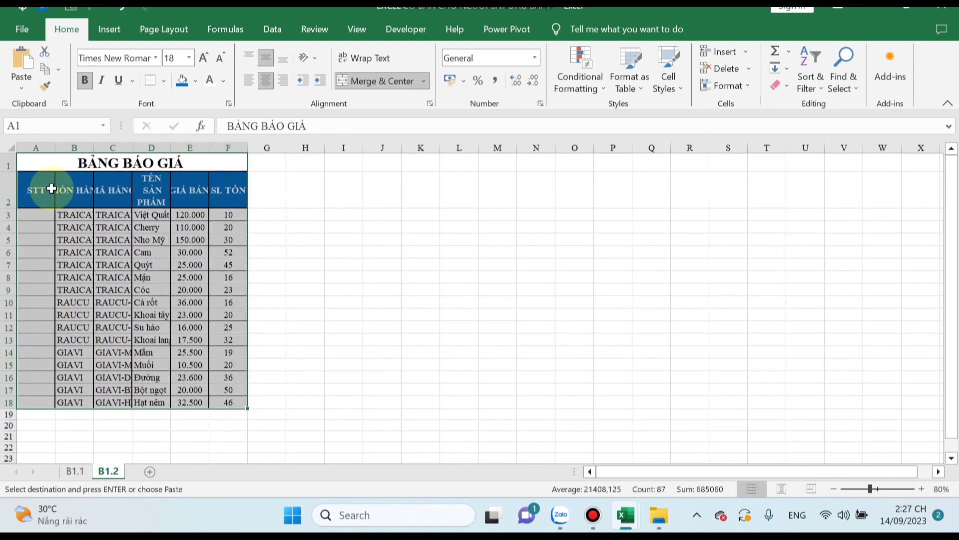
right_click(65, 226)
left_click(94, 194)
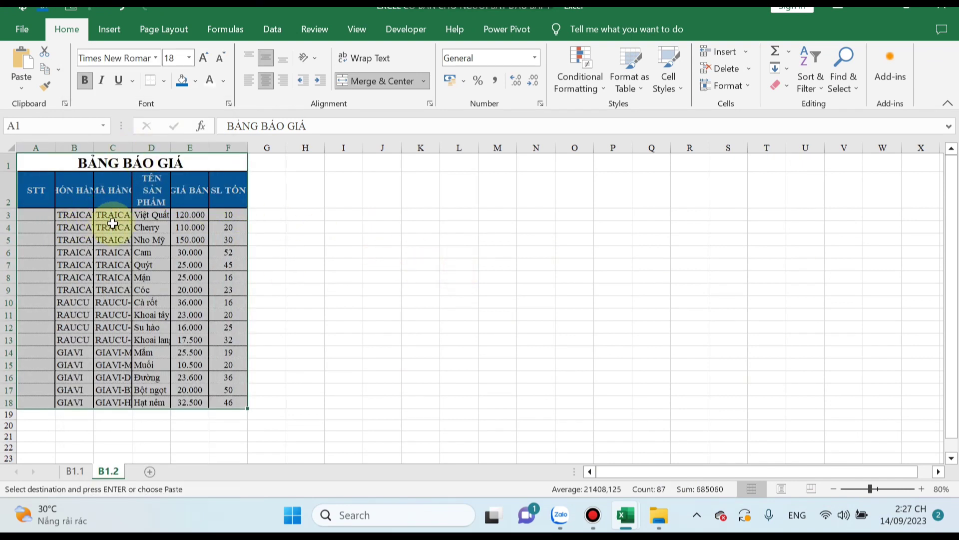
key("Delete")
left_click(459, 324)
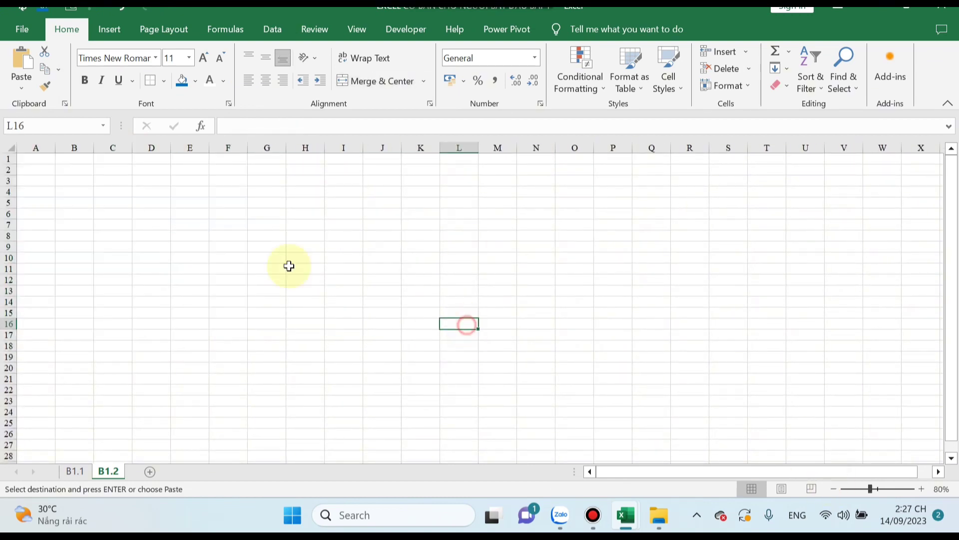
Paste the table at A1 again using Keep Source Column Widths.
left_click(29, 160)
right_click(28, 160)
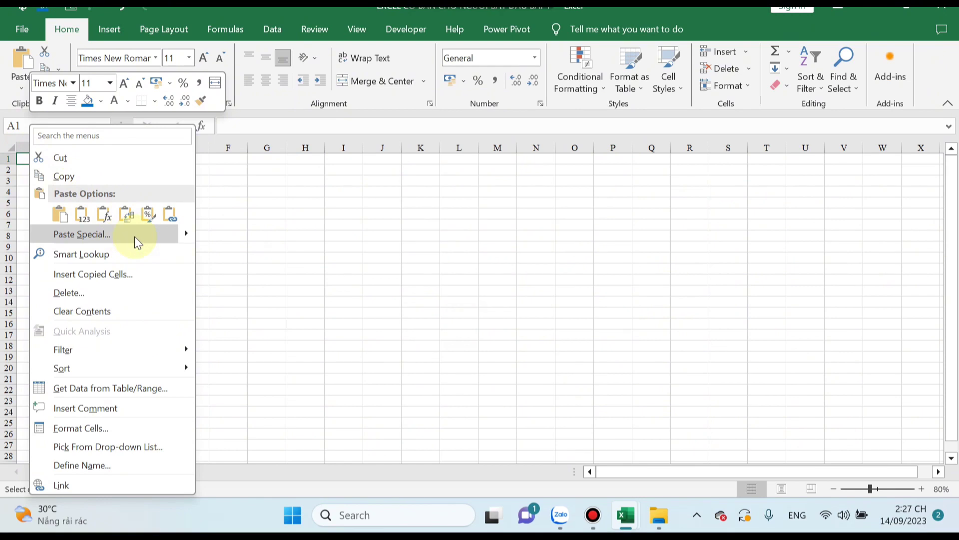
mouse_move(247, 376)
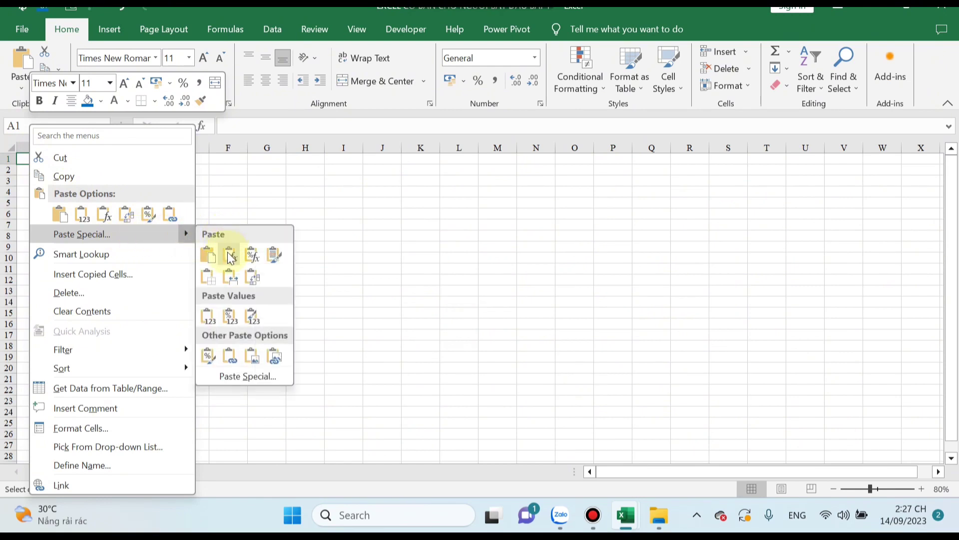
left_click(231, 278)
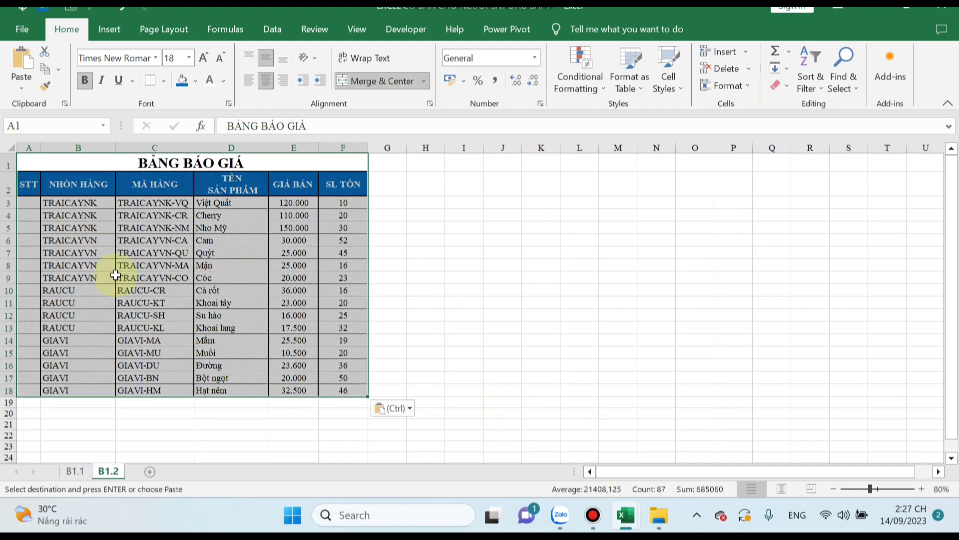
left_click(605, 302)
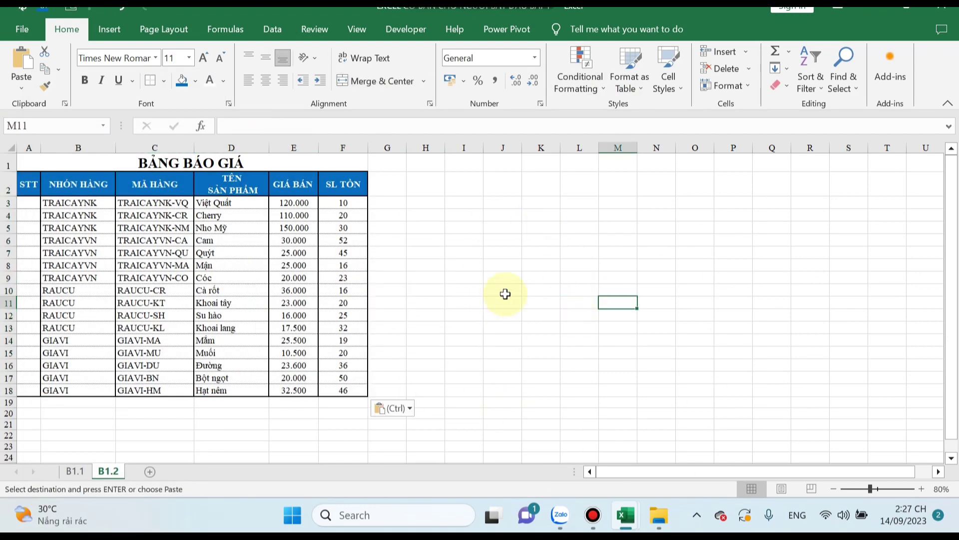
left_click(155, 446)
Insert two trial blank columns at column C, then delete them both.
left_click(488, 274)
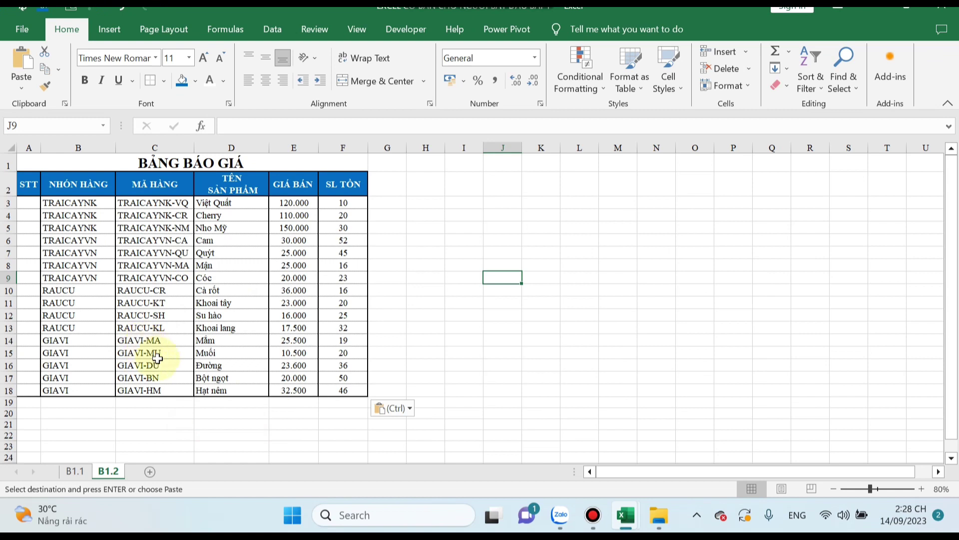
left_click(154, 146)
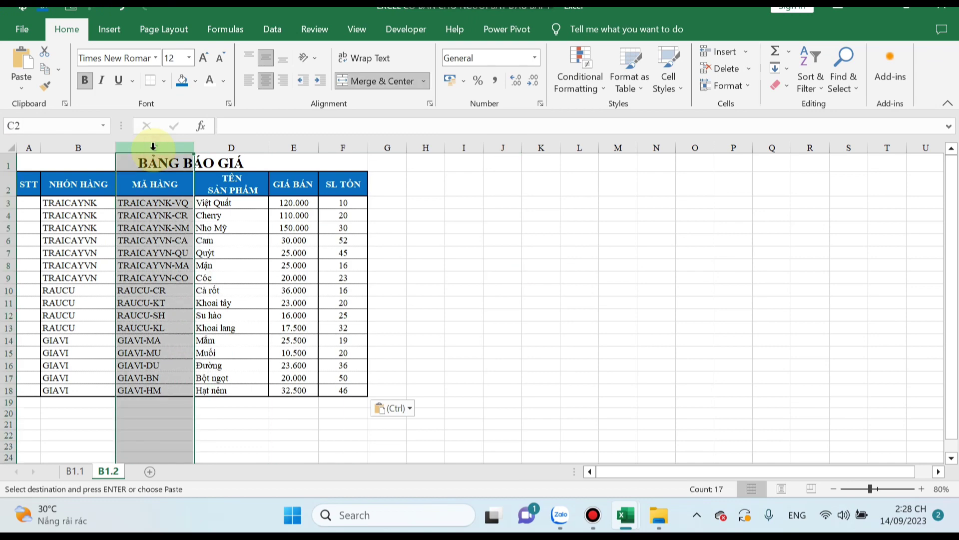
left_click(735, 51)
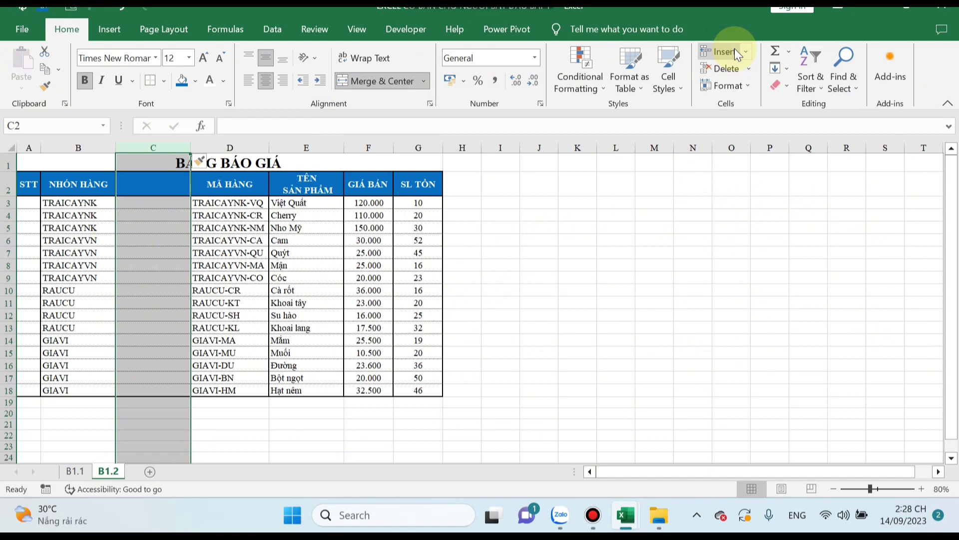
right_click(147, 244)
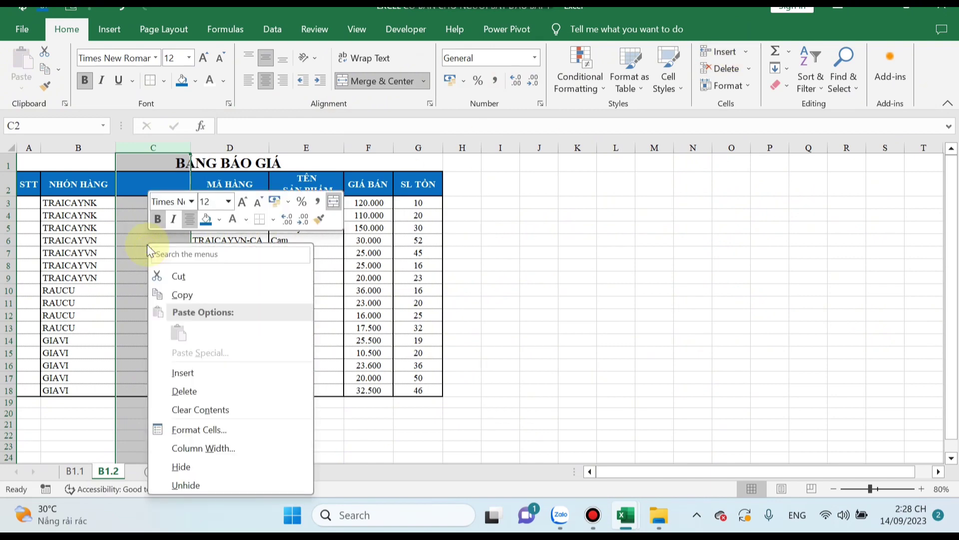
left_click(183, 372)
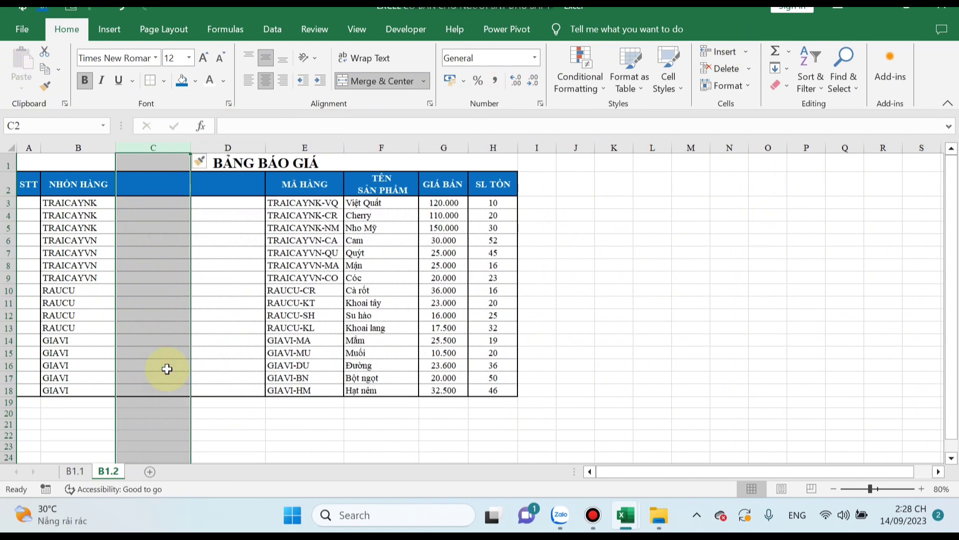
left_click(689, 251)
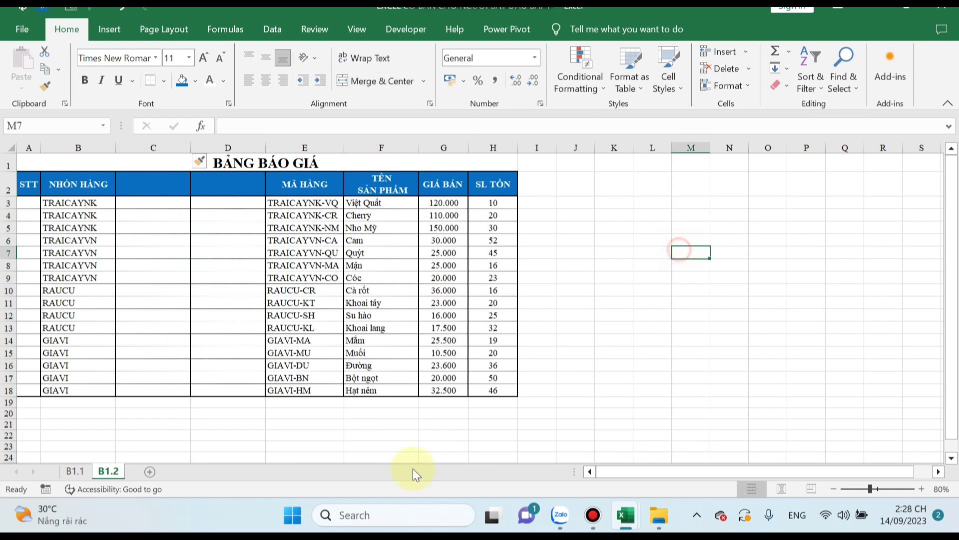
left_click(149, 146)
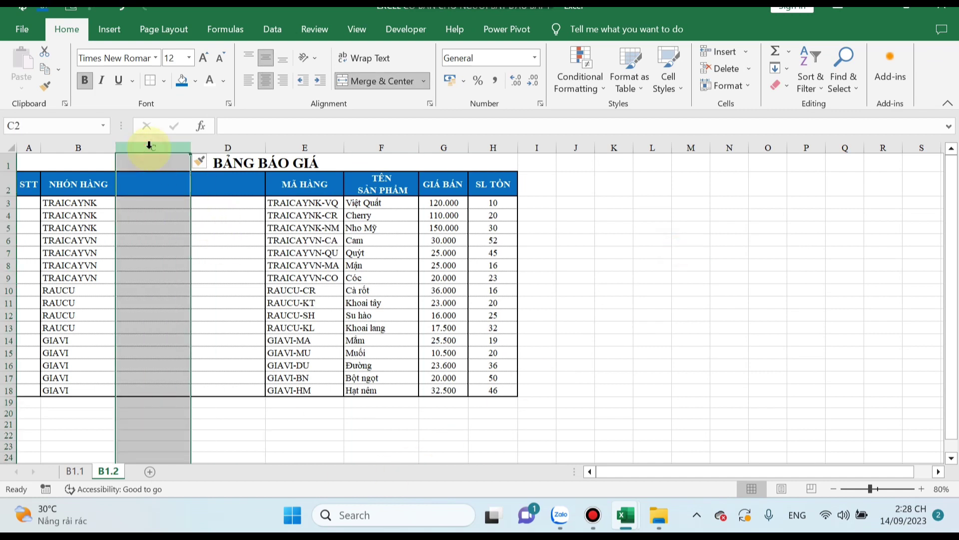
left_click(722, 68)
right_click(149, 215)
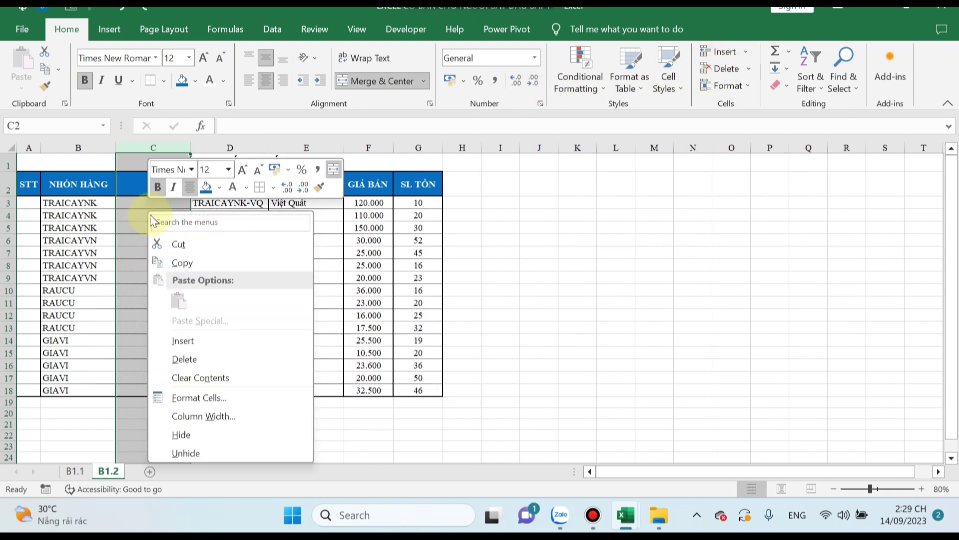
left_click(183, 359)
Insert a new column C with the wrapped heading THỜI GIAN NHẬP HÀNG in C2.
left_click(300, 320)
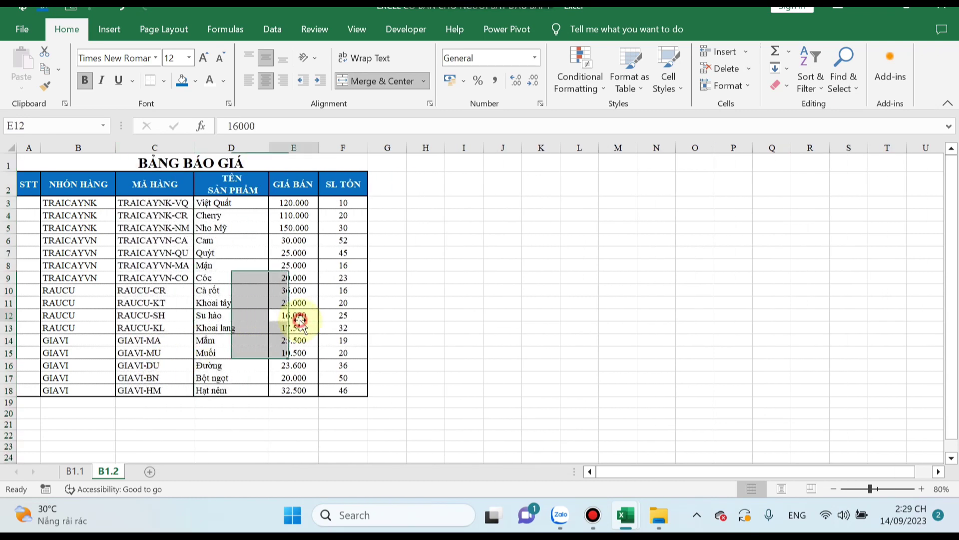
left_click(167, 146)
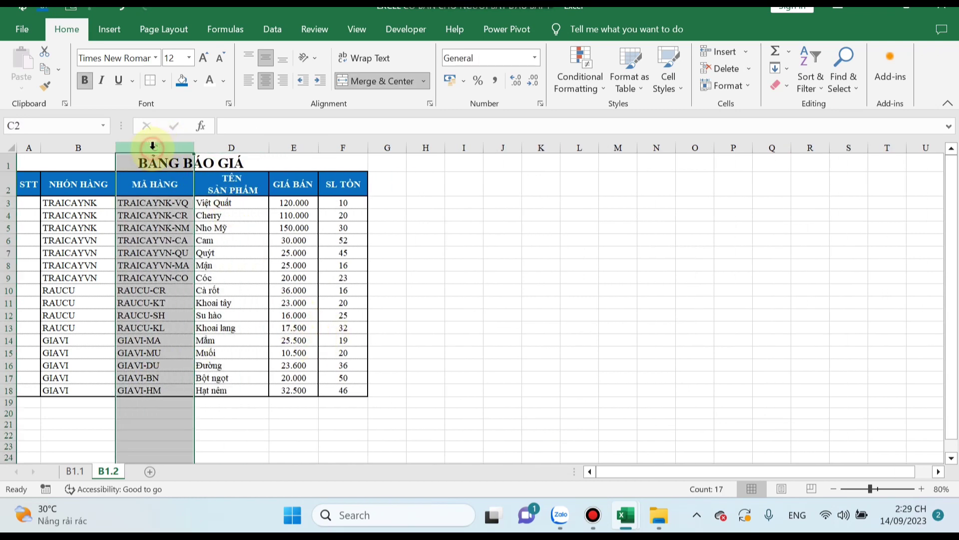
left_click(725, 55)
left_click(176, 177)
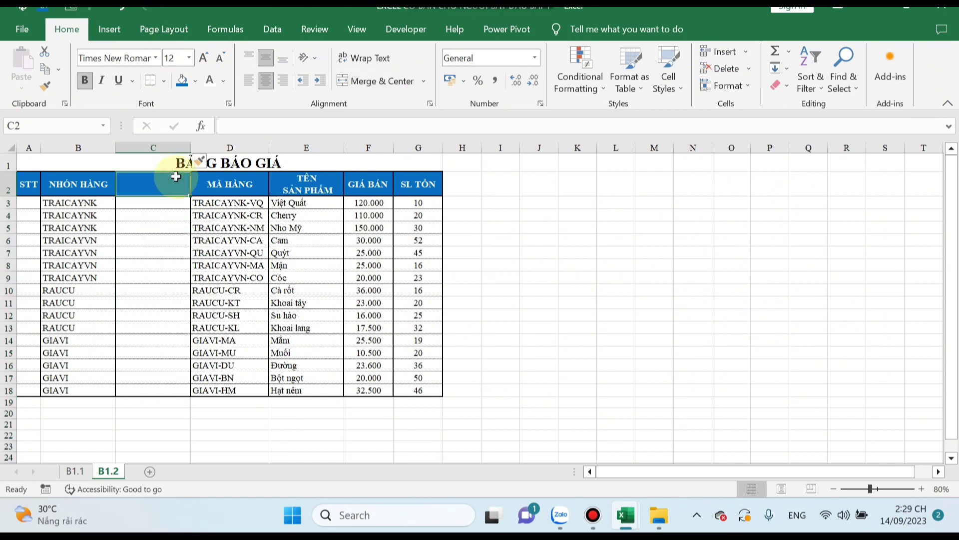
type("THỜI GIA")
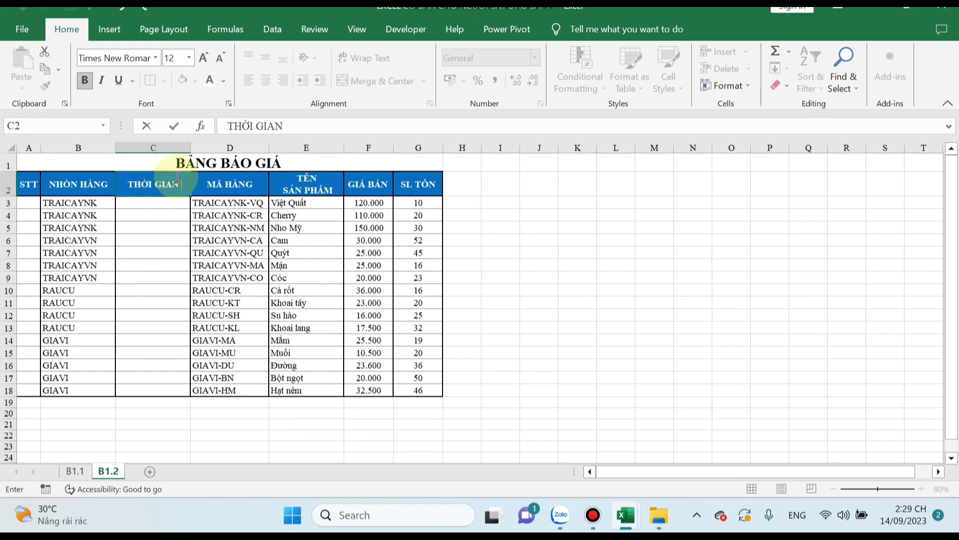
type(" NHẬ")
type("ANG")
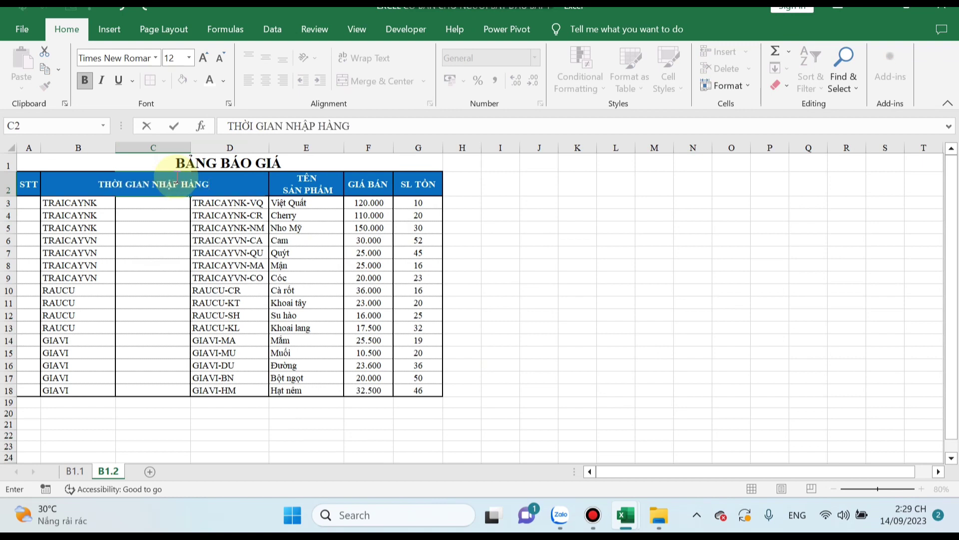
left_click(139, 274)
left_click(154, 182)
left_click(365, 57)
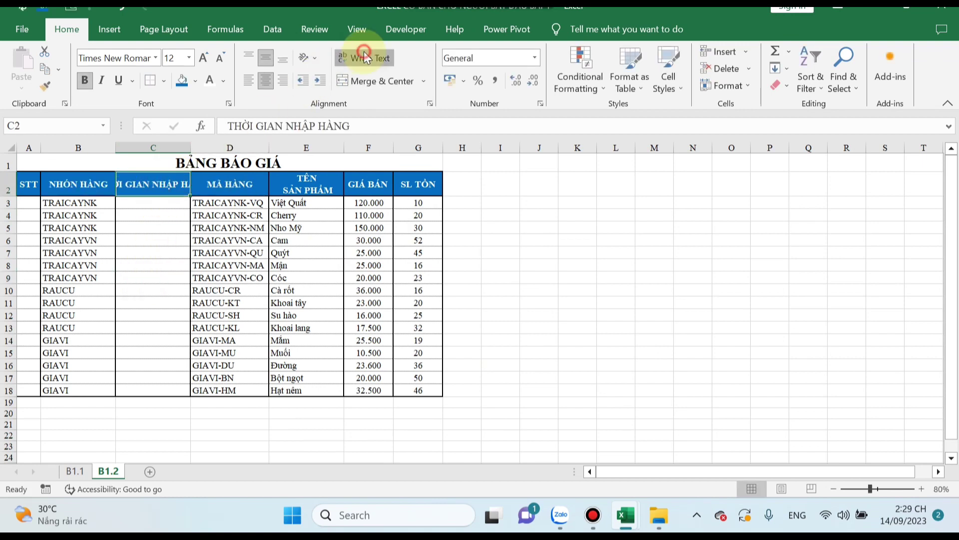
left_click(456, 184)
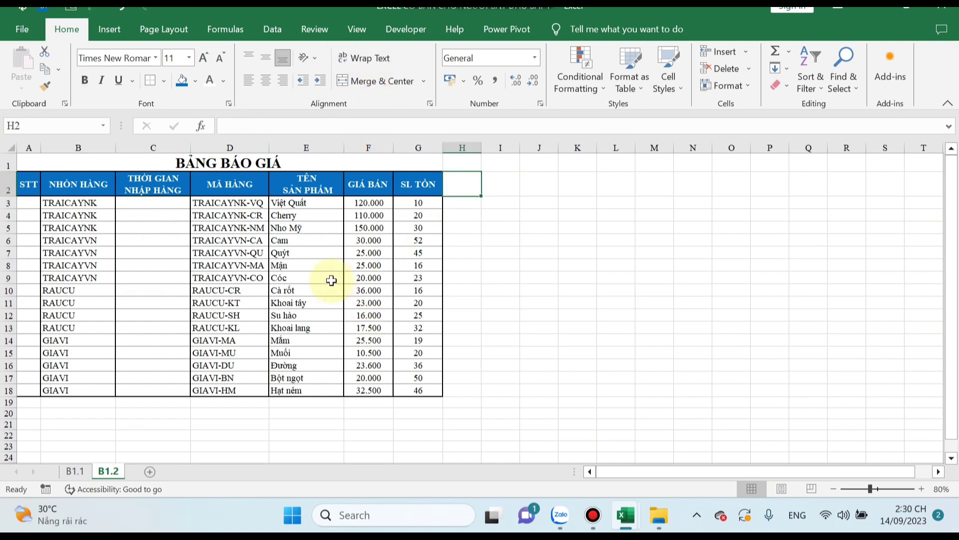
Enter heading TÊN NHÂN VIÊN in H2, widen column H and wrap the text.
left_click(531, 305)
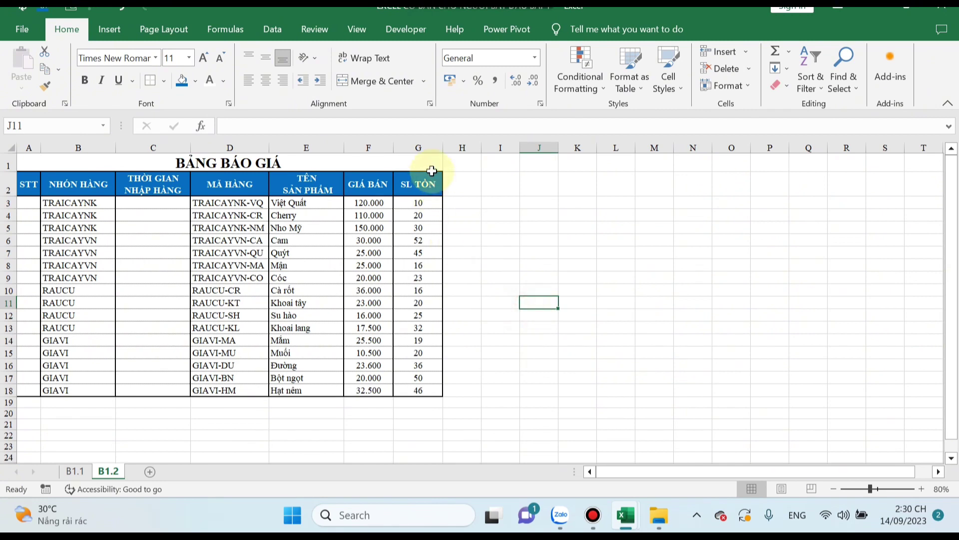
left_click(470, 204)
left_click(471, 189)
type("TÊN NHÂN VIÊN")
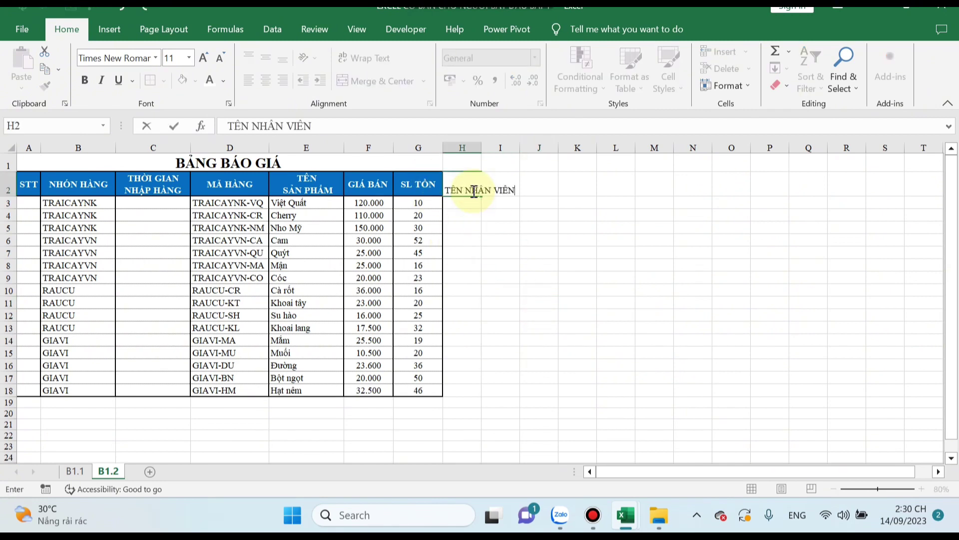
key("Return")
left_click(472, 189)
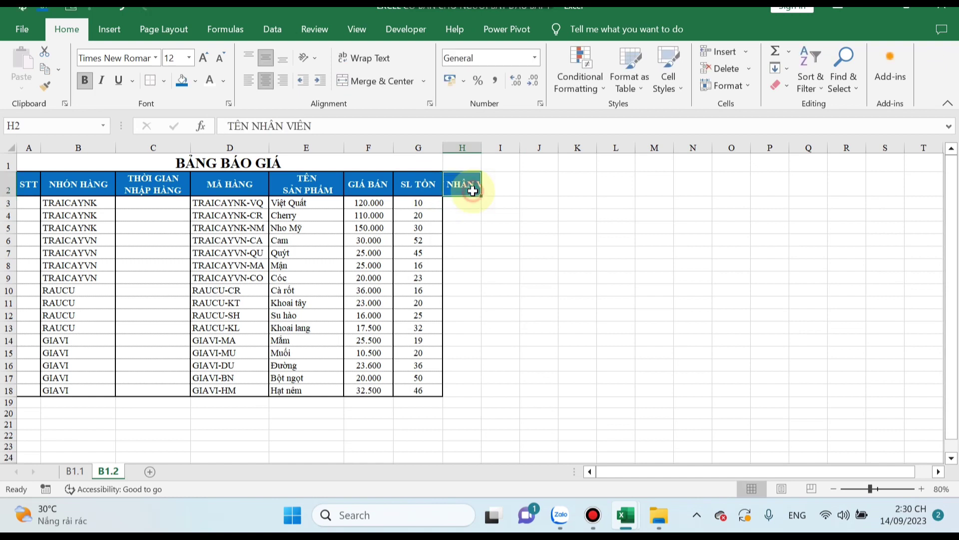
left_click_drag(481, 148, 497, 148)
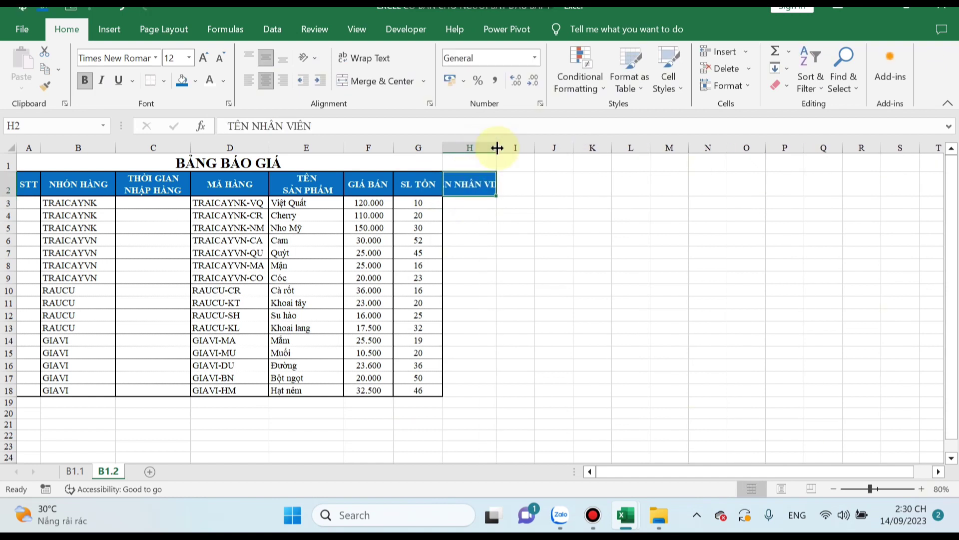
left_click(364, 58)
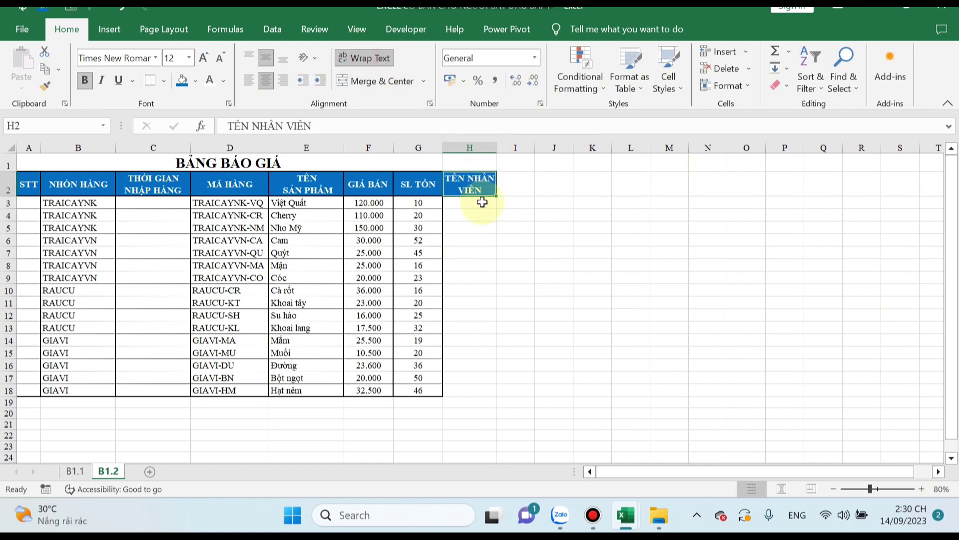
Apply All Borders to H2:H18 of the new column.
left_click_drag(418, 202, 418, 390)
left_click_drag(470, 184, 473, 393)
left_click(164, 81)
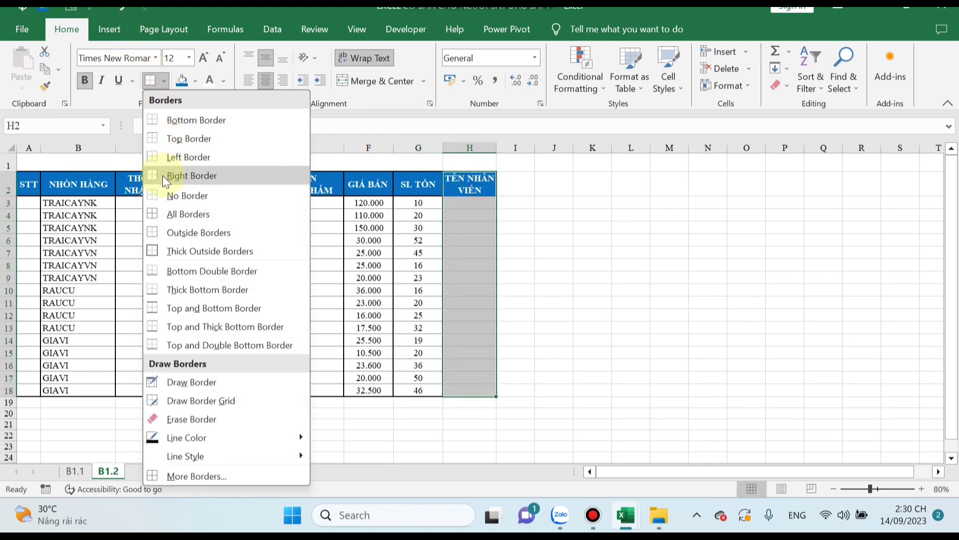
left_click(170, 214)
left_click(557, 269)
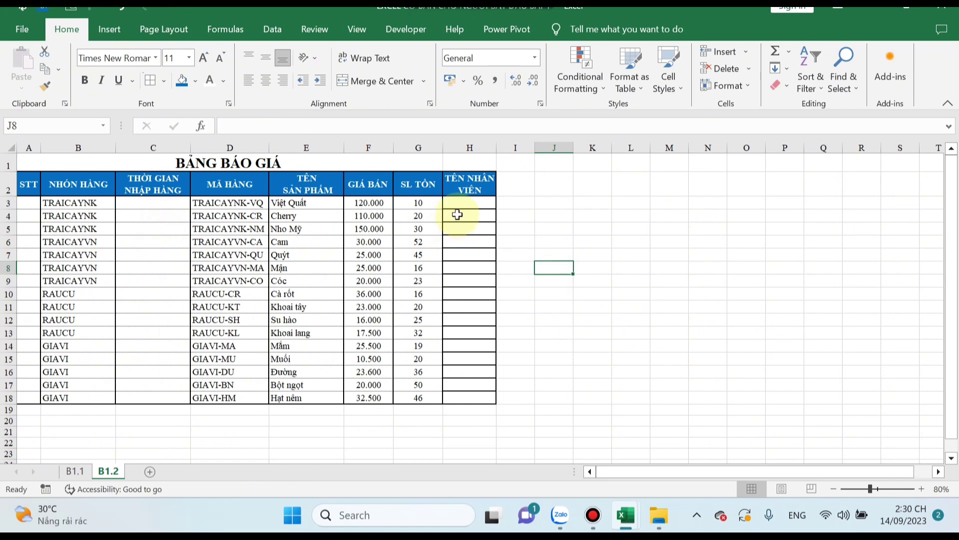
Copy the blank cells C3:C17 into H3 onward, then select row 11.
left_click_drag(418, 202, 418, 294)
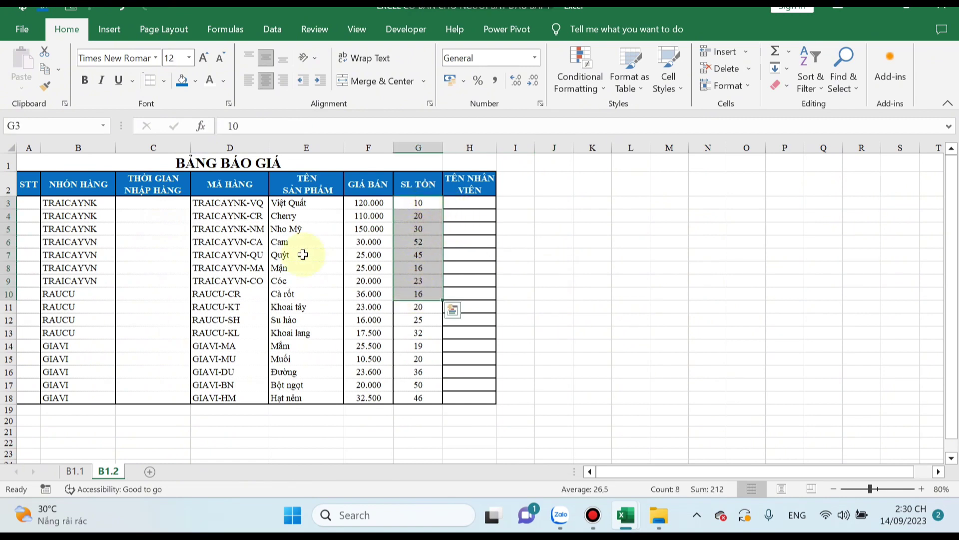
left_click_drag(152, 202, 141, 389)
key("ctrl+c")
left_click(458, 203)
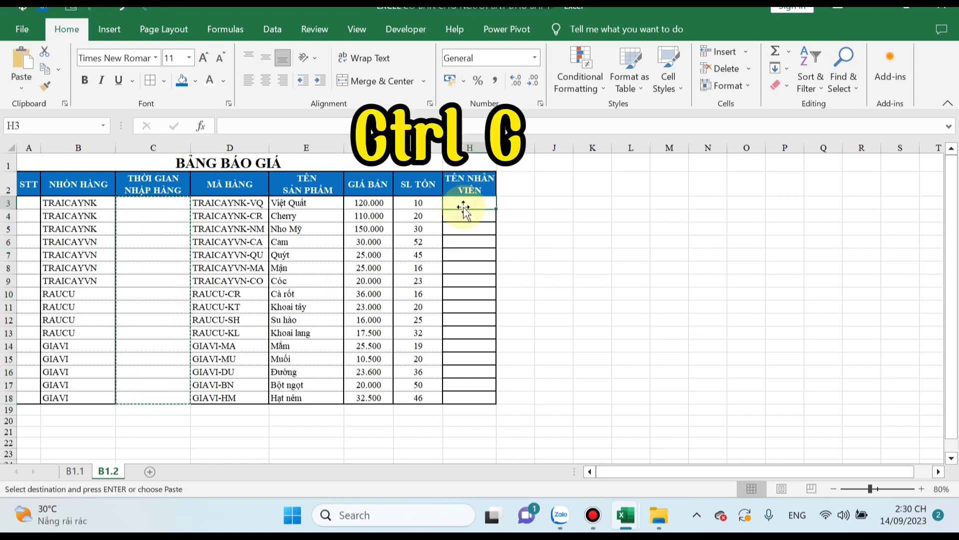
key("ctrl+v")
left_click(549, 300)
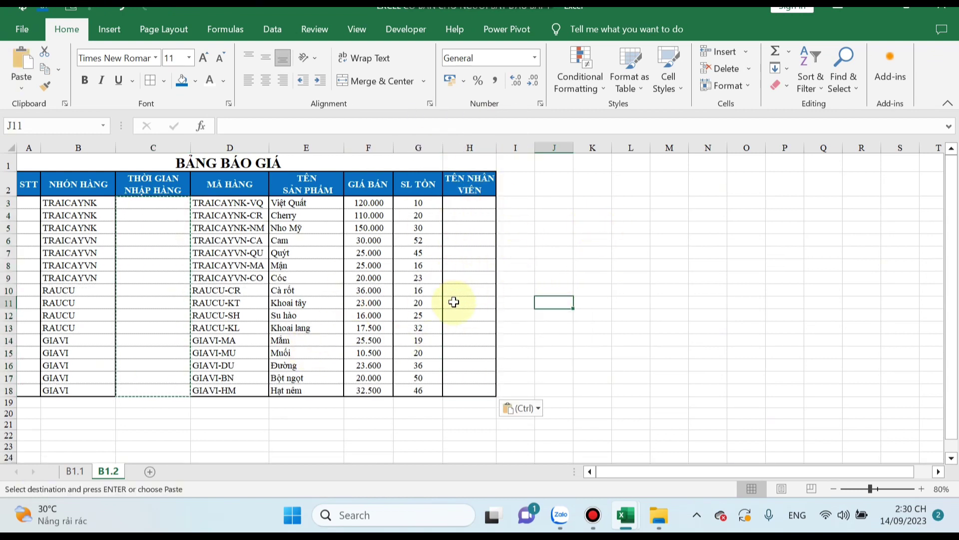
left_click(152, 434)
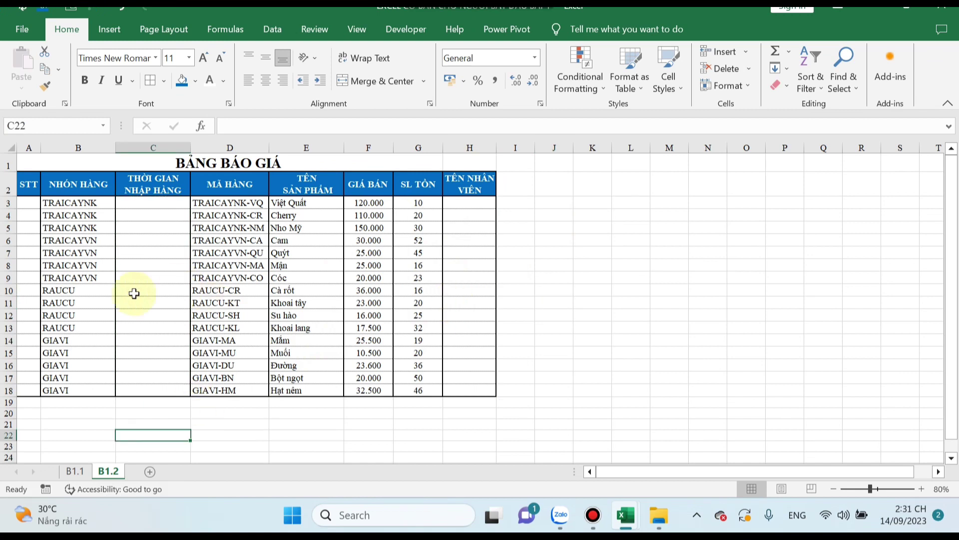
left_click(3, 302)
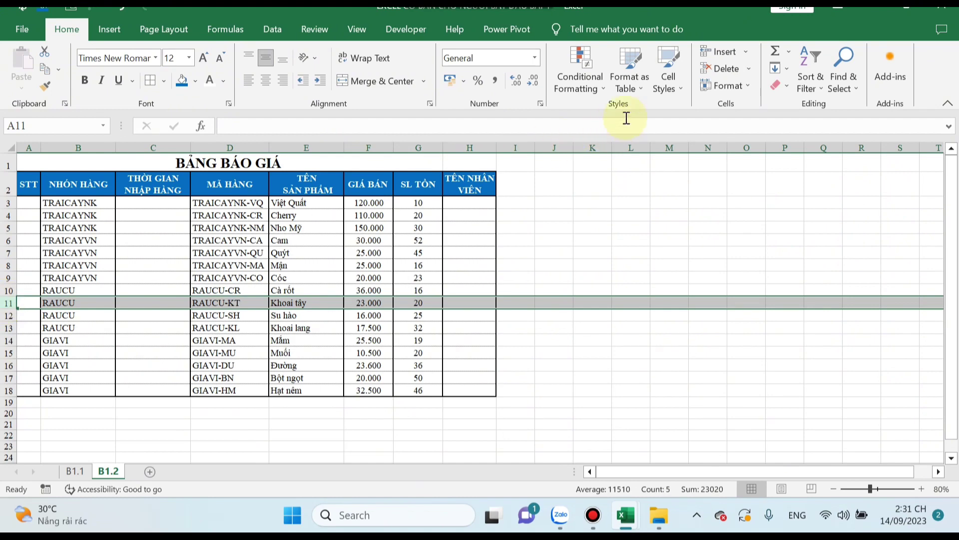
Insert seven blank rows at row 11 above RAUCU-KT.
left_click(714, 52)
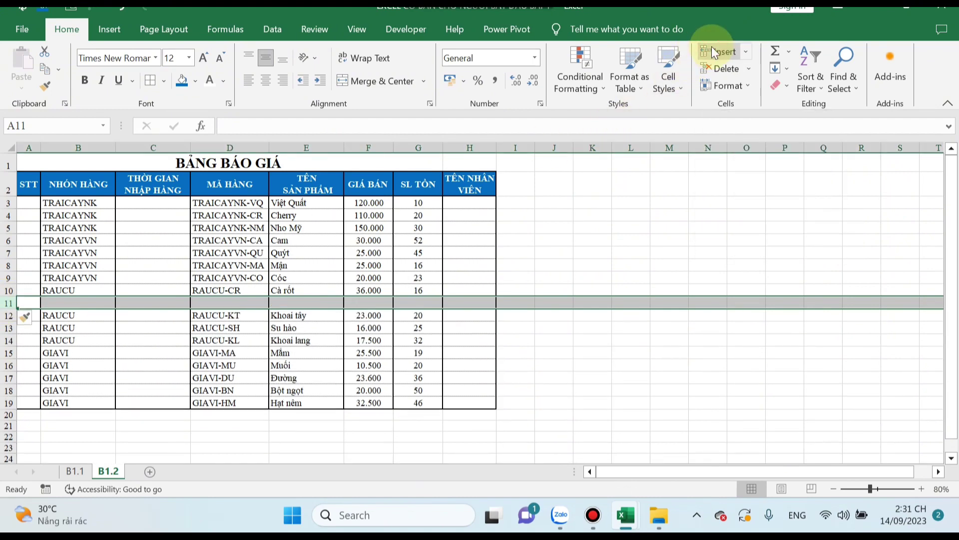
right_click(113, 311)
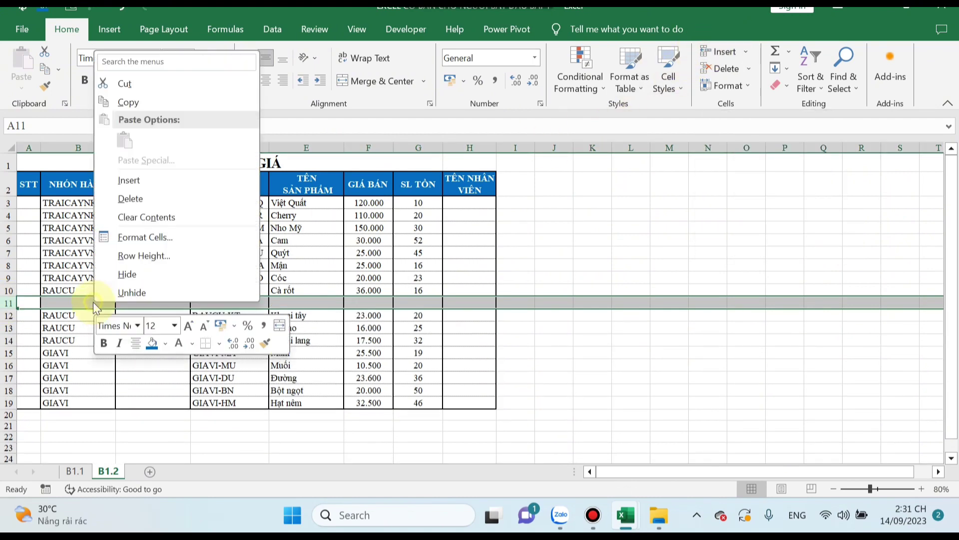
left_click(115, 181)
left_click(87, 362)
left_click(708, 352)
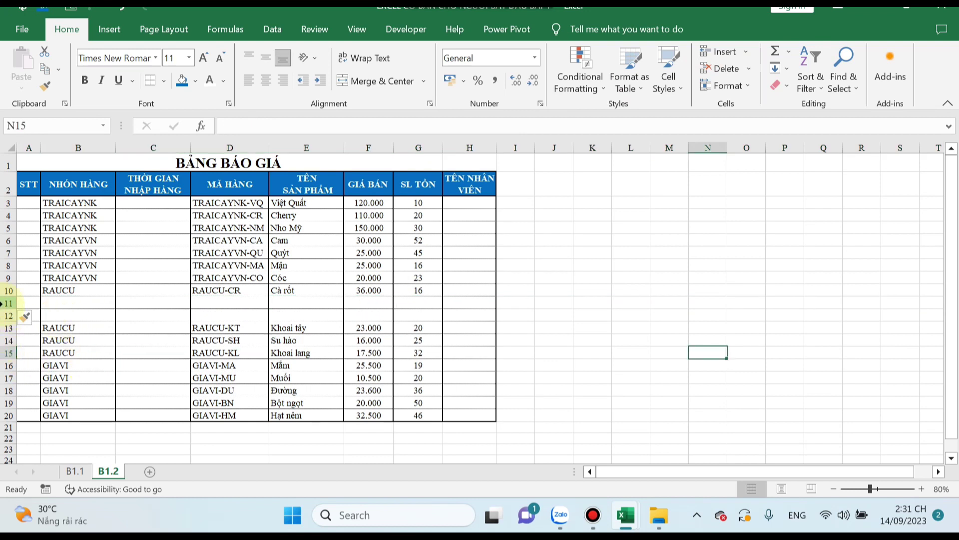
left_click(5, 303)
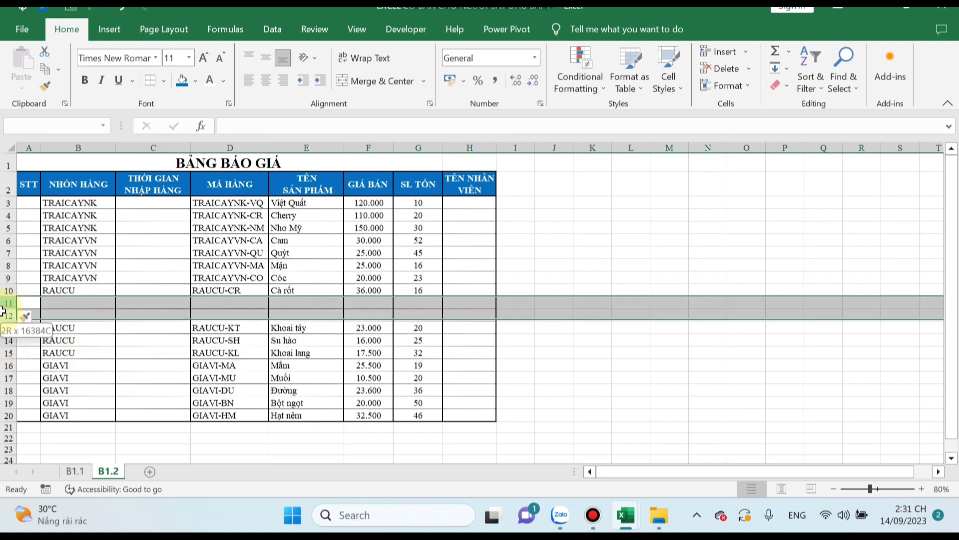
left_click_drag(5, 302, 10, 354)
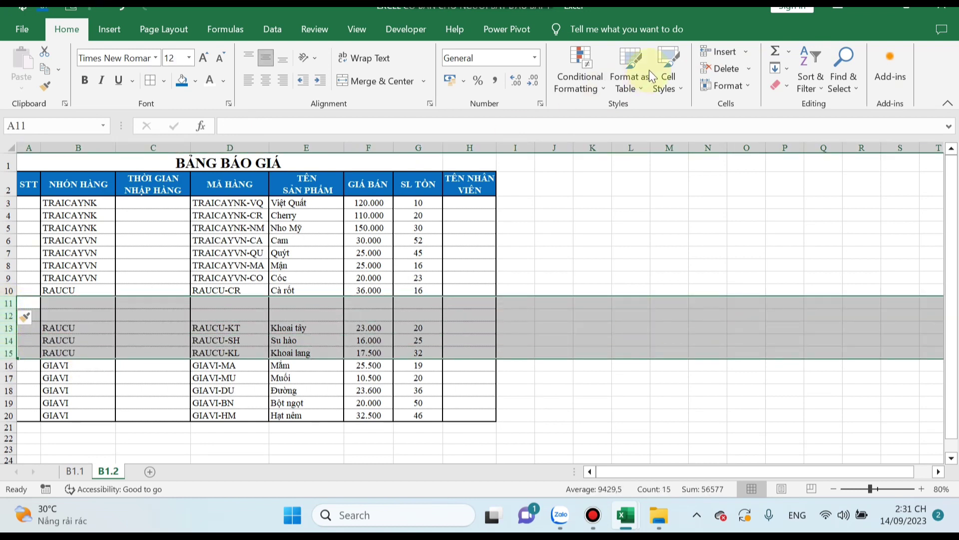
left_click(720, 55)
left_click(670, 353)
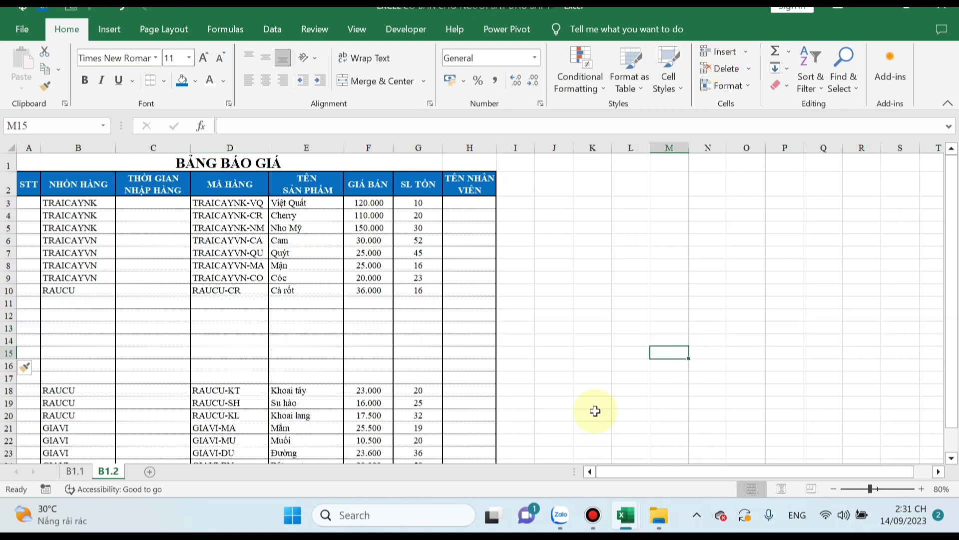
left_click(52, 354)
Delete the empty rows 11–17.
left_click_drag(3, 302, 2, 376)
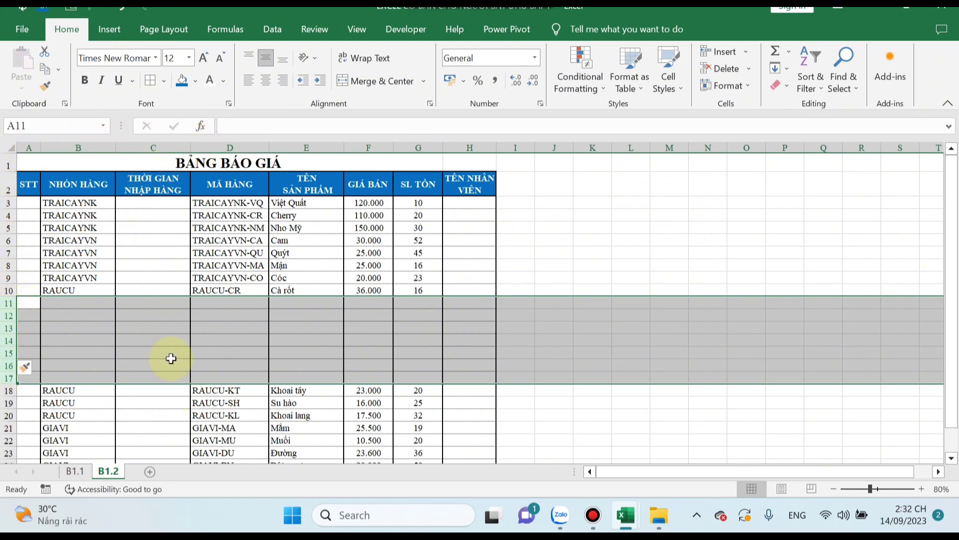
left_click(719, 69)
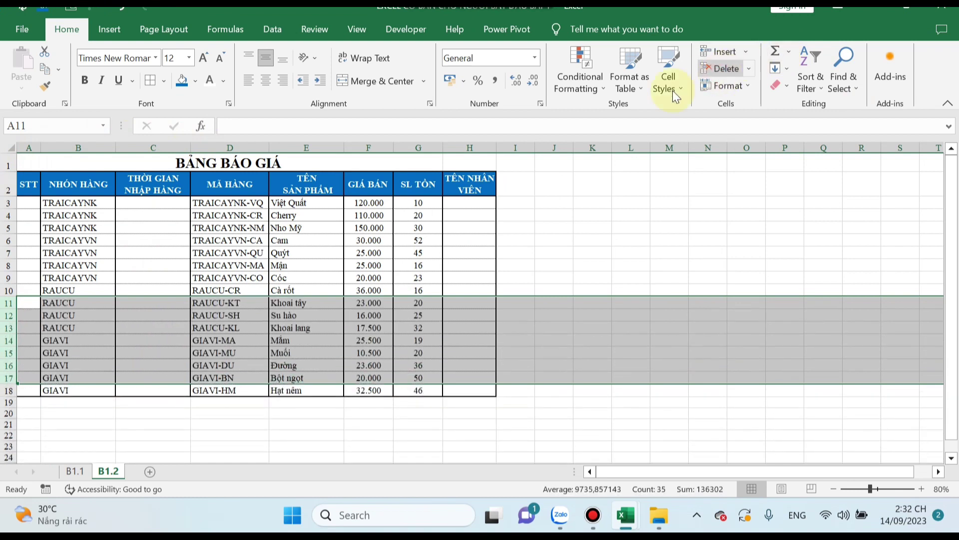
left_click(306, 315)
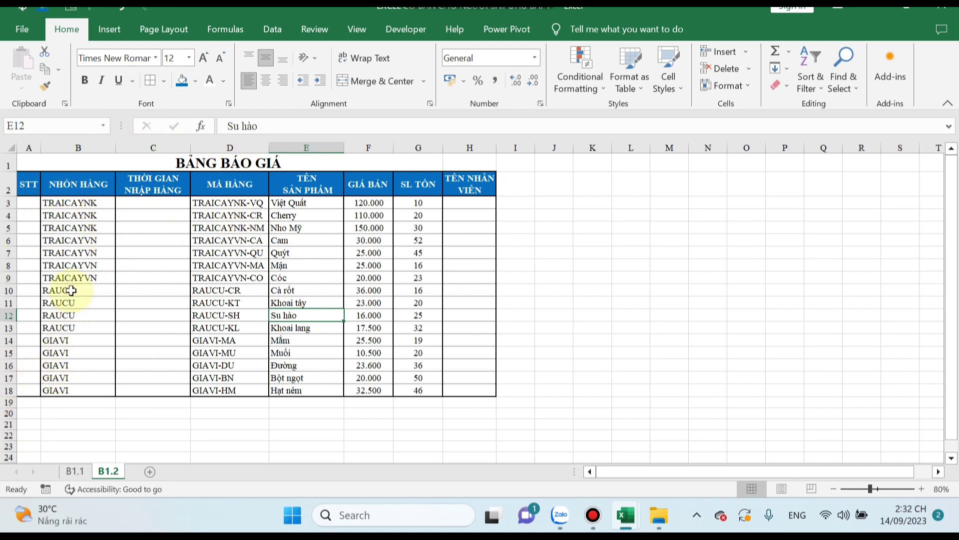
left_click(87, 143)
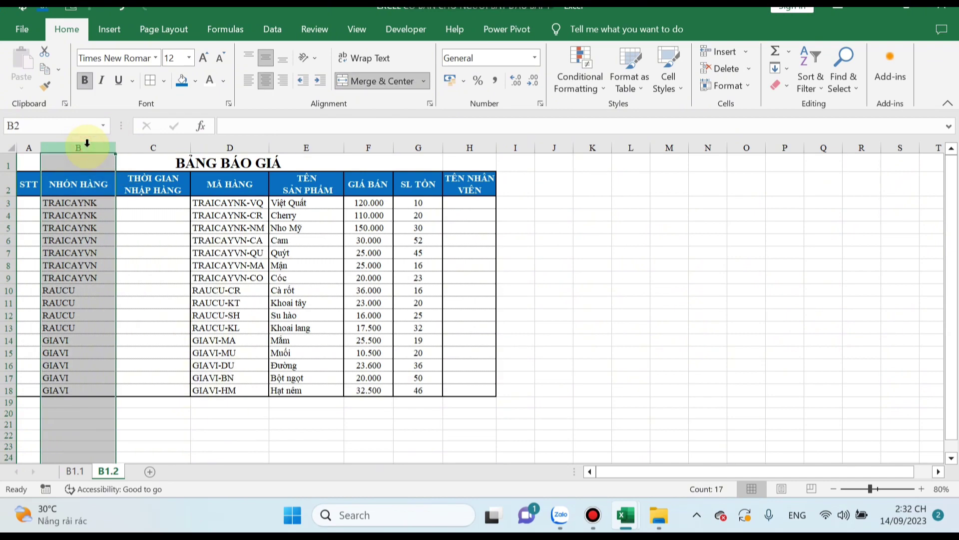
right_click(90, 219)
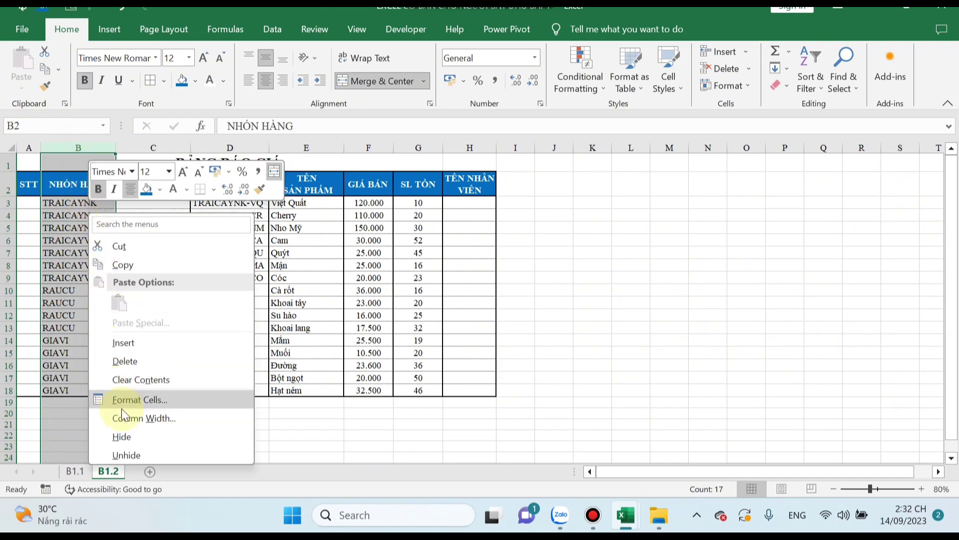
left_click(122, 436)
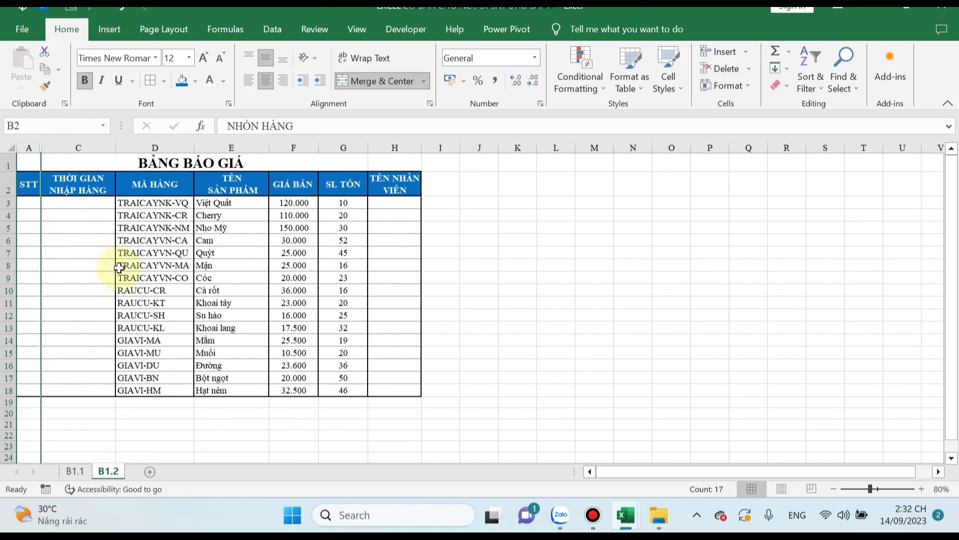
left_click(4, 277)
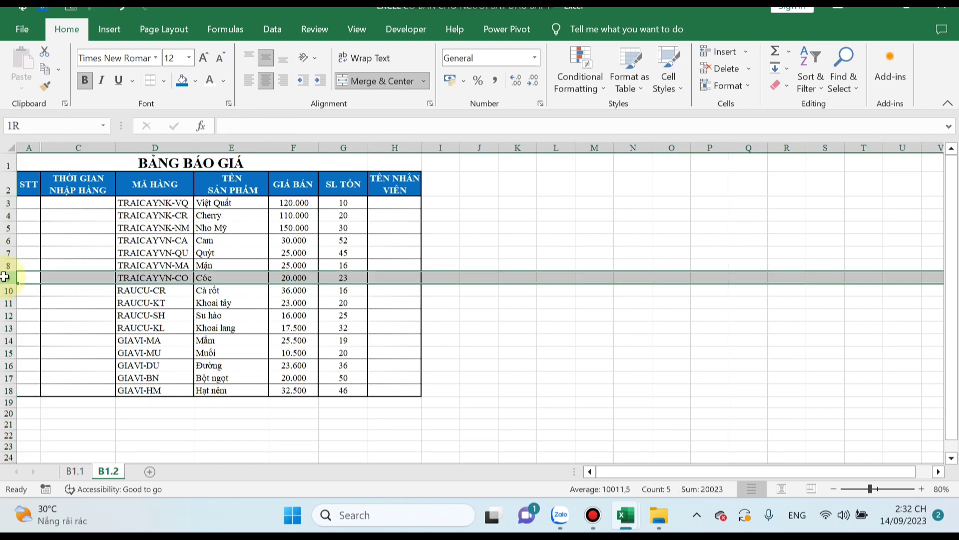
left_click_drag(3, 281, 3, 287)
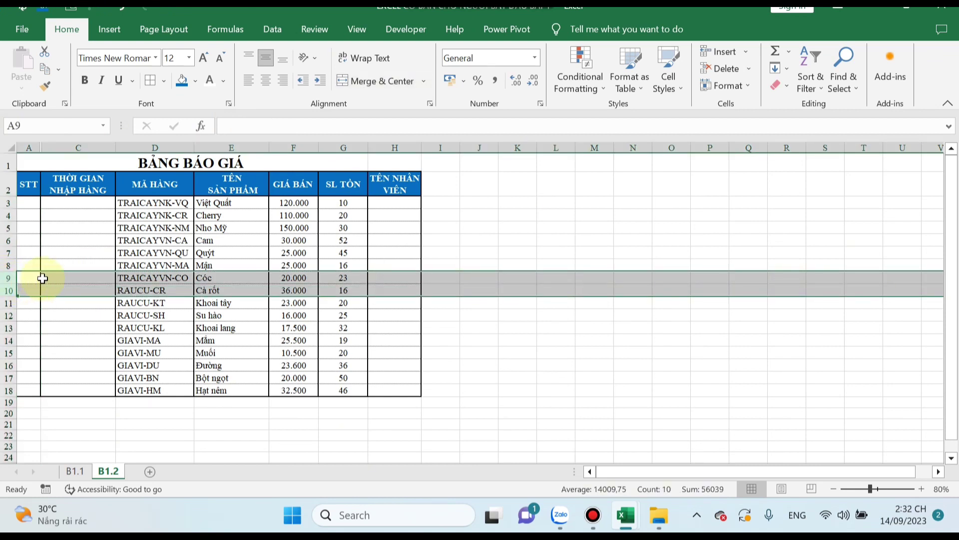
right_click(42, 278)
left_click(90, 250)
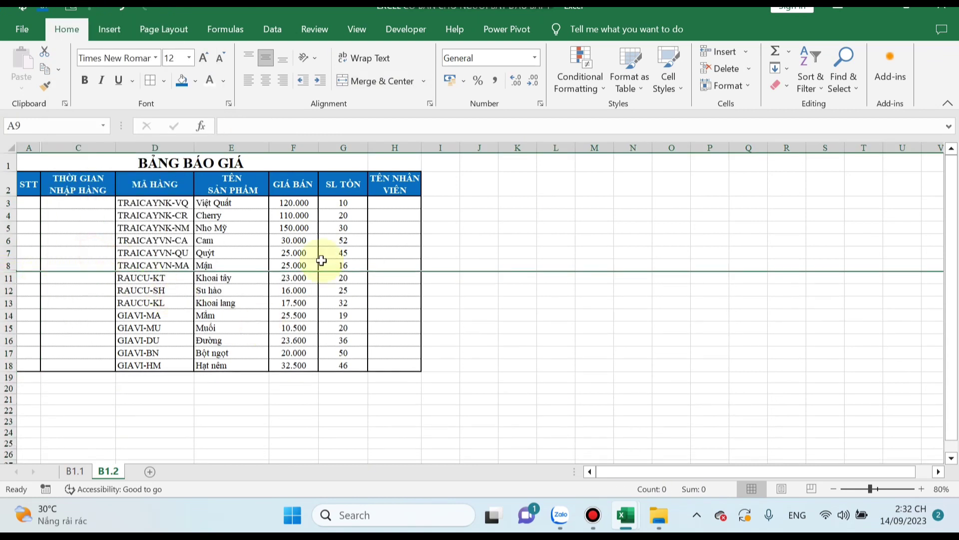
left_click(731, 354)
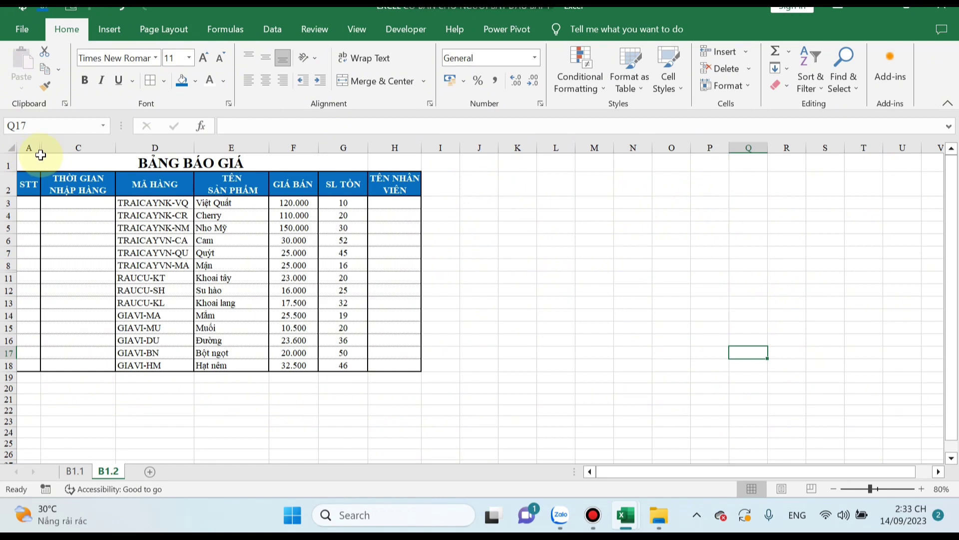
double_click(42, 149)
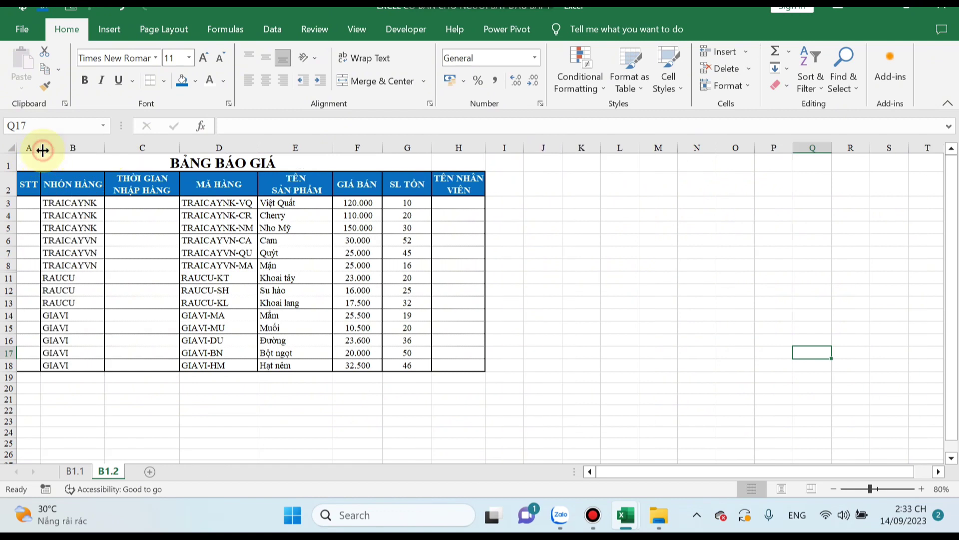
key("ctrl+z")
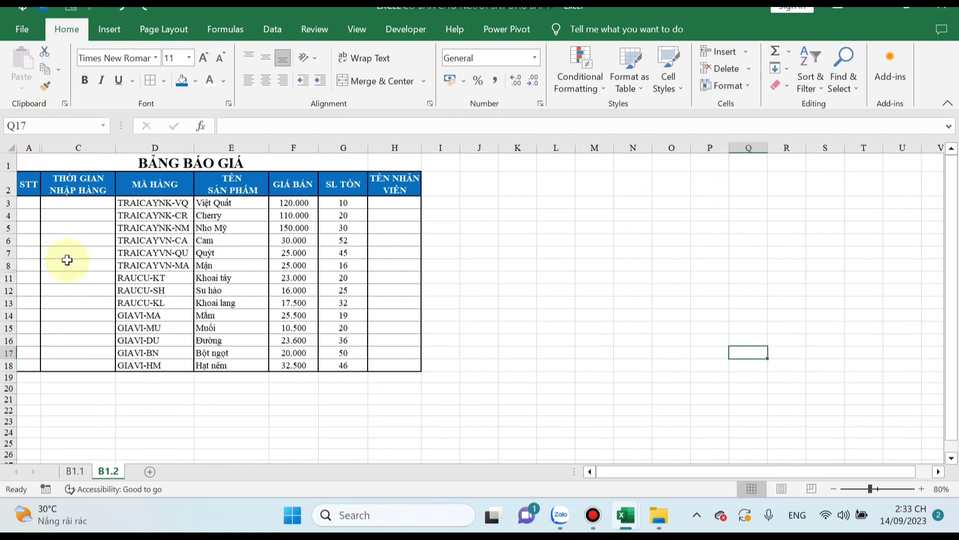
left_click_drag(27, 148, 78, 147)
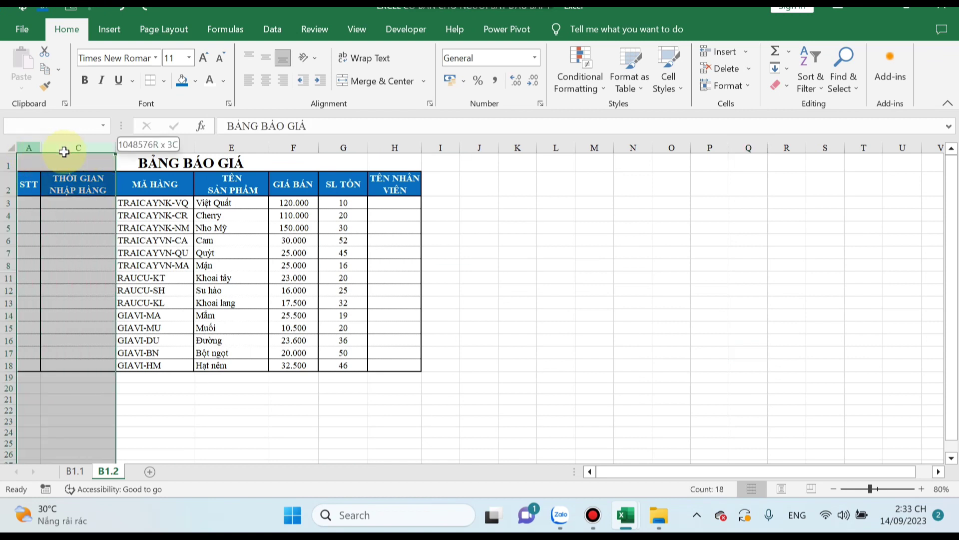
right_click(61, 275)
left_click(84, 259)
left_click(136, 342)
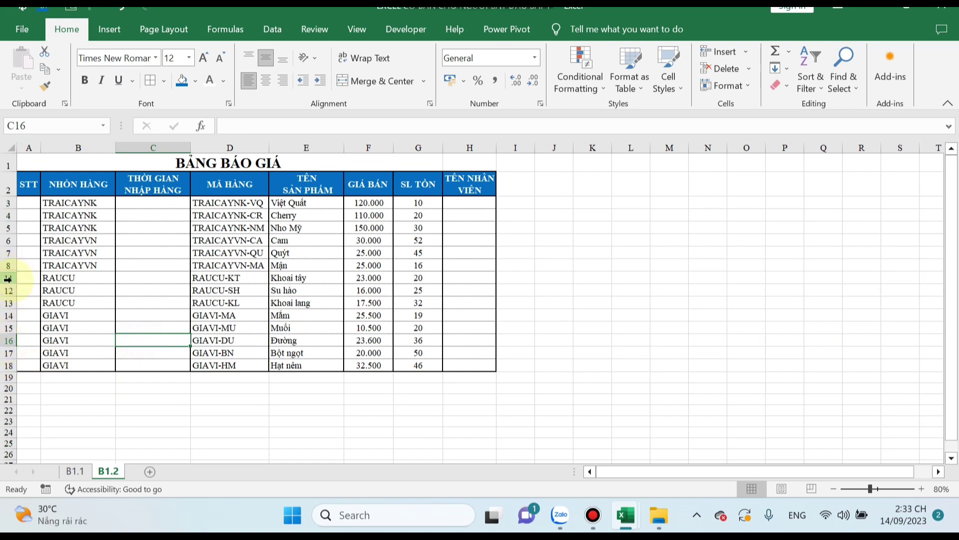
double_click(12, 271)
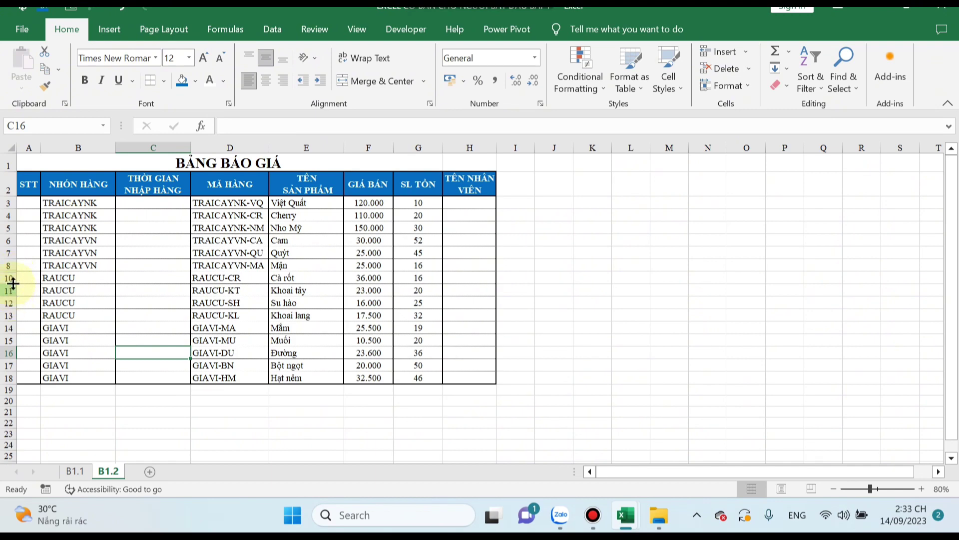
double_click(7, 272)
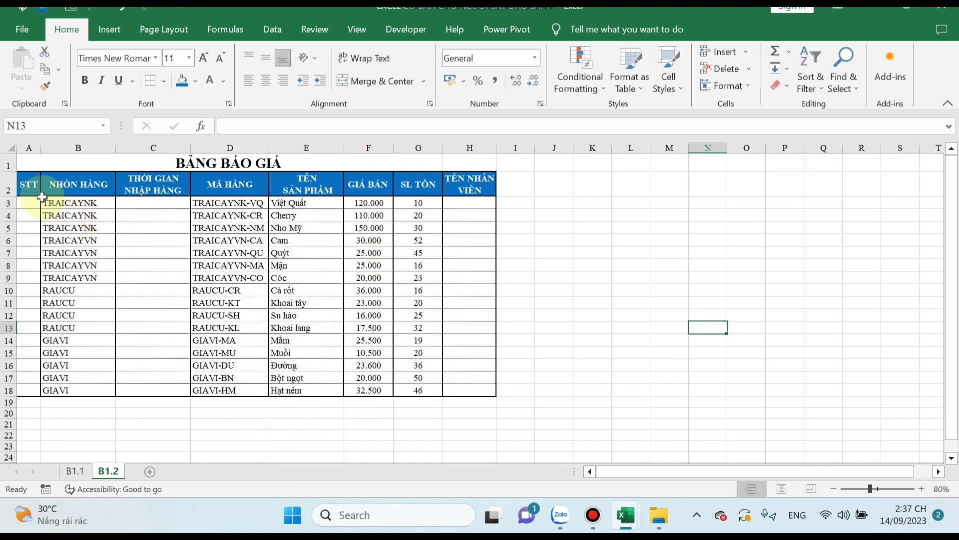
Copy data rows A3:H18 and paste them at A19 and again at A35.
left_click_drag(28, 206, 469, 388)
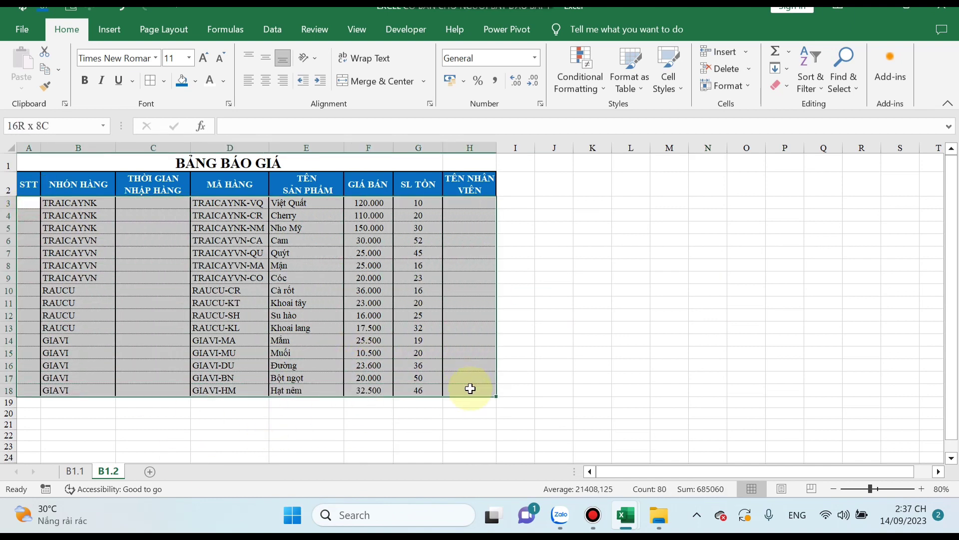
key("ctrl+c")
left_click(32, 403)
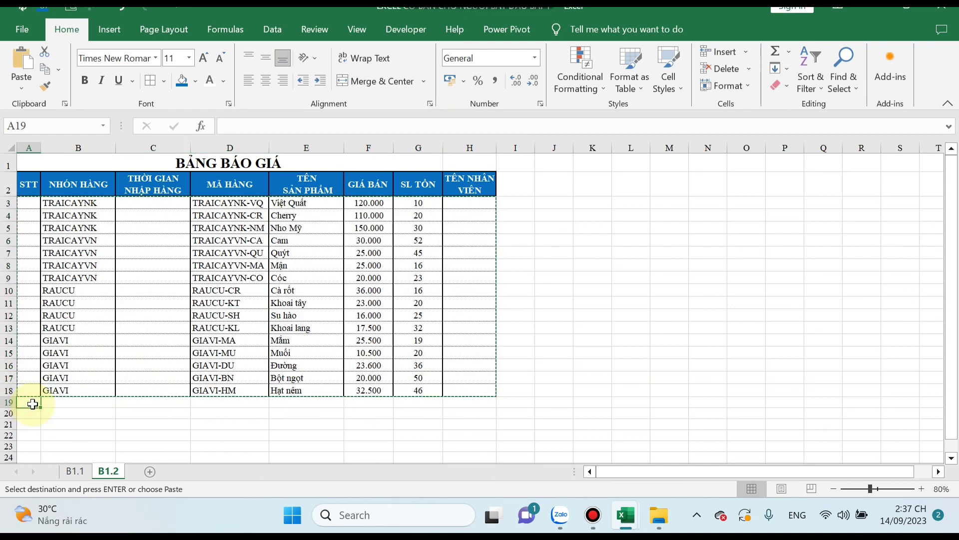
key("ctrl+v")
scroll(33, 403, "down", 4)
left_click(32, 436)
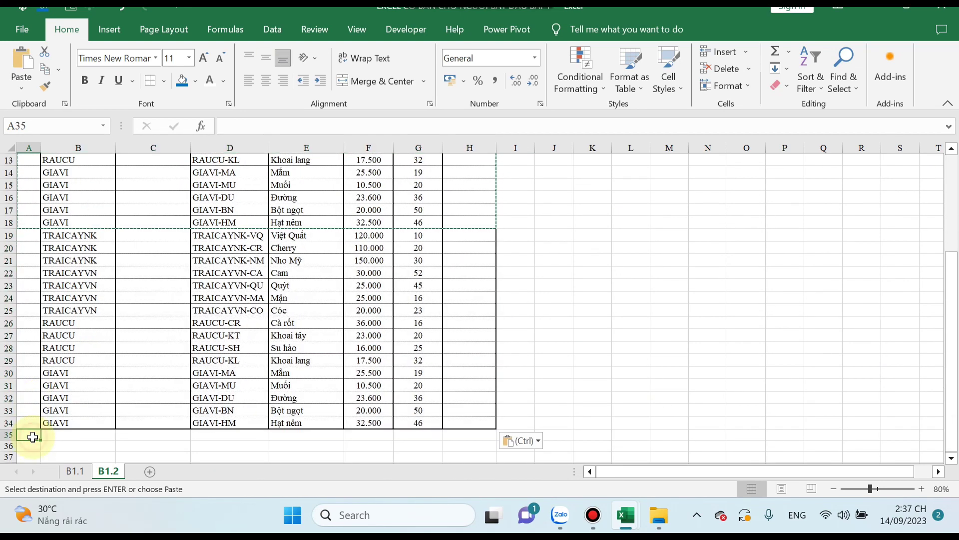
key("ctrl+v")
scroll(411, 343, "up", 4)
Open the price in cell F14 for editing and scroll through the sheet.
left_click(364, 340)
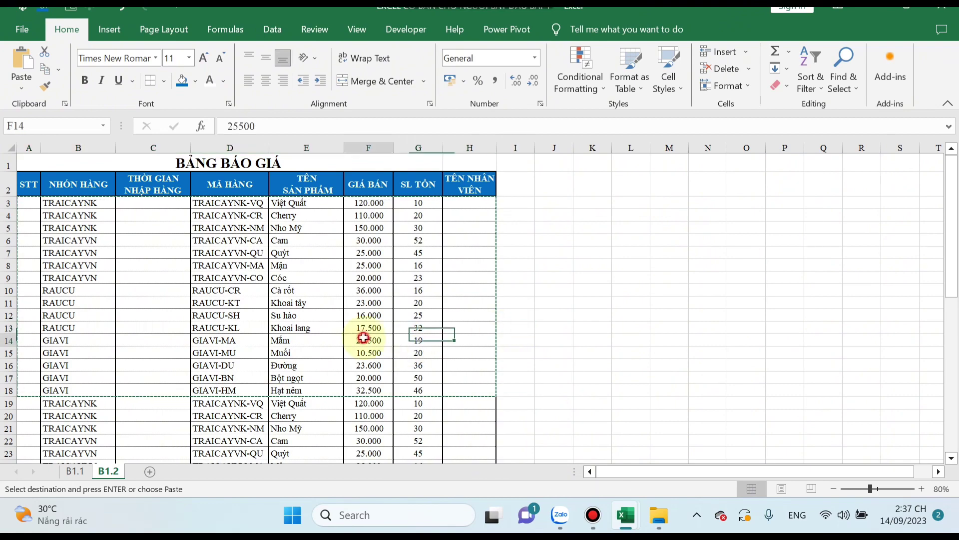
double_click(362, 340)
scroll(263, 373, "down", 5)
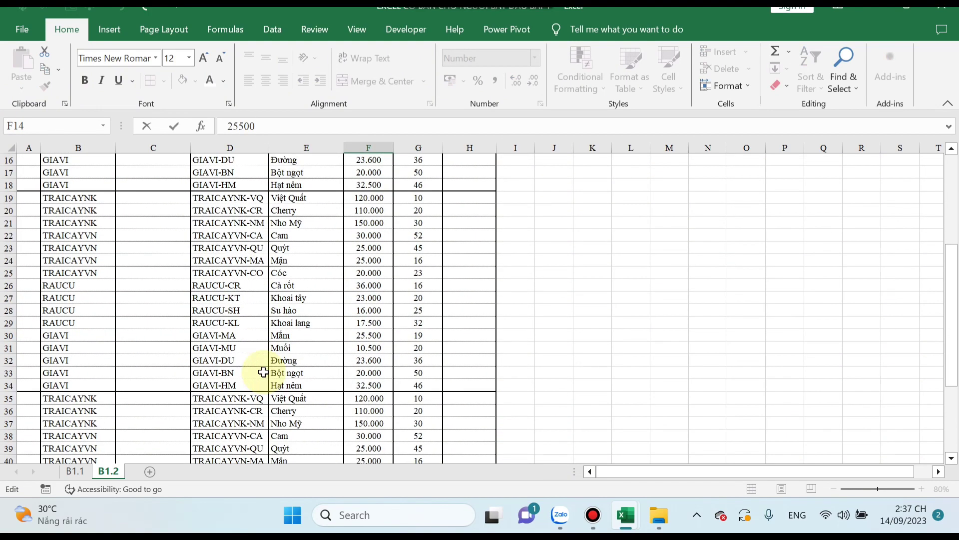
scroll(263, 372, "up", 5)
scroll(264, 372, "down", 3)
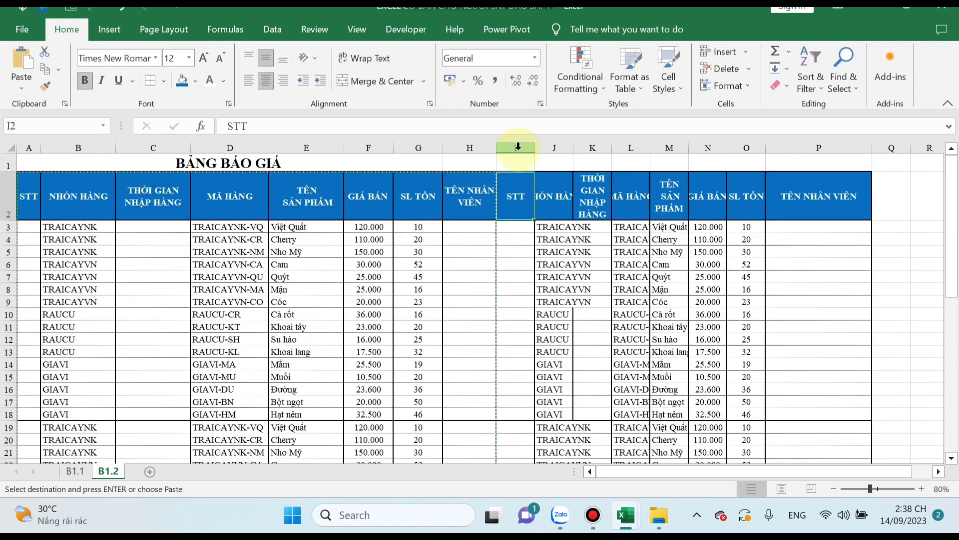
Select and widen columns I through P of the copied table.
left_click(552, 276)
left_click_drag(516, 148, 853, 148)
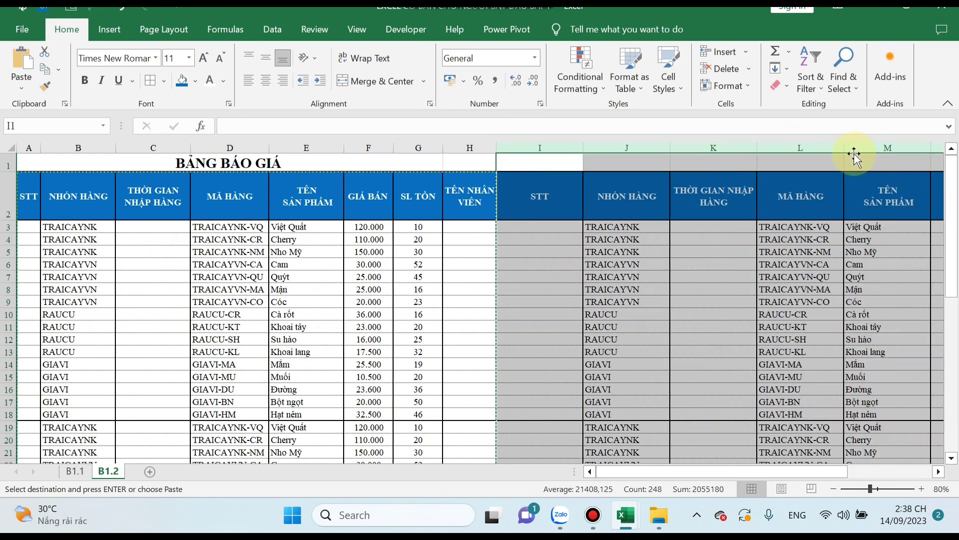
left_click(462, 377)
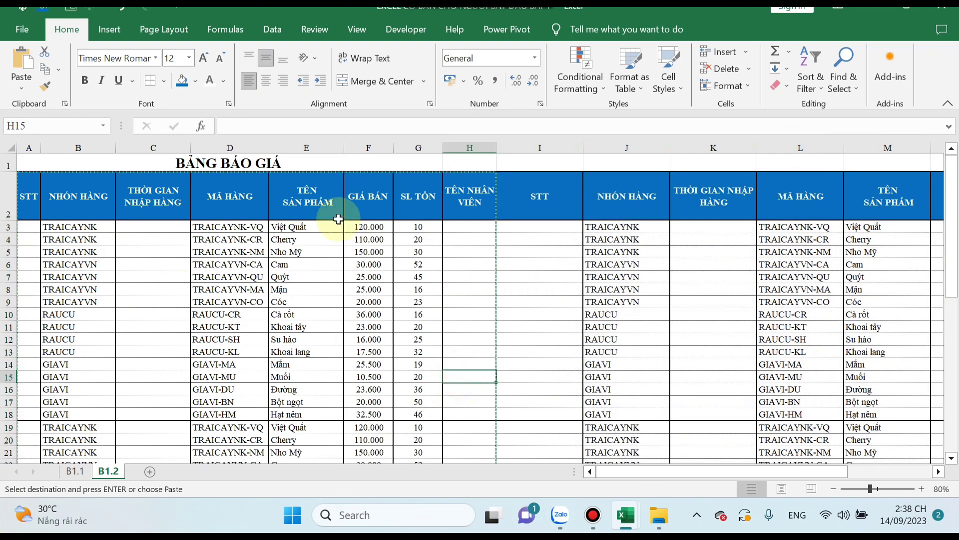
mouse_move(660, 477)
left_mouse_down()
mouse_move(780, 481)
mouse_move(444, 523)
left_mouse_up()
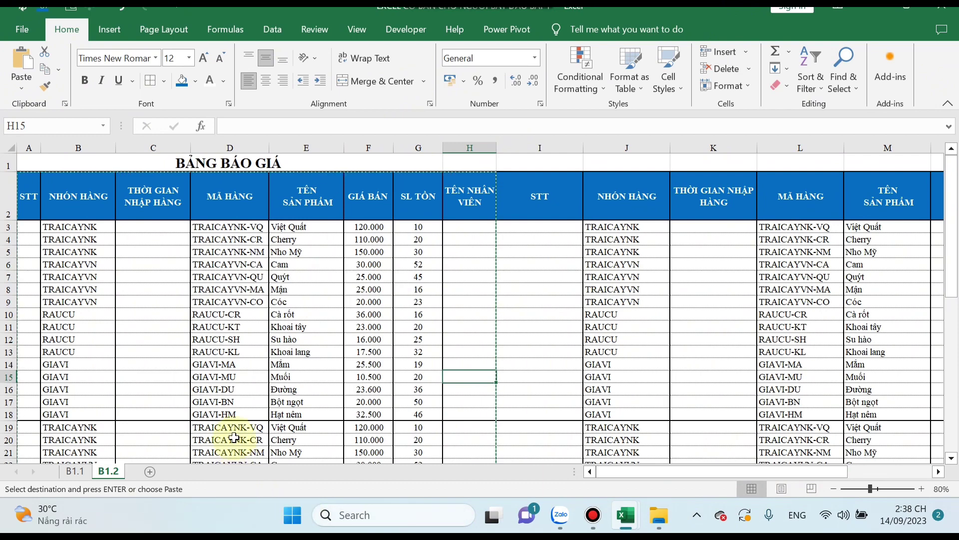
scroll(234, 438, "down", 3)
scroll(233, 430, "down", 2)
scroll(234, 429, "down", 1)
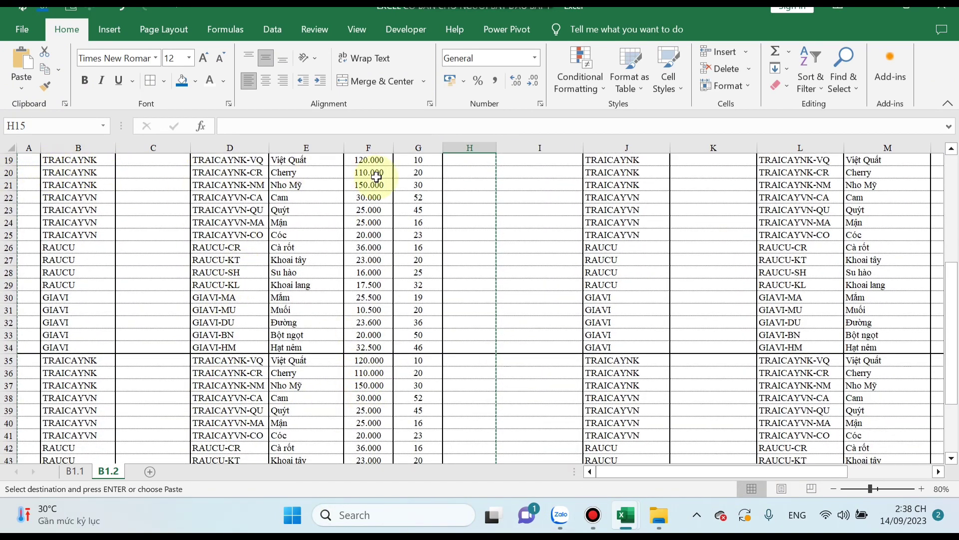
scroll(331, 231, "up", 6)
mouse_move(628, 477)
left_mouse_down()
mouse_move(727, 472)
mouse_move(656, 497)
mouse_move(512, 492)
left_mouse_up()
Select cell N11 and bring up the View > Freeze Panes choices.
left_click(744, 326)
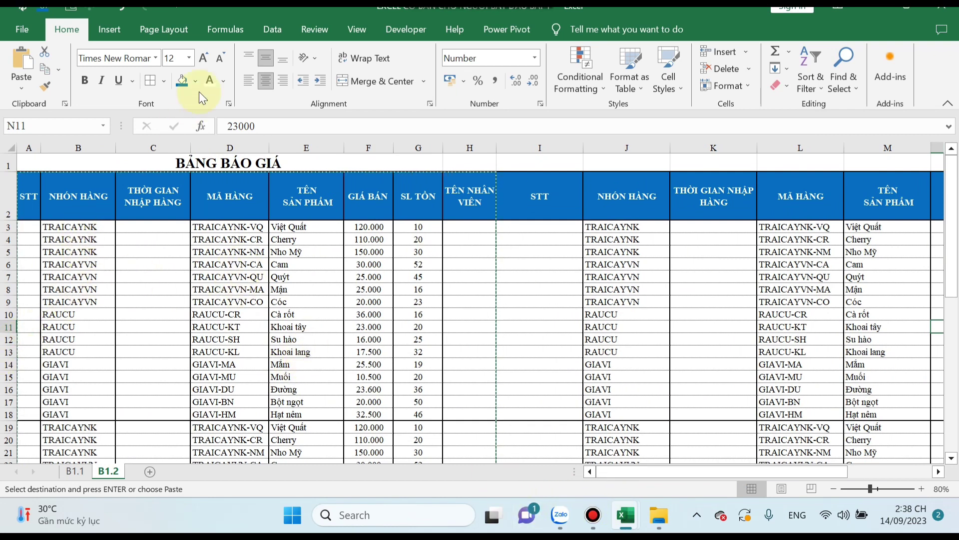
left_click(353, 27)
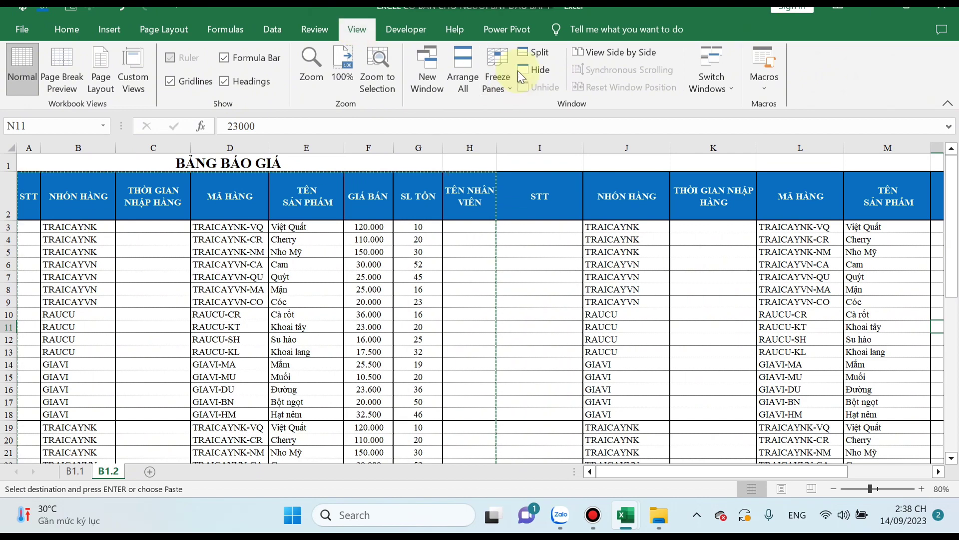
left_click(510, 87)
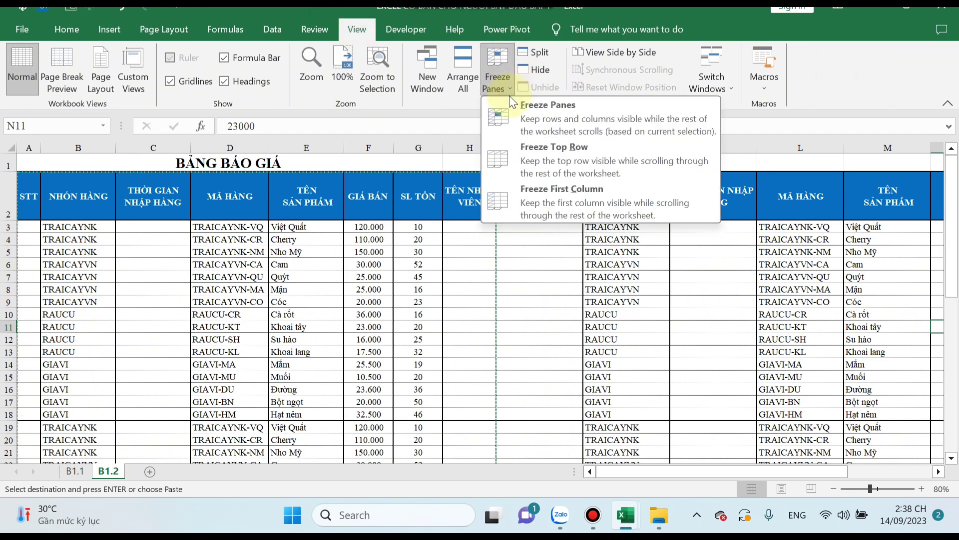
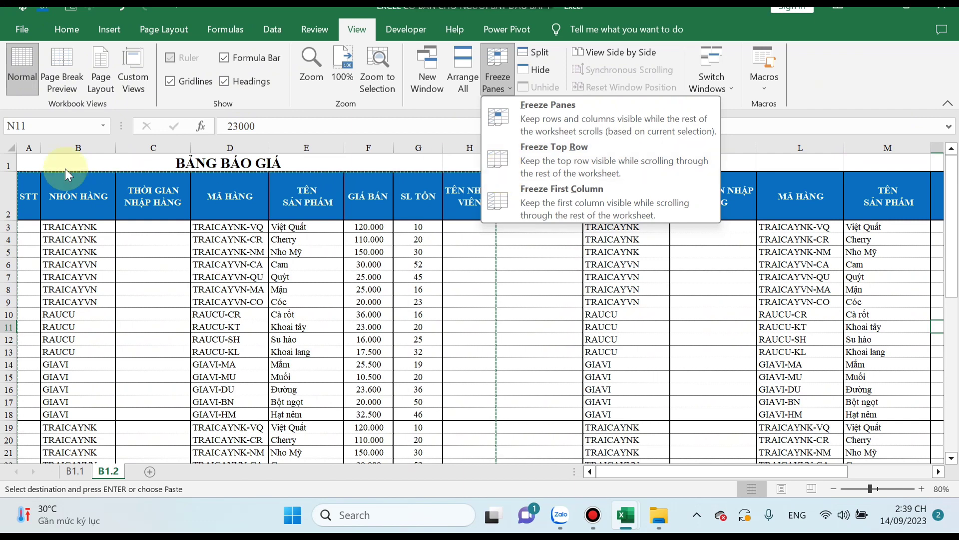
Freeze panes at the table's header row.
left_click(215, 161)
left_click(215, 161)
left_click(7, 203)
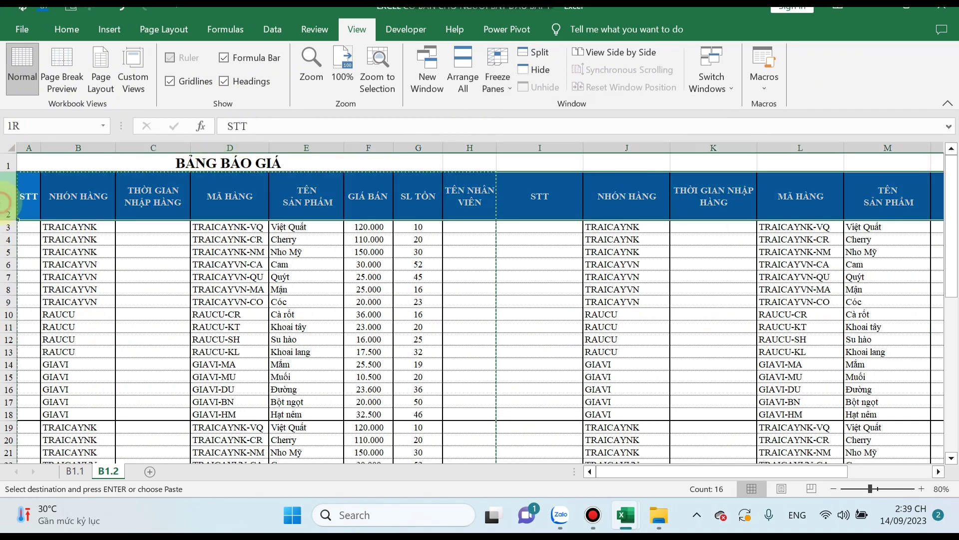
left_click(497, 75)
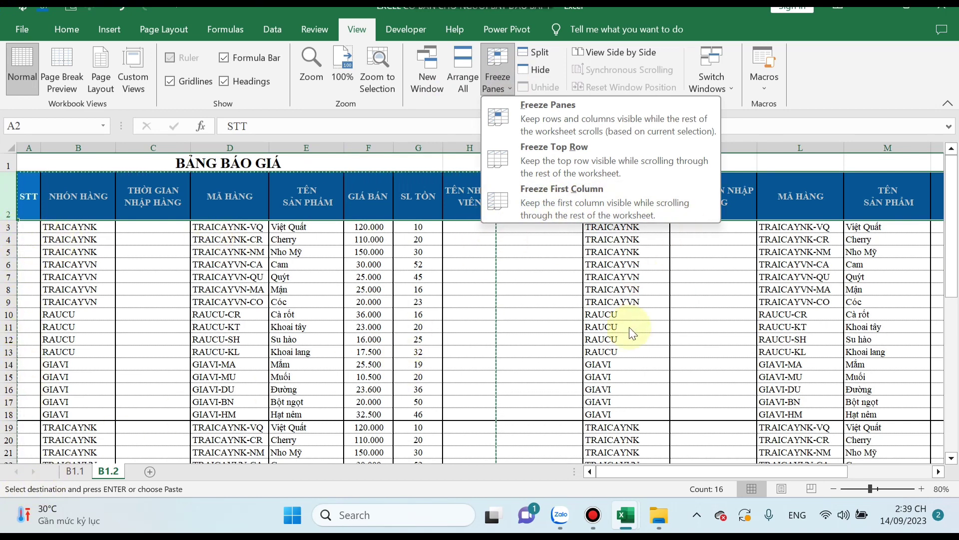
left_click(547, 114)
Re-freeze panes at cell F3 so the headers and the columns left of F3 stay fixed.
left_click(128, 227)
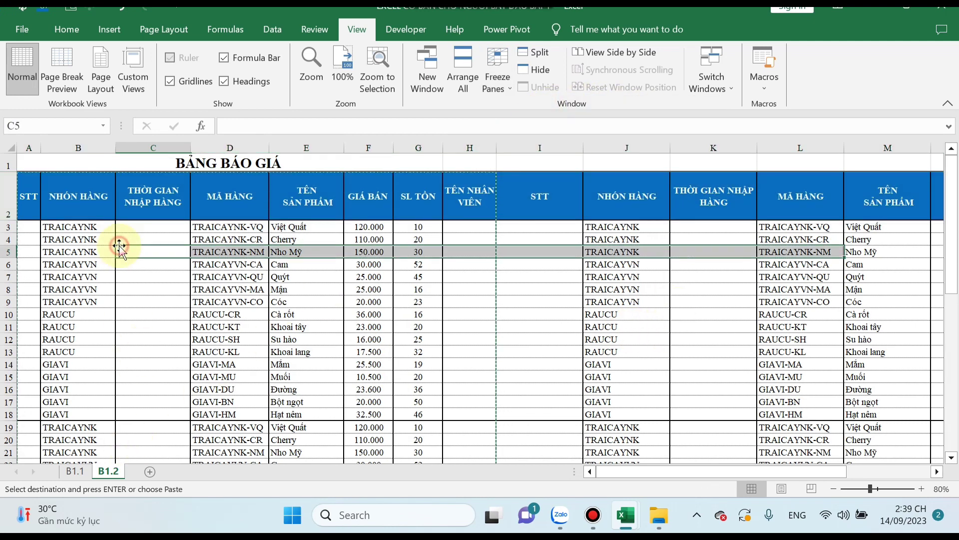
left_click(22, 195)
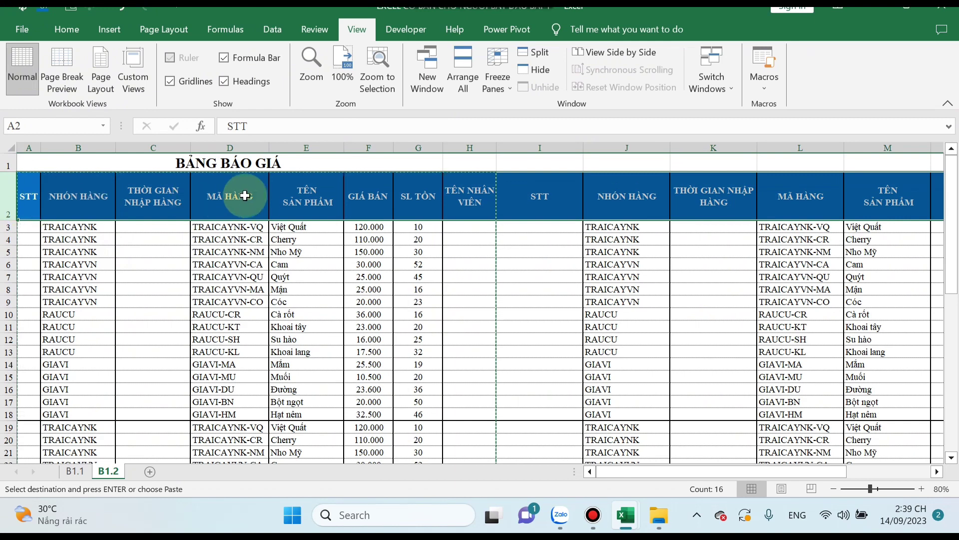
left_click(263, 200)
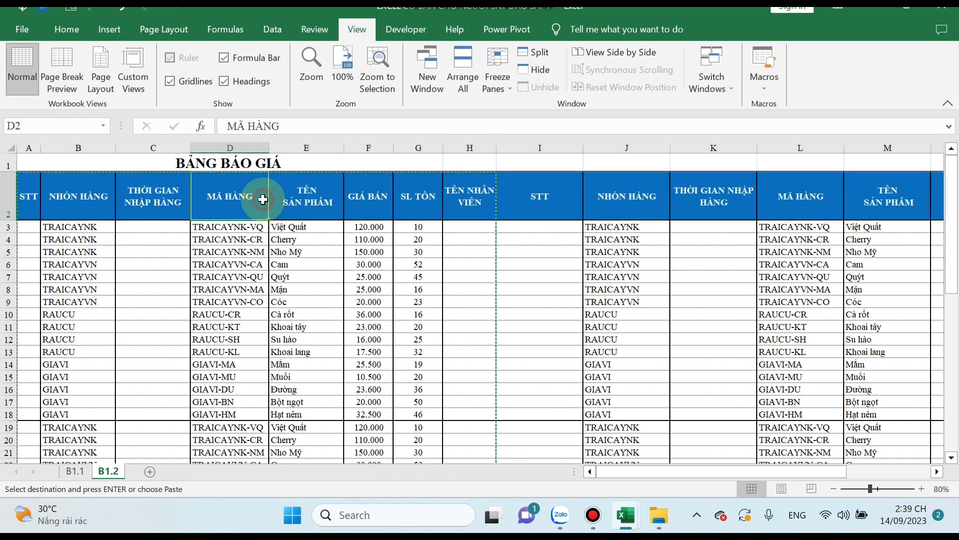
left_click(149, 226)
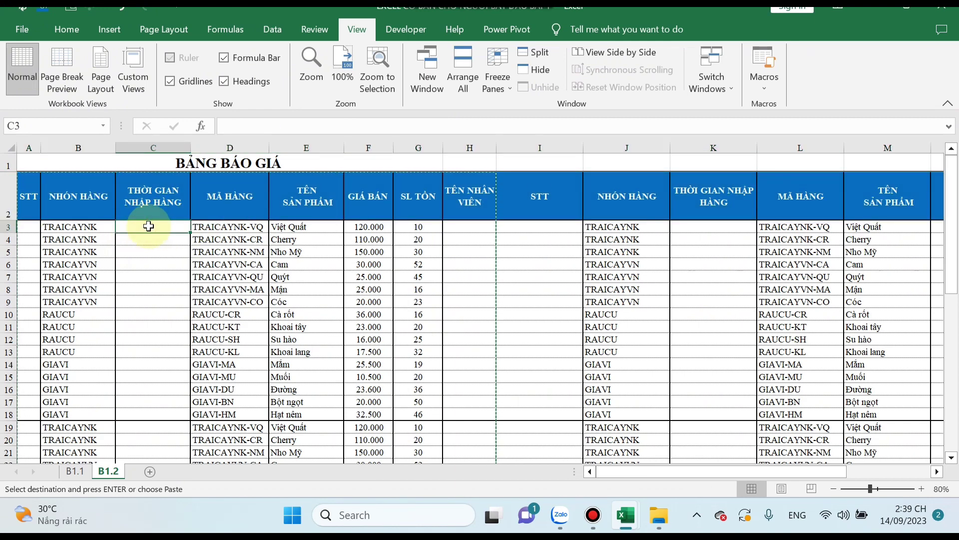
left_click(367, 226)
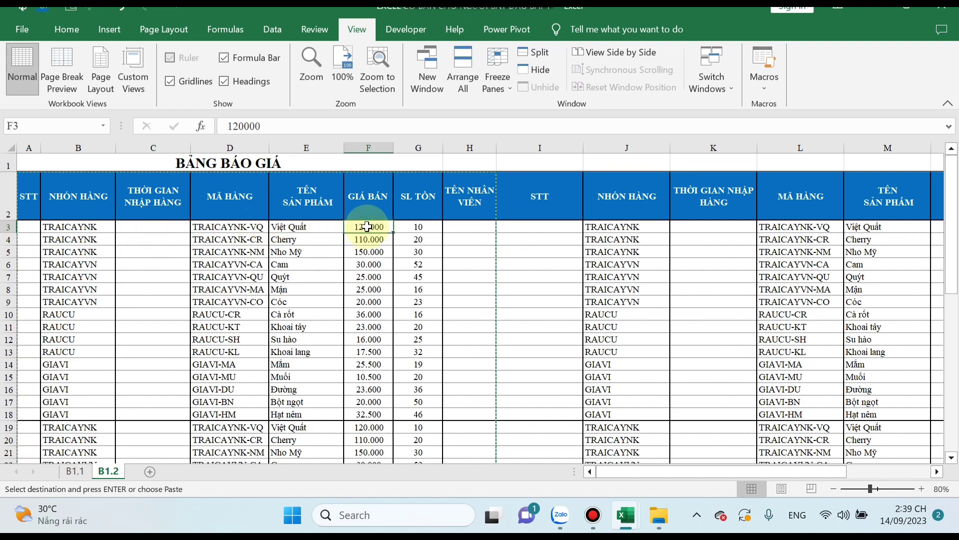
left_click(510, 80)
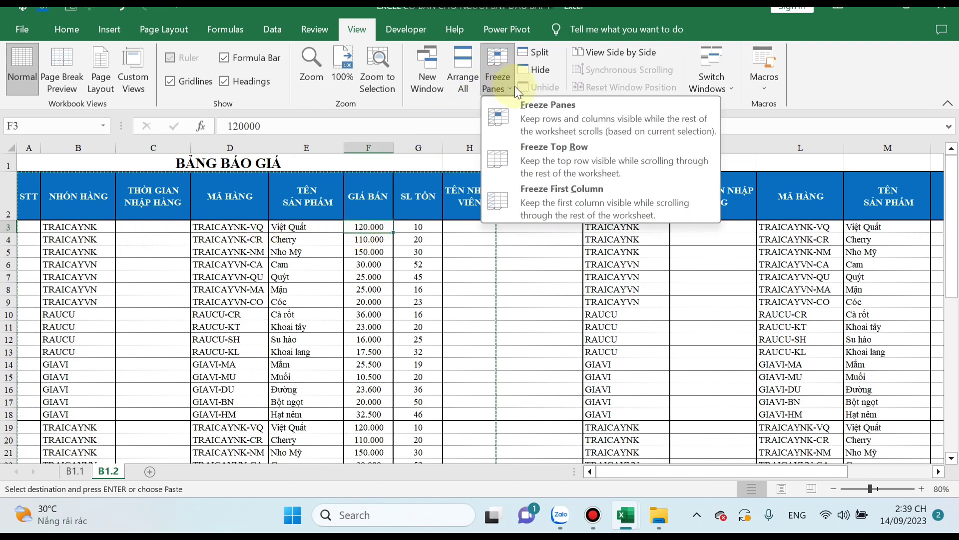
left_click(535, 126)
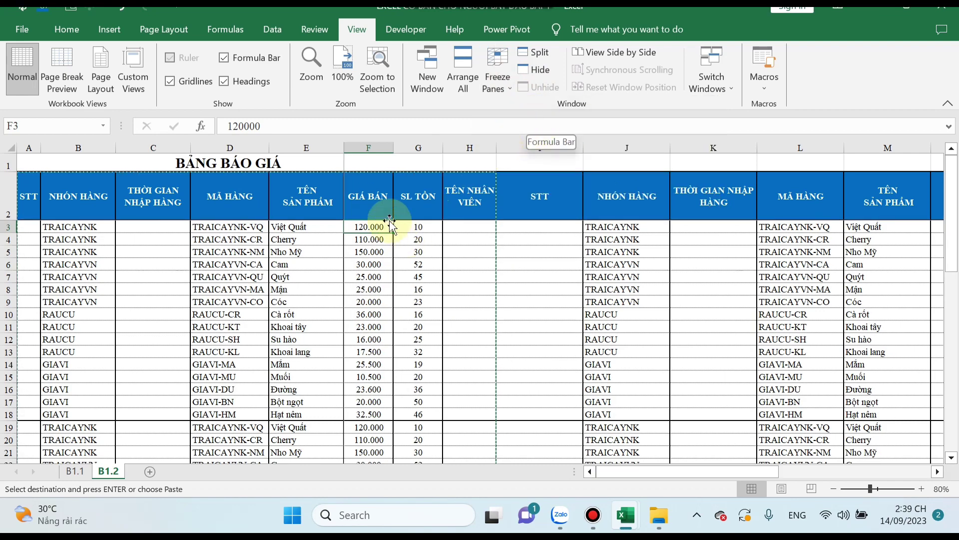
Scroll down to row 41 and move right along it to check the frozen columns.
scroll(368, 250, "down", 2)
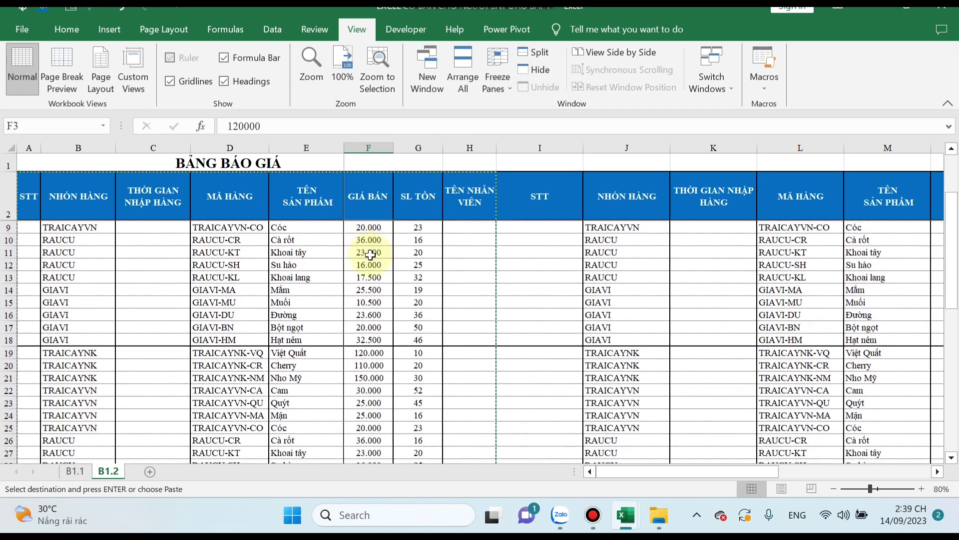
scroll(368, 275, "down", 4)
scroll(374, 300, "down", 1)
scroll(374, 300, "down", 4)
scroll(320, 250, "down", 1)
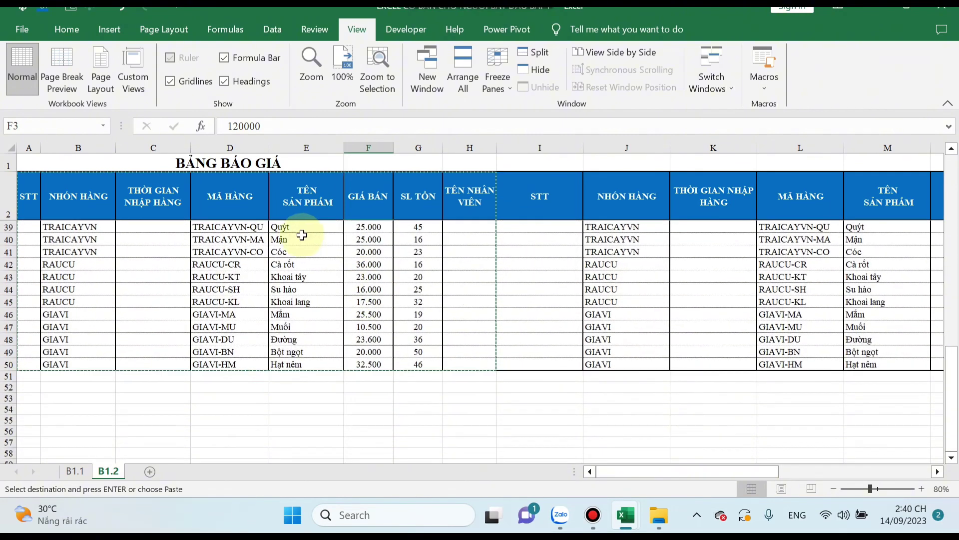
left_click(318, 253)
key("Right")
key("Right")
key("Right")
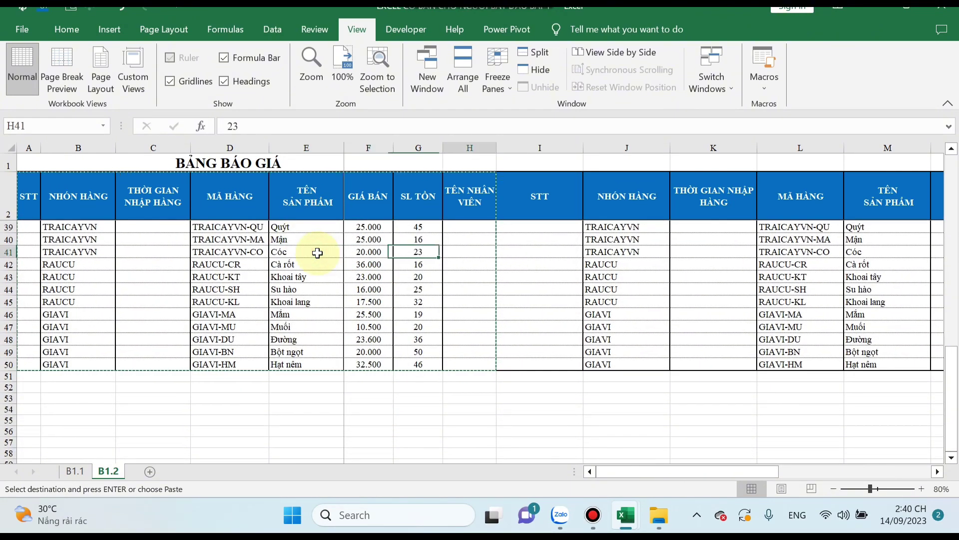
key("Right")
key("Right")
key("Right")
key("Right")
key("Right")
key("Right")
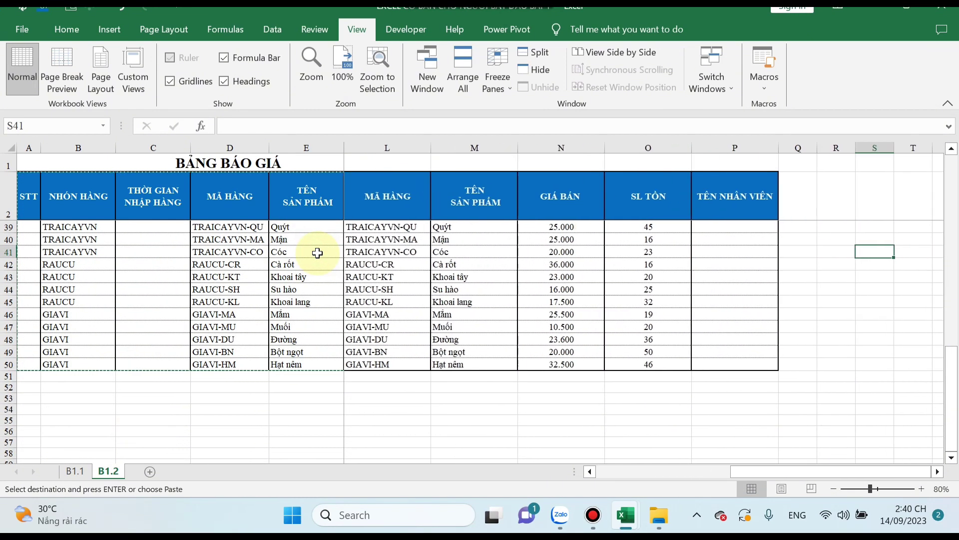
key("Right")
key("Right")
key("Right")
key("Right")
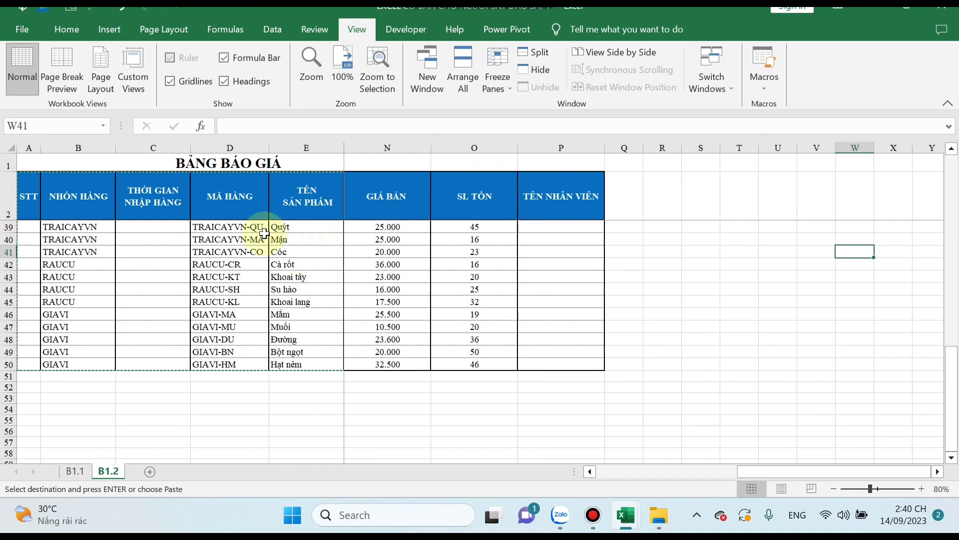
Unfreeze all rows and columns.
left_click(396, 225)
left_click(449, 210)
left_click(561, 227)
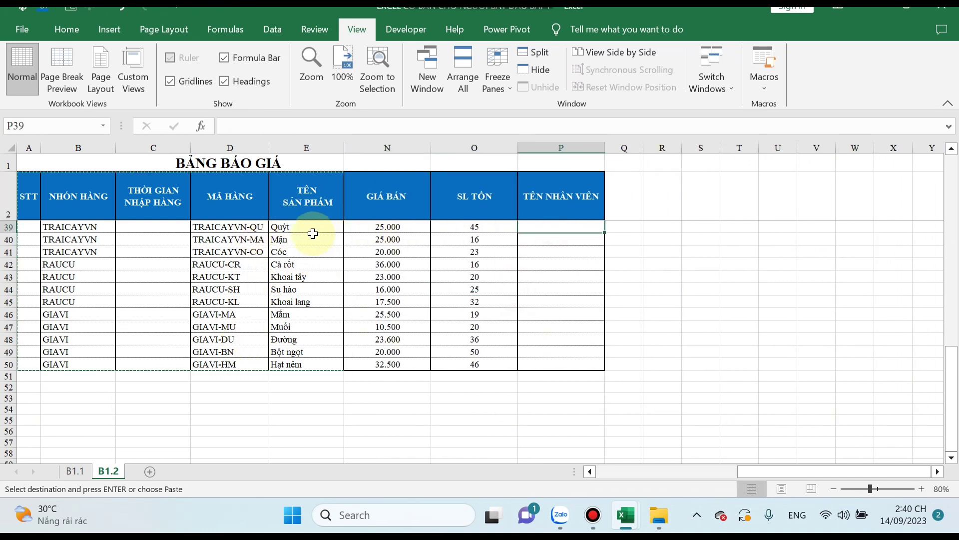
left_click(268, 225)
left_click_drag(817, 471, 616, 499)
scroll(393, 363, "up", 7)
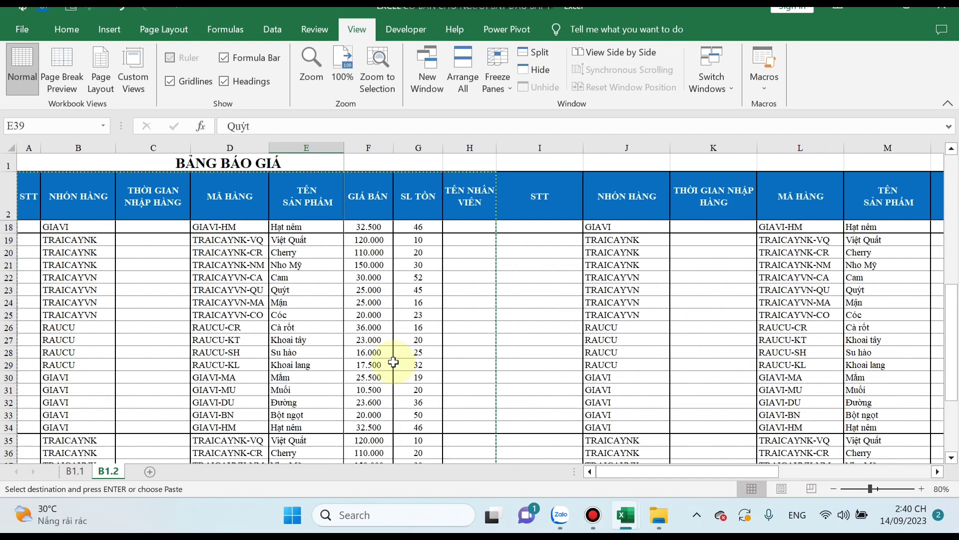
scroll(393, 362, "up", 5)
left_click(510, 81)
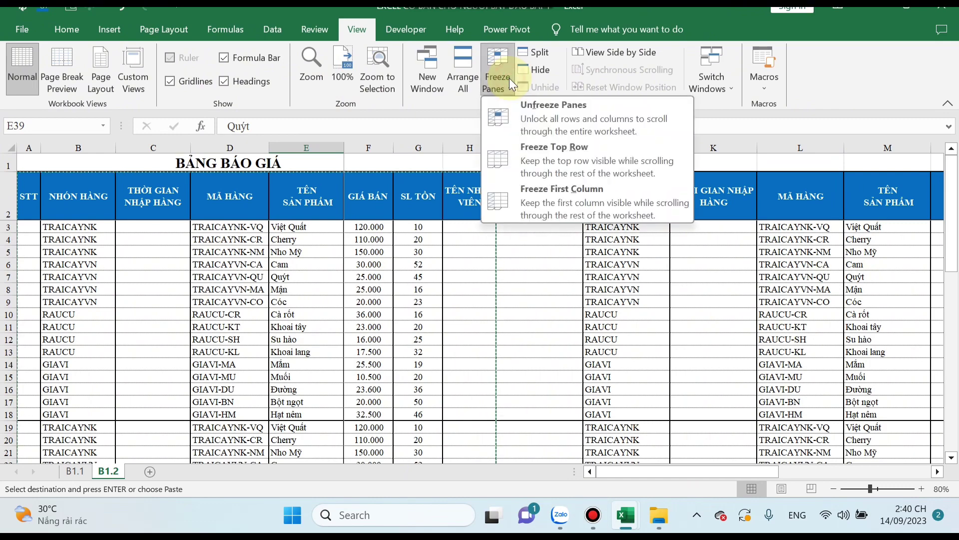
left_click(525, 108)
Clear the prices in F5:F9, then undo twice to restore them and the pasted rows.
scroll(382, 297, "down", 3)
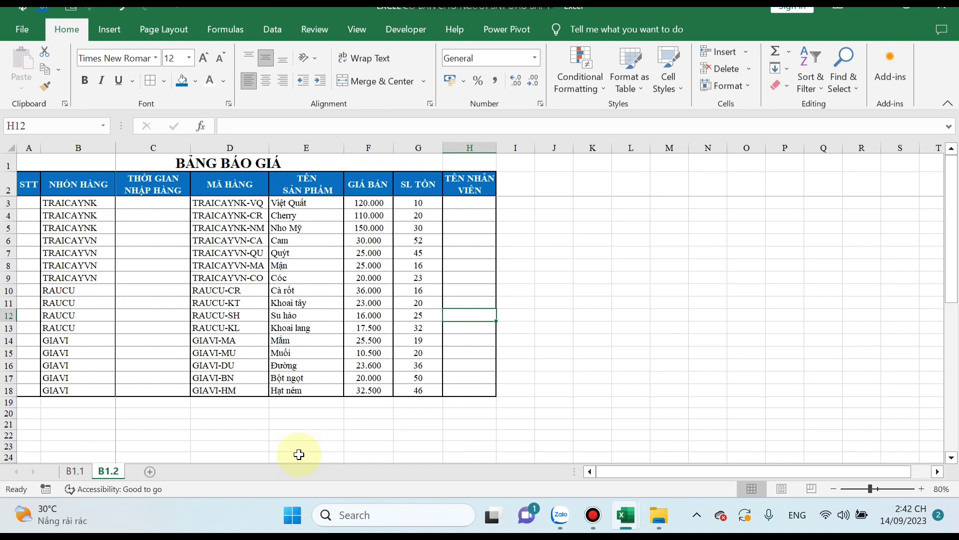
left_click_drag(368, 227, 369, 276)
key("Delete")
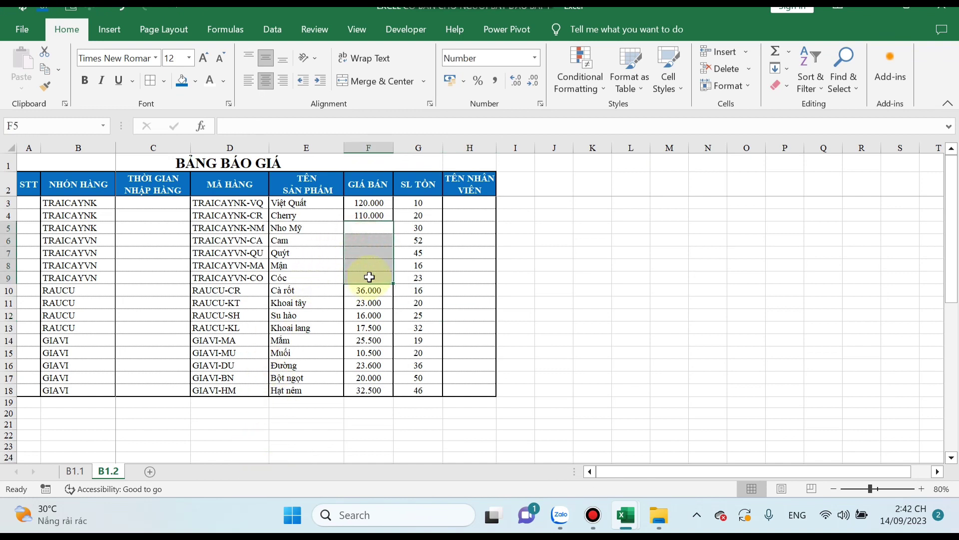
left_click(754, 253)
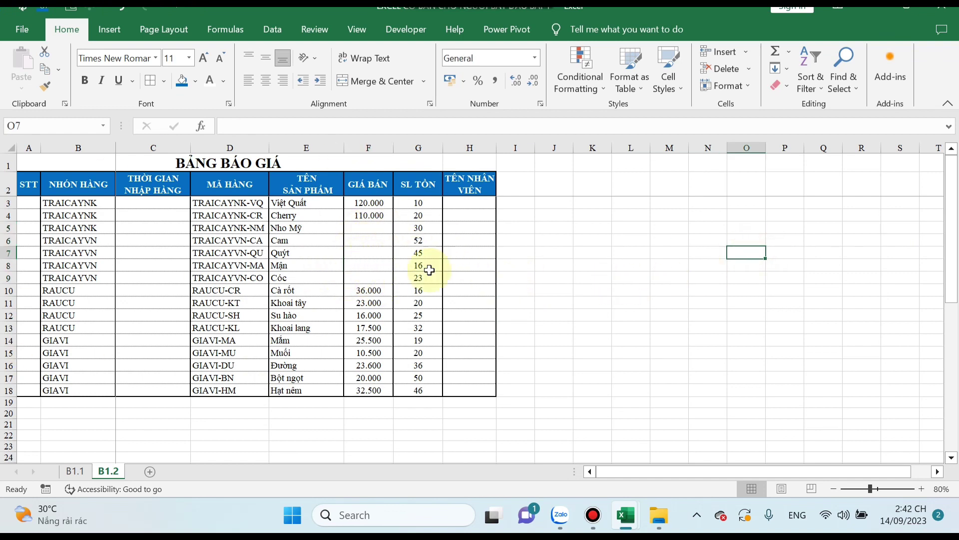
left_click(121, 10)
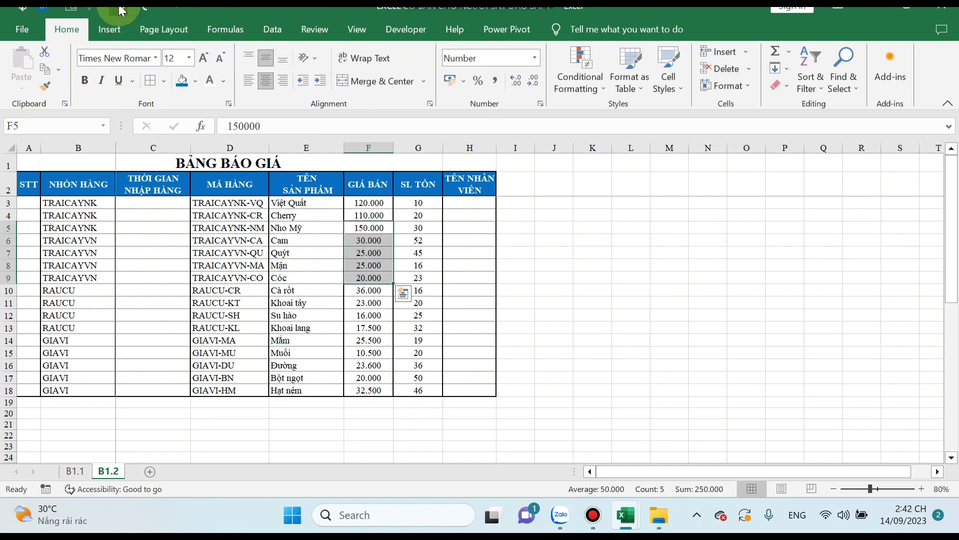
left_click(121, 10)
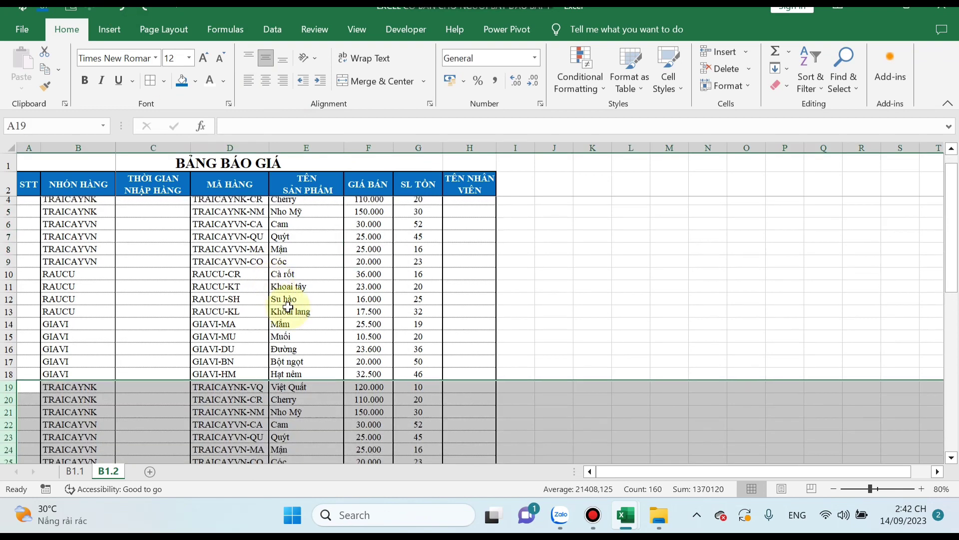
Remove the extra pasted rows below row 18, then undo the removal.
scroll(368, 257, "down", 7)
scroll(300, 300, "down", 4)
scroll(200, 370, "up", 6)
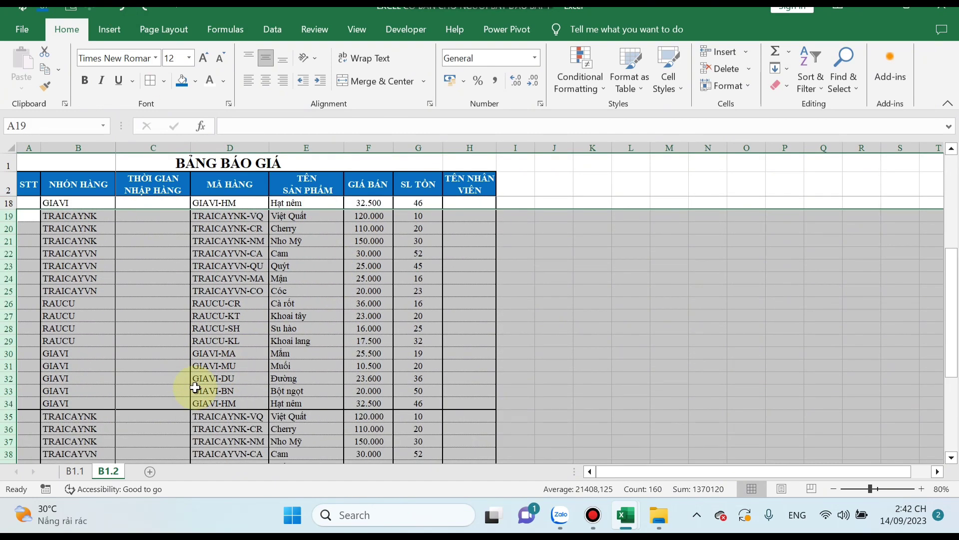
scroll(368, 363, "up", 2)
scroll(398, 276, "up", 3)
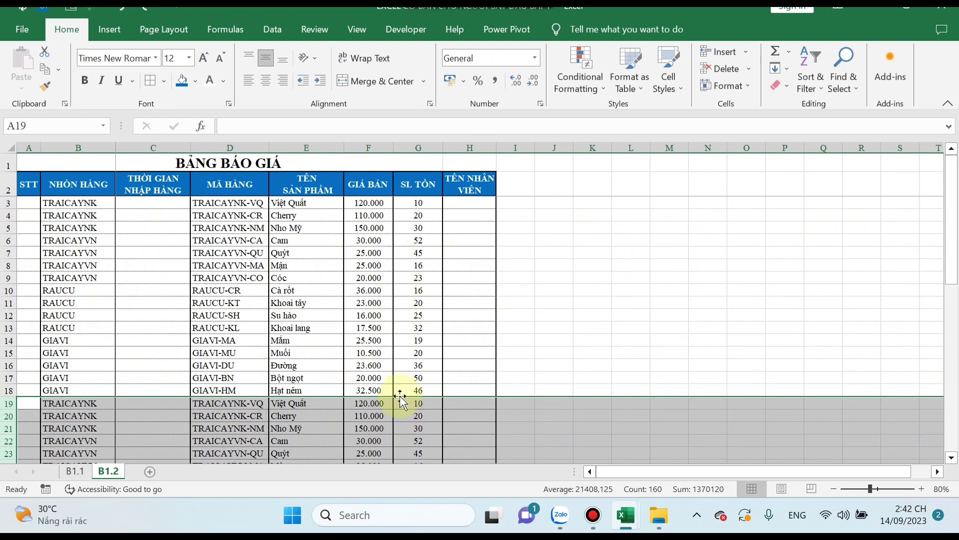
scroll(215, 349, "down", 2)
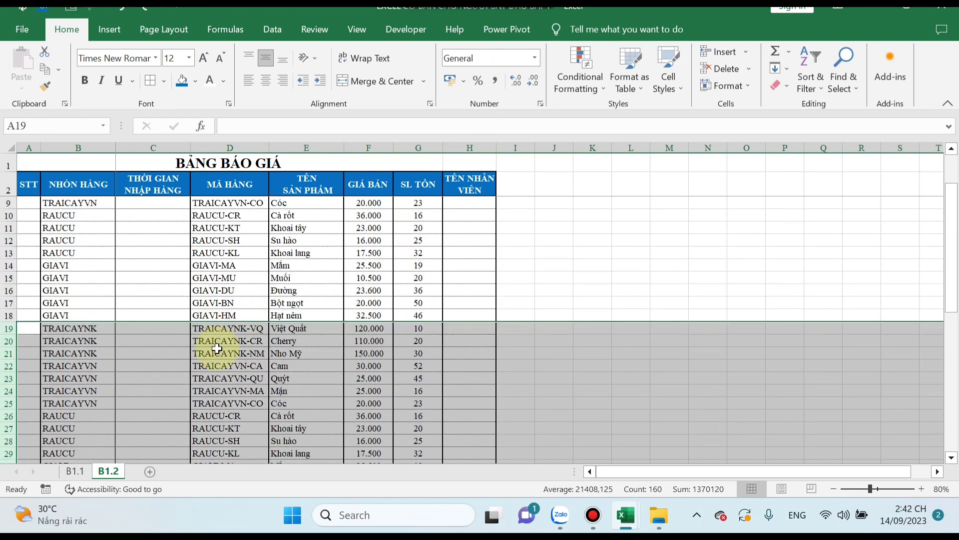
scroll(400, 374, "down", 2)
scroll(165, 295, "up", 2)
scroll(230, 325, "up", 2)
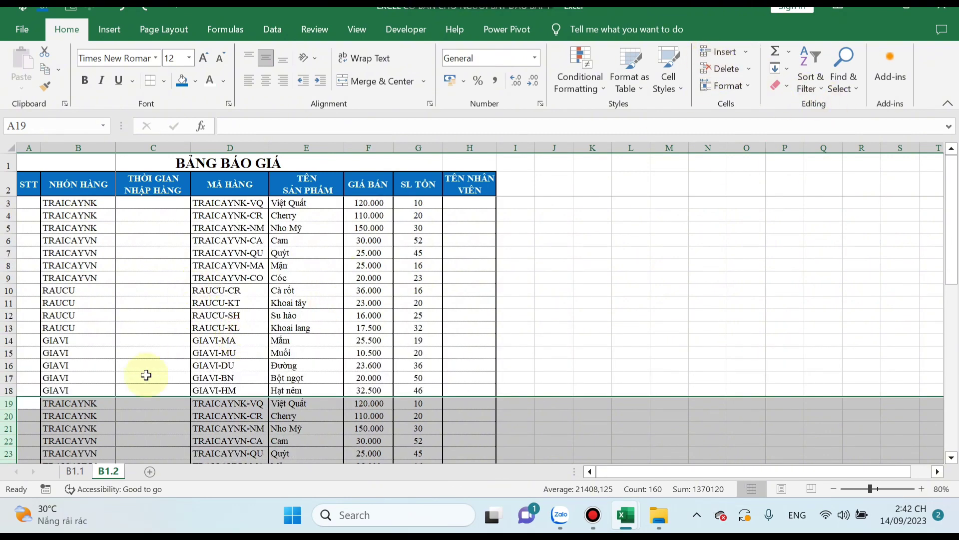
scroll(125, 385, "down", 2)
scroll(124, 385, "up", 2)
left_click(154, 8)
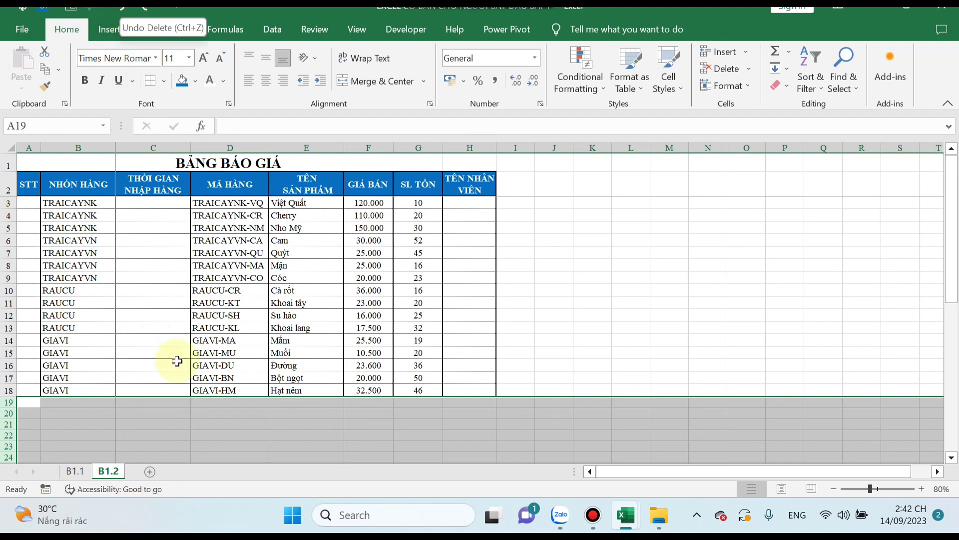
key("ctrl+z")
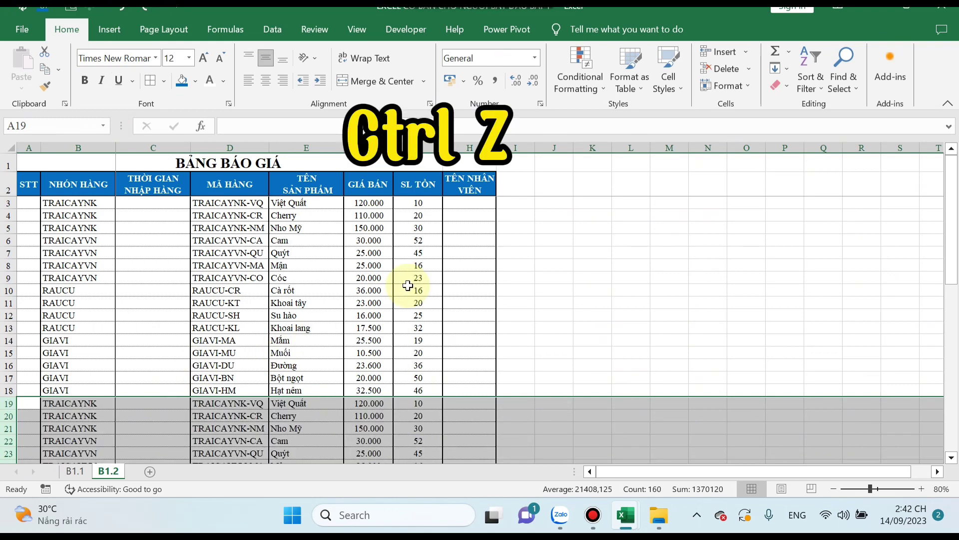
Redo the removal of the extra rows below row 18.
scroll(175, 429, "down", 3)
scroll(171, 429, "down", 2)
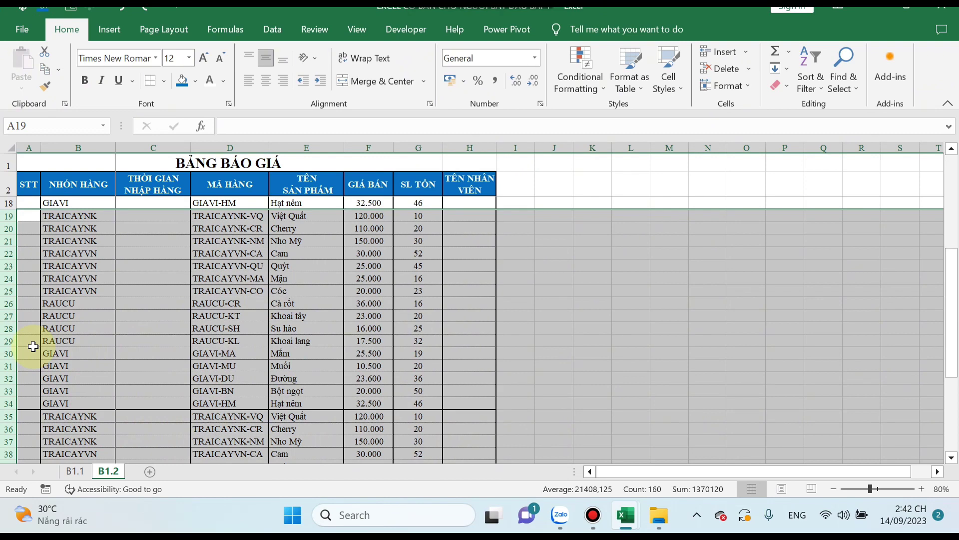
key("ctrl+y")
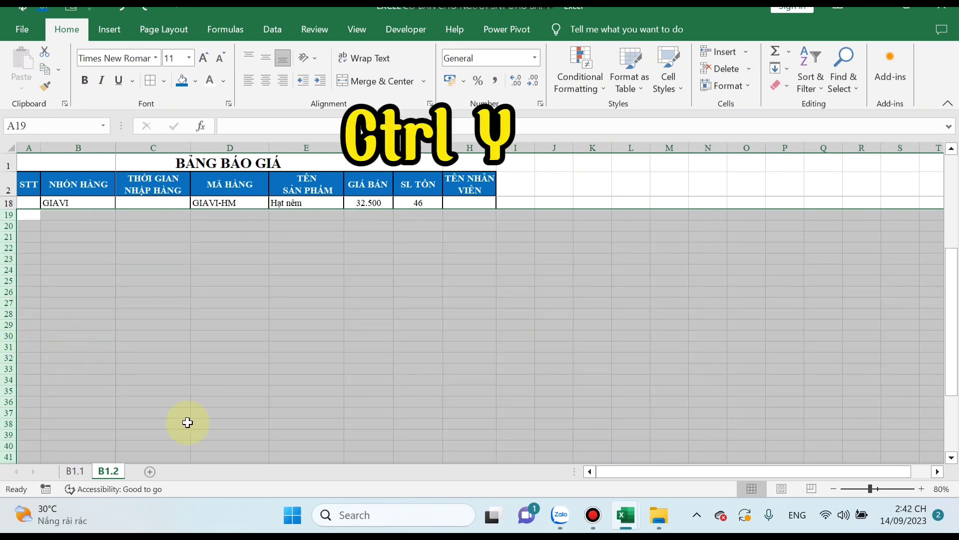
scroll(188, 422, "up", 5)
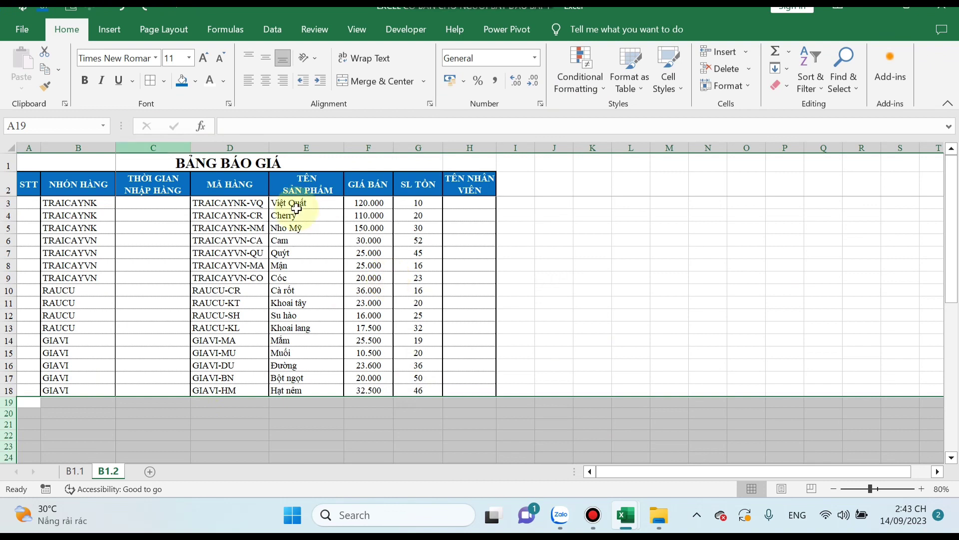
Add filter dropdowns to header row A2:H2 with Data > Filter.
left_click(368, 314)
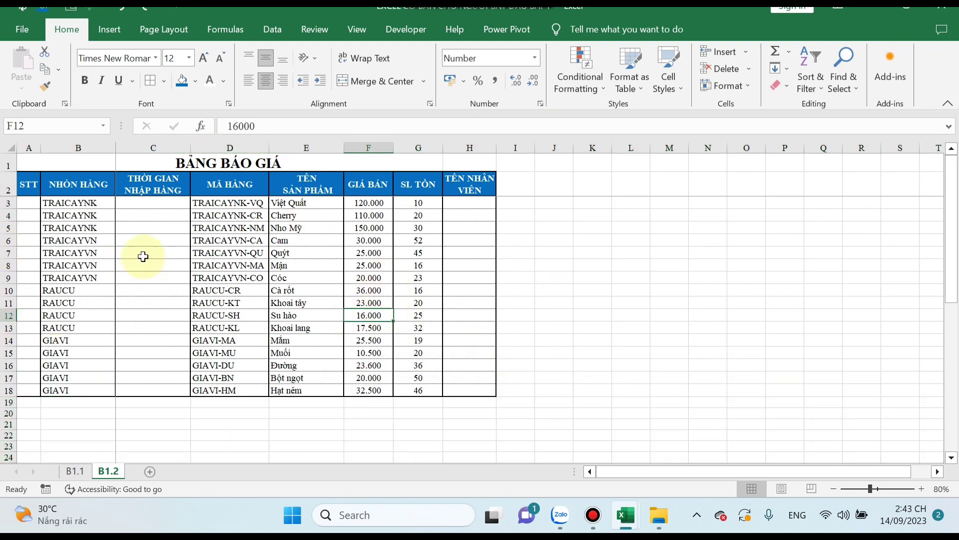
left_click(171, 241)
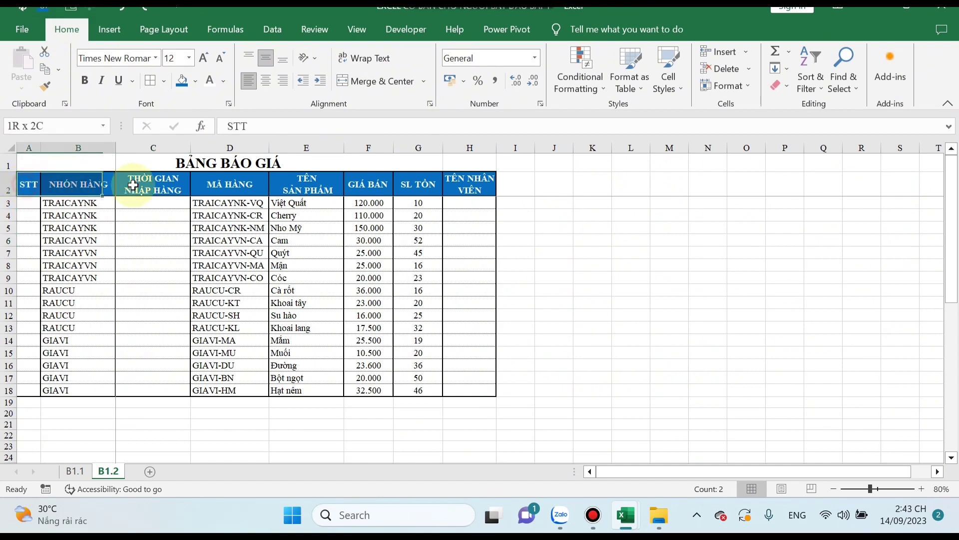
left_click_drag(22, 185, 469, 185)
left_click(274, 30)
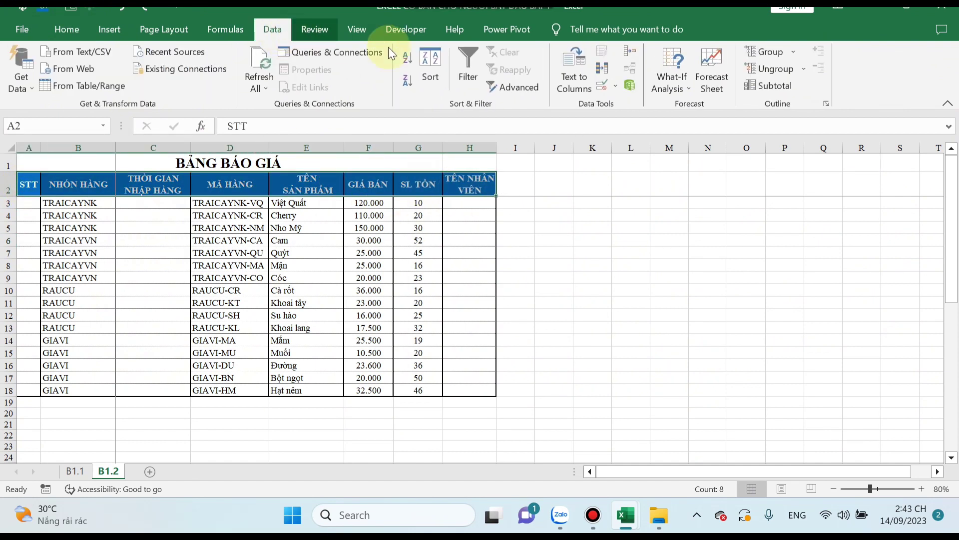
left_click(464, 52)
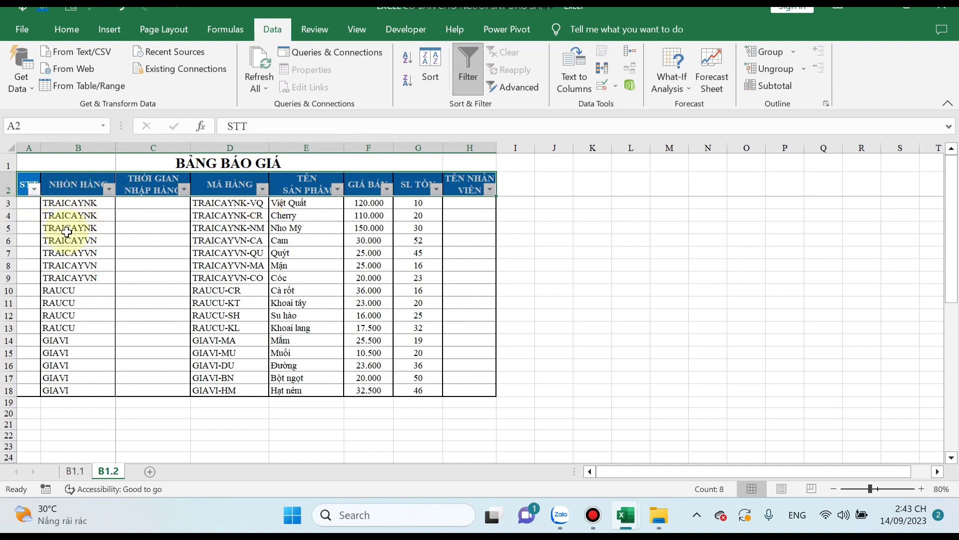
Inspect the NHÓN HÀNG and SL TỒN filter lists, closing both unchanged.
left_click(109, 189)
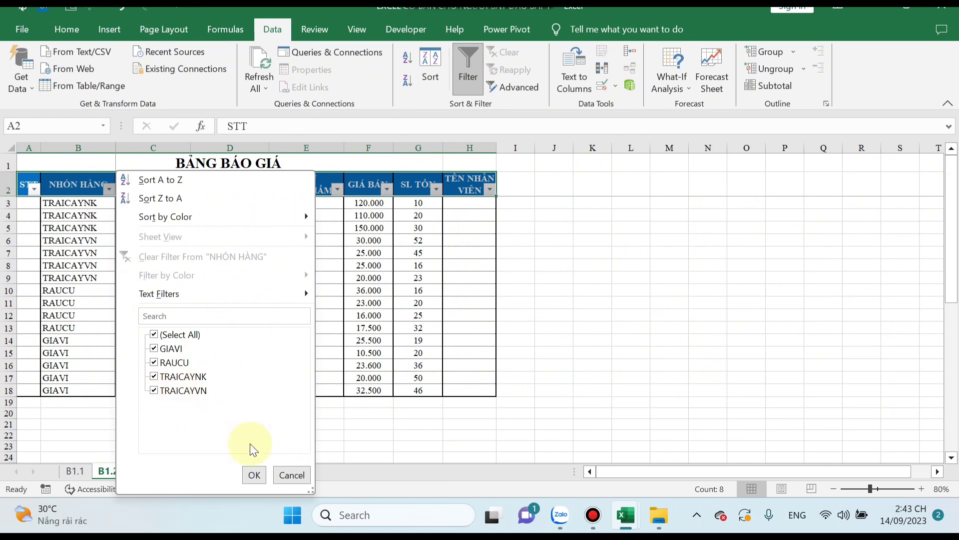
left_click(306, 494)
left_click(303, 480)
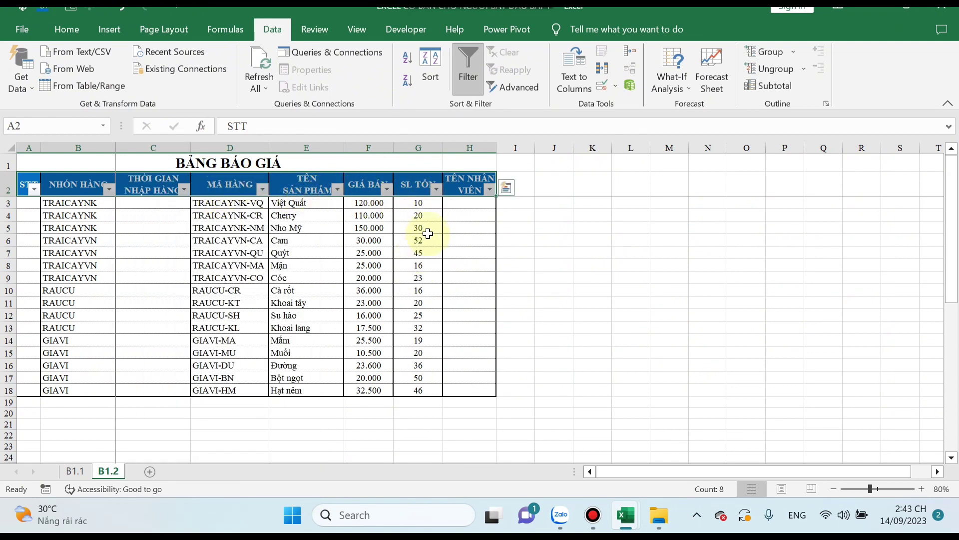
left_click(427, 352)
left_click(427, 216)
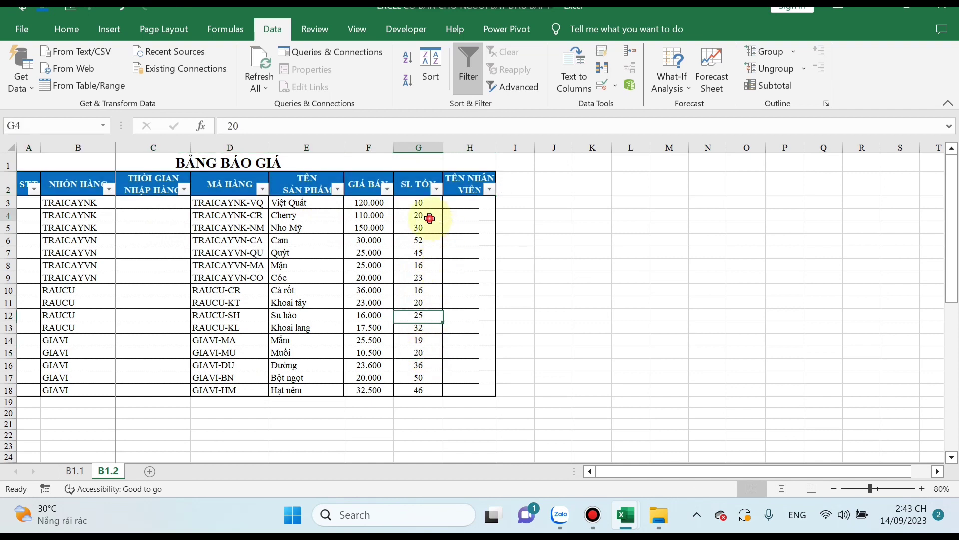
left_click(436, 189)
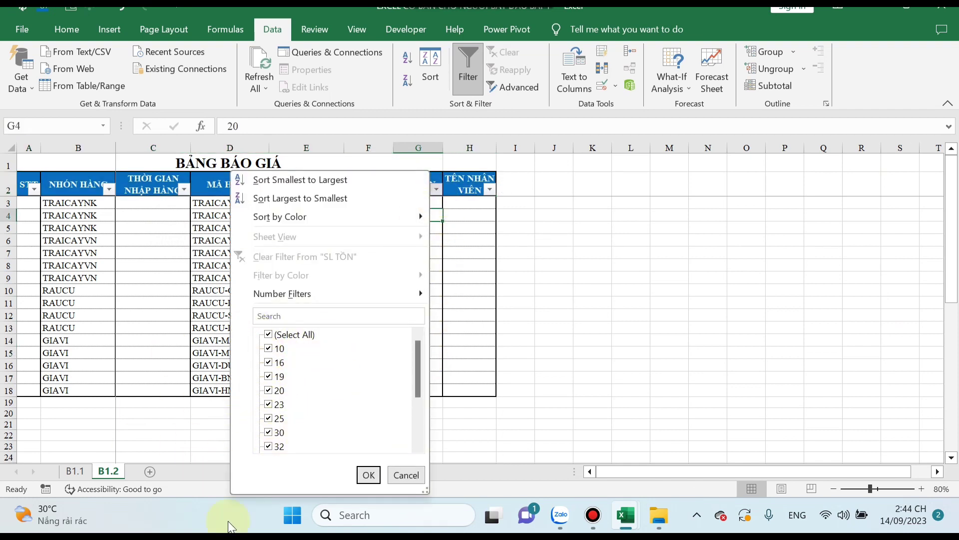
left_click(545, 308)
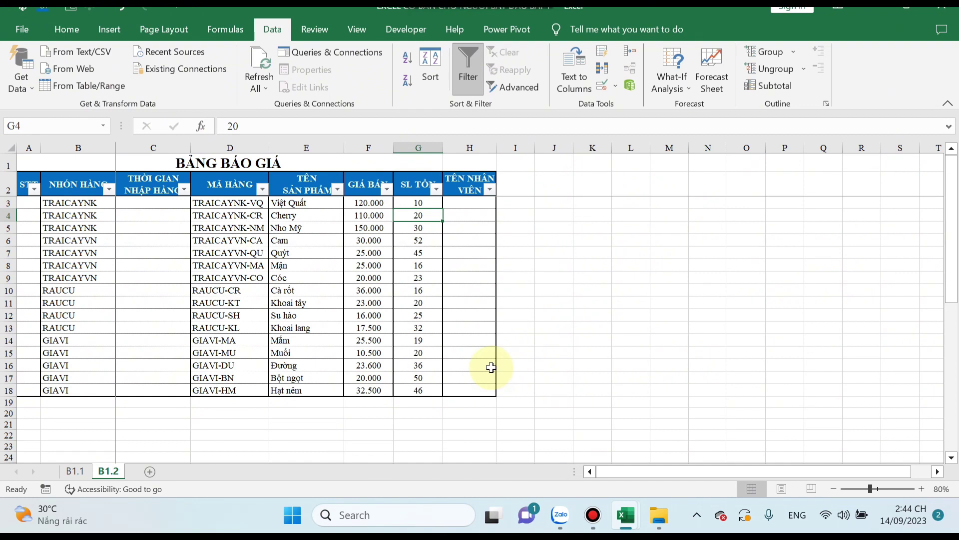
Filter the table to the RAUCU group, then to SL TỒN equal to 32.
left_click(109, 189)
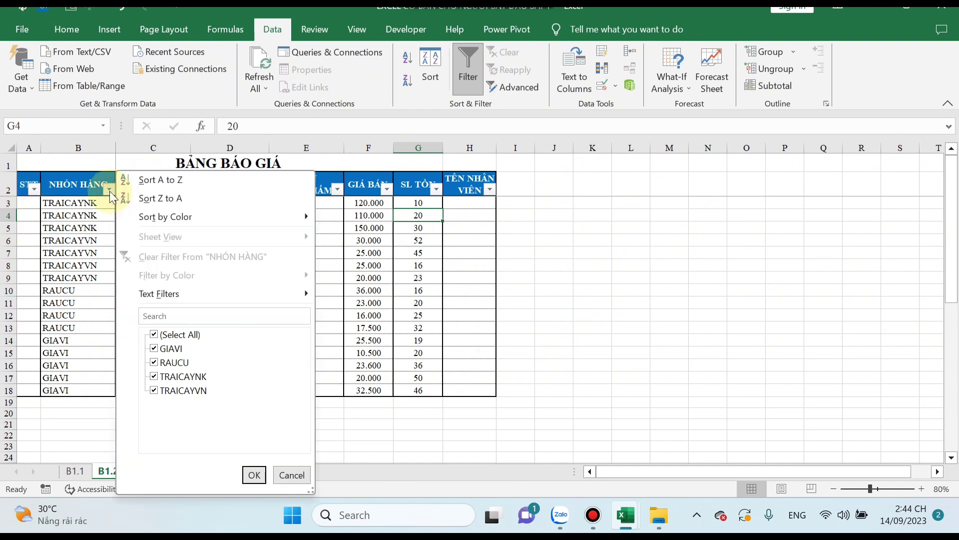
left_click(155, 335)
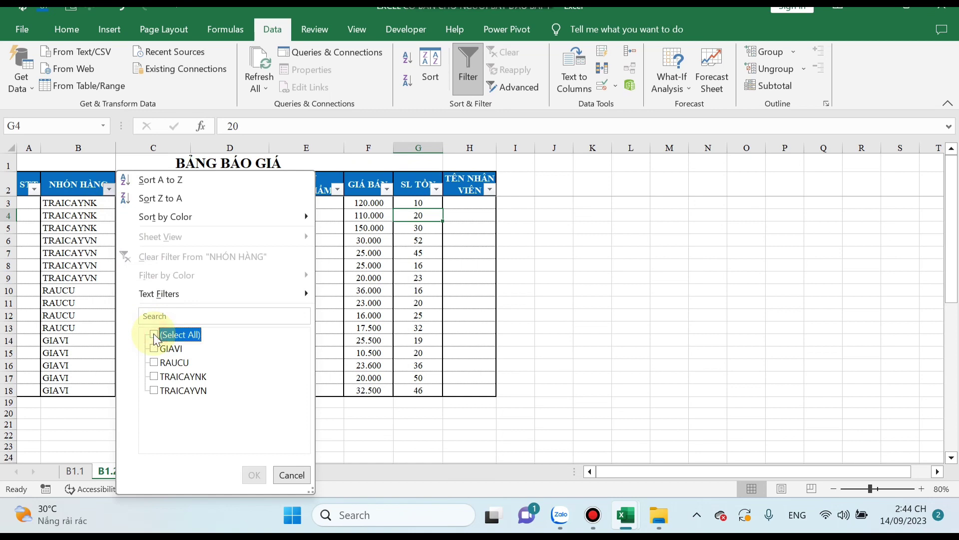
left_click(154, 362)
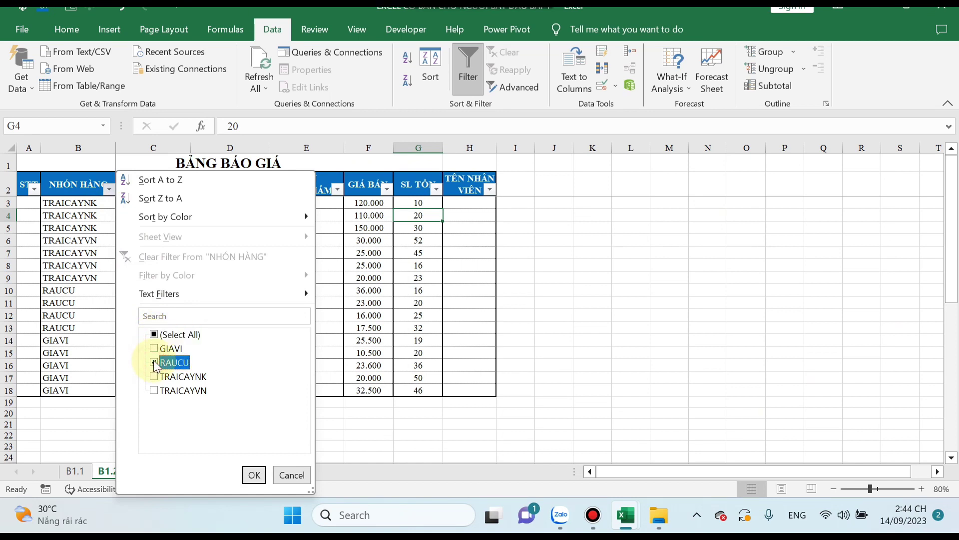
left_click(254, 474)
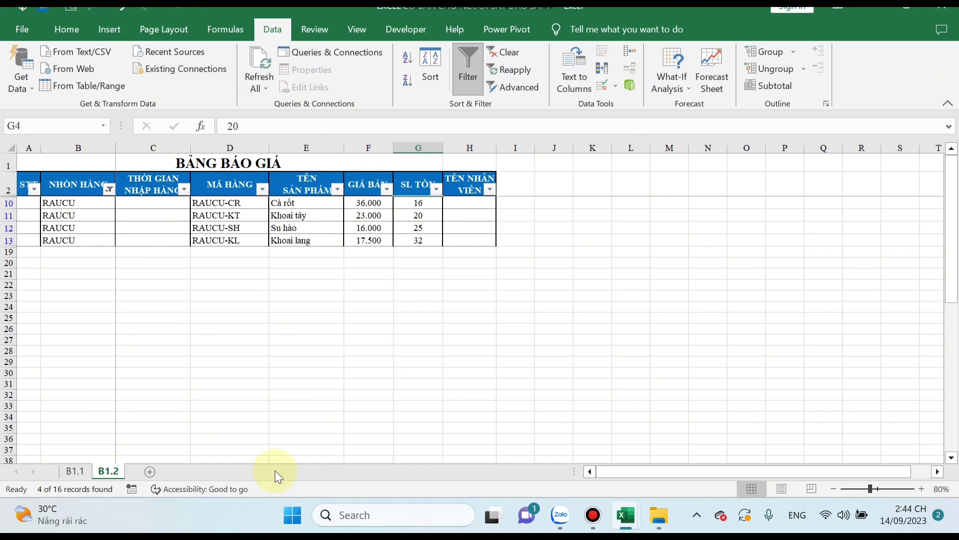
left_click(436, 192)
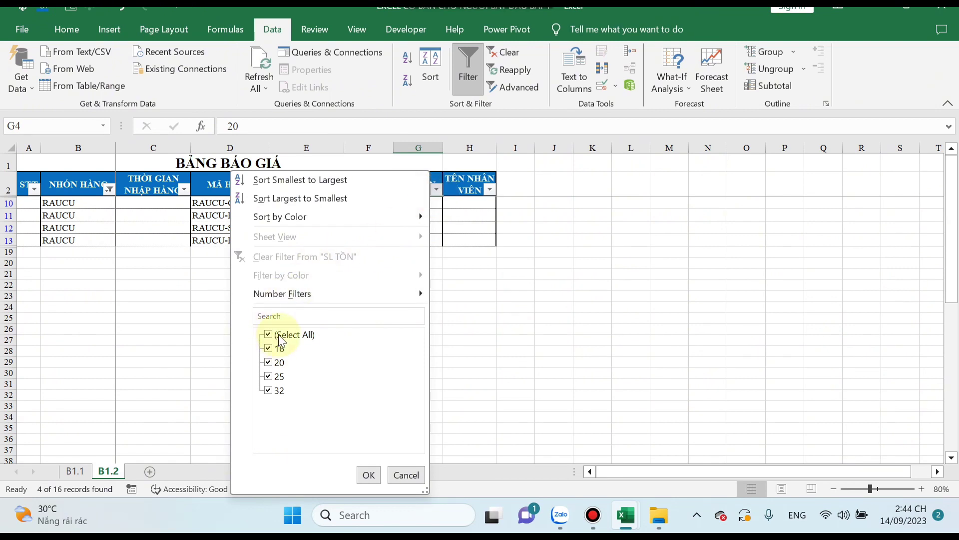
left_click(270, 334)
left_click(269, 390)
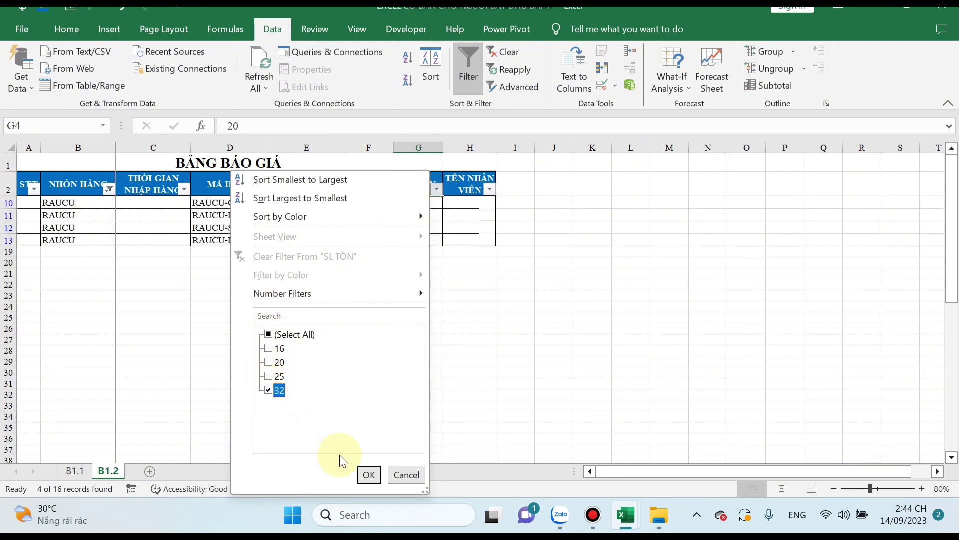
left_click(368, 476)
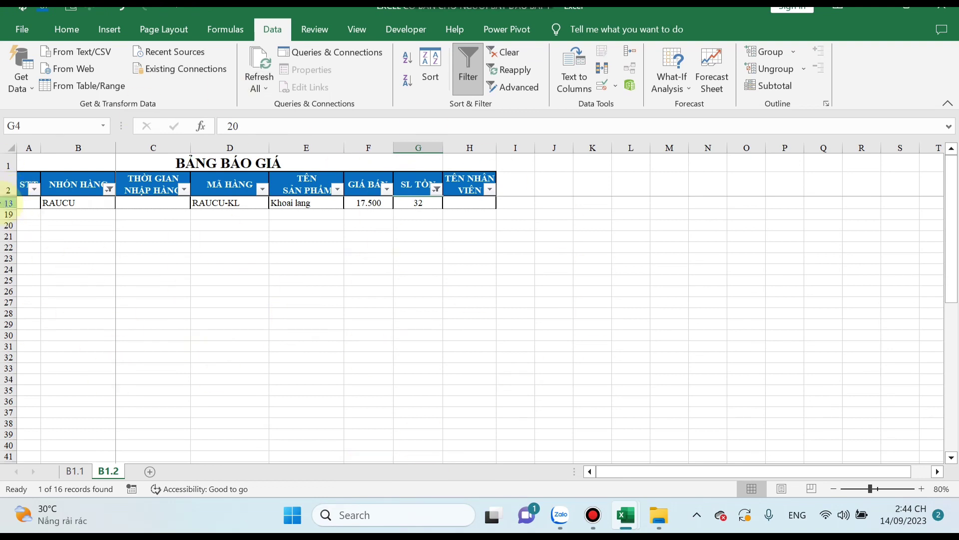
Turn filtering off to show all rows and reselect header row A2:H2.
left_click(8, 185)
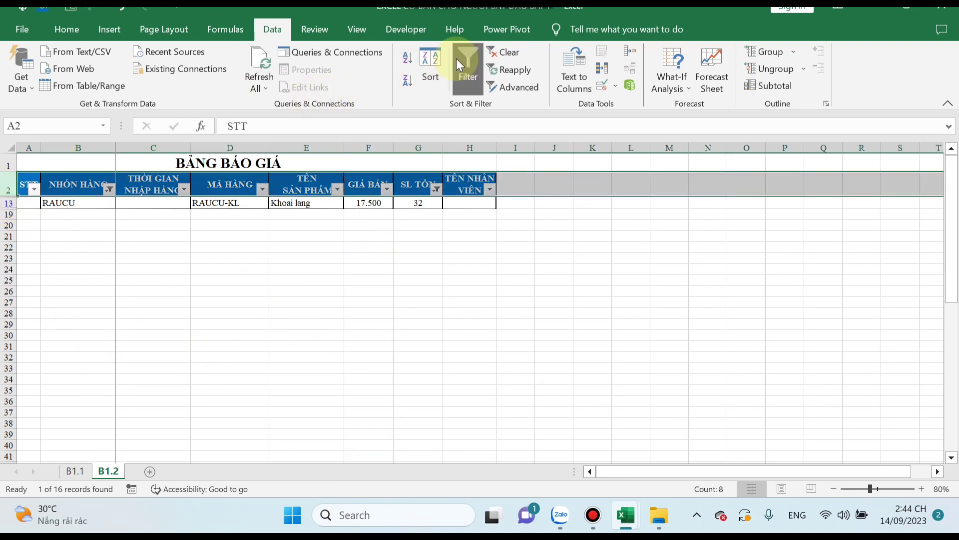
left_click(468, 62)
left_click(353, 318)
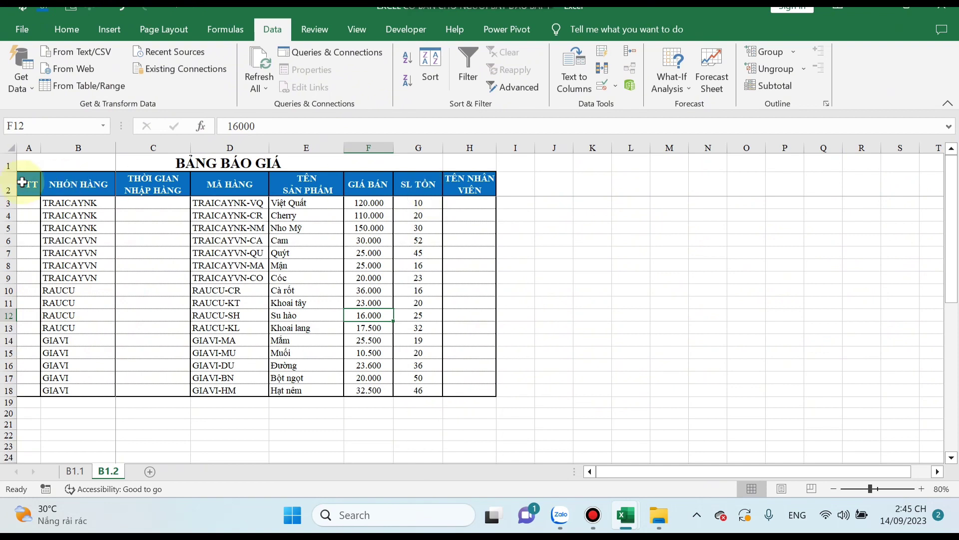
left_click_drag(22, 182, 480, 183)
left_click(466, 61)
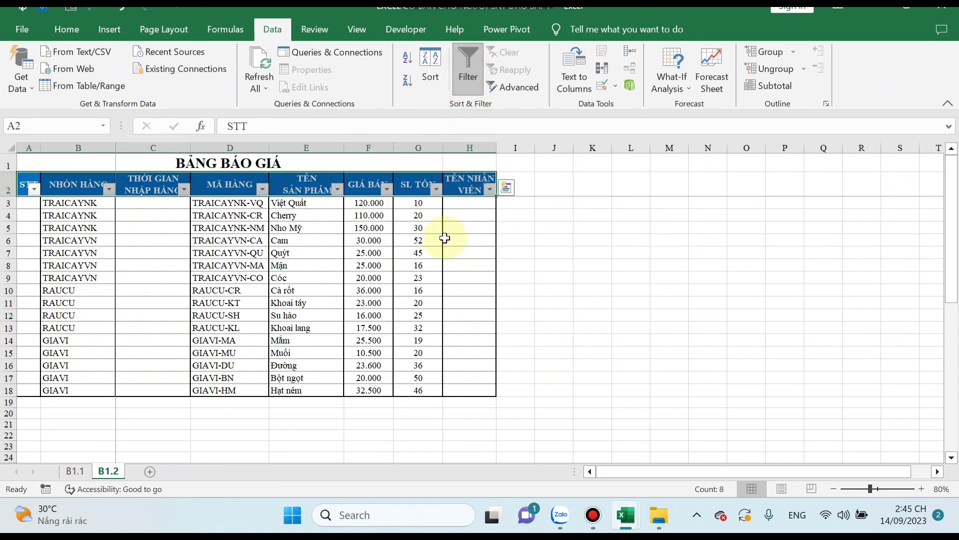
left_click(444, 238)
left_click(436, 189)
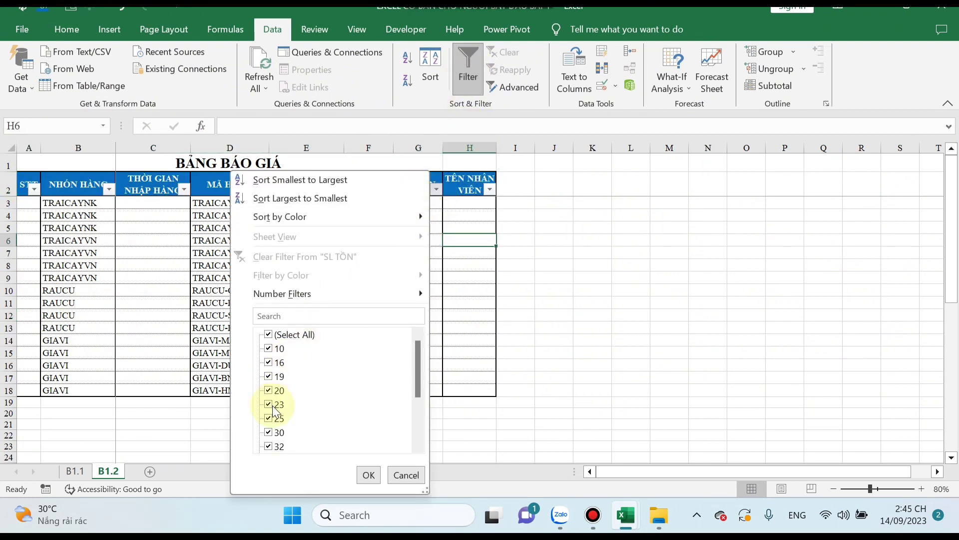
left_click(469, 283)
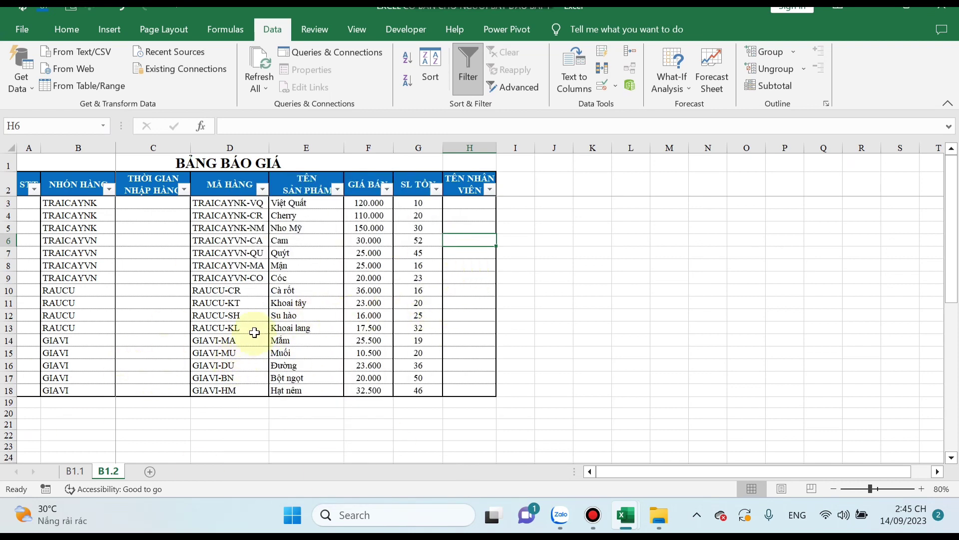
left_click(436, 189)
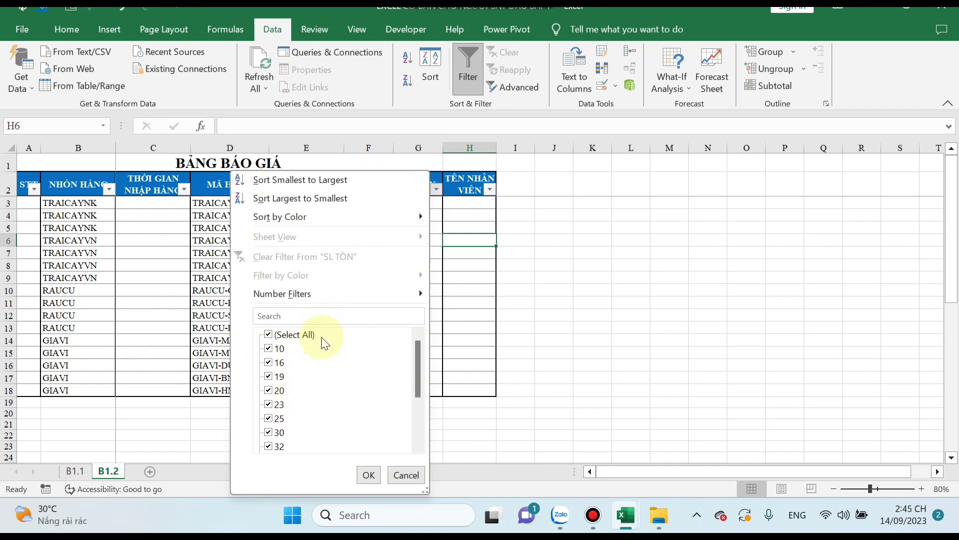
left_click(269, 334)
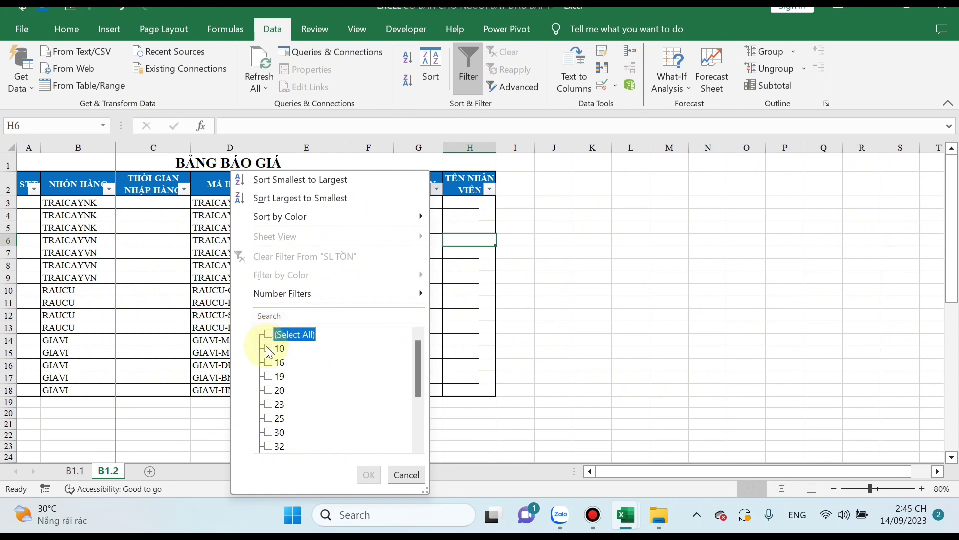
left_click(268, 349)
left_click(268, 362)
left_click(268, 377)
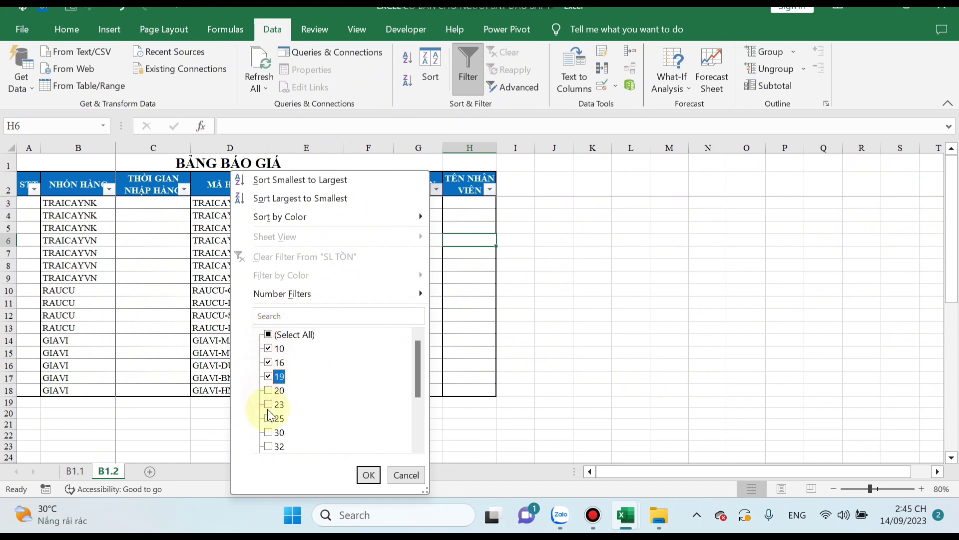
left_click(269, 391)
left_click(268, 404)
left_click(269, 419)
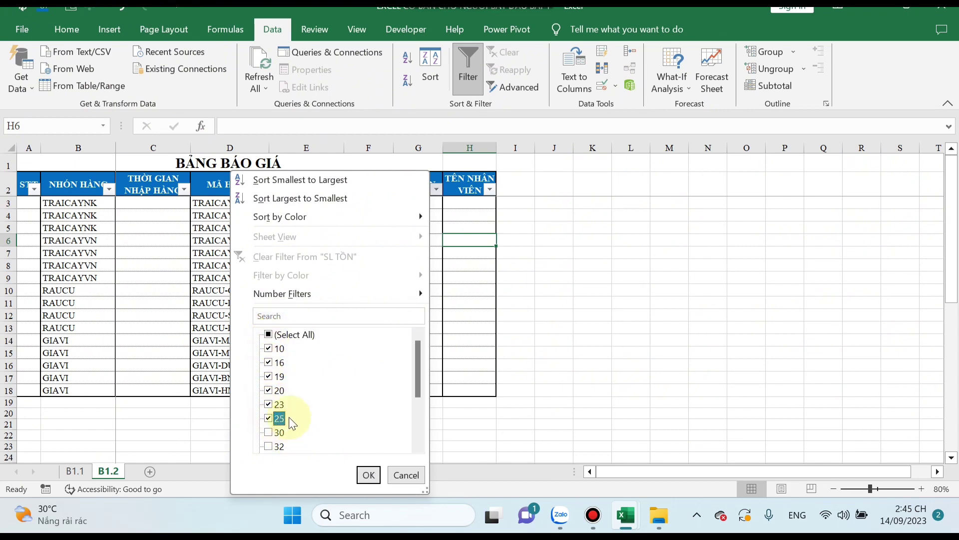
left_click(269, 432)
scroll(299, 438, "down", 2)
left_click(369, 475)
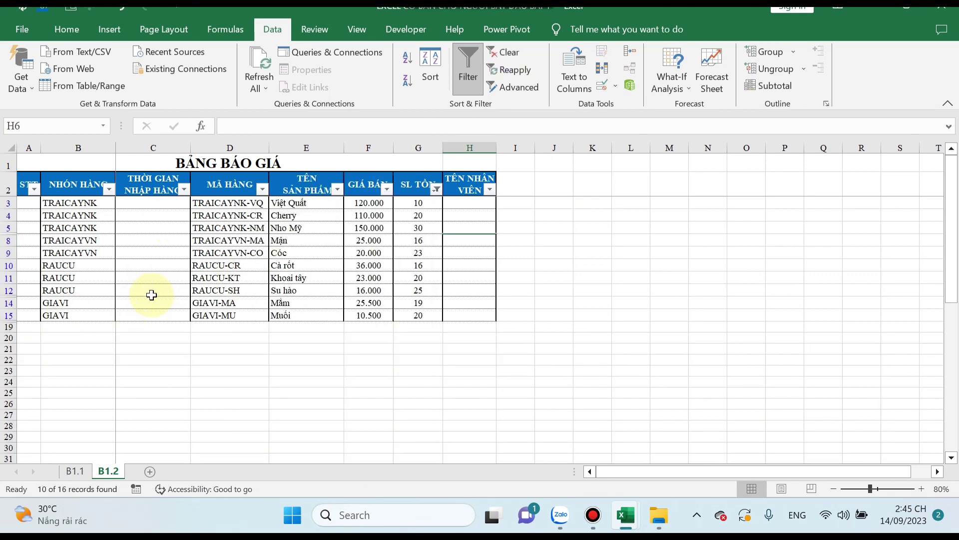
left_click(436, 189)
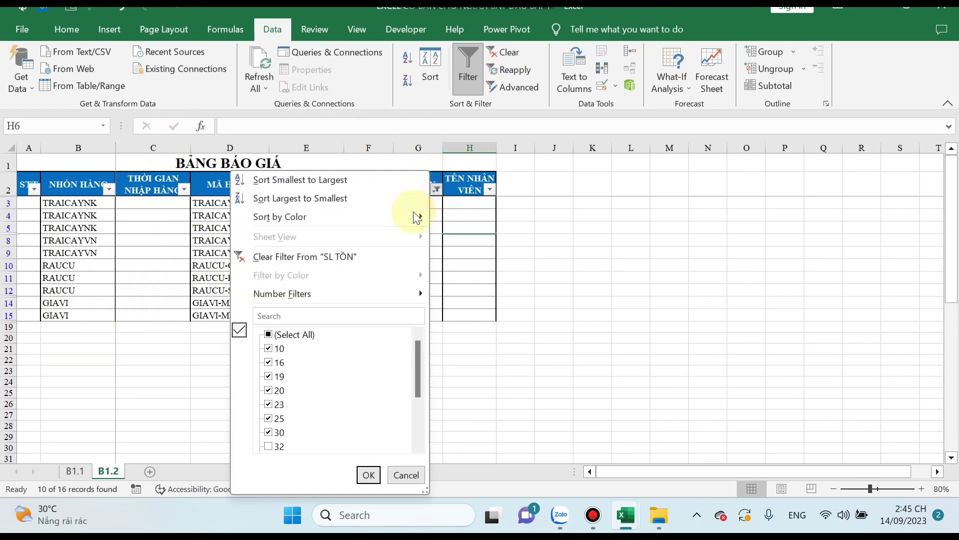
left_click(515, 355)
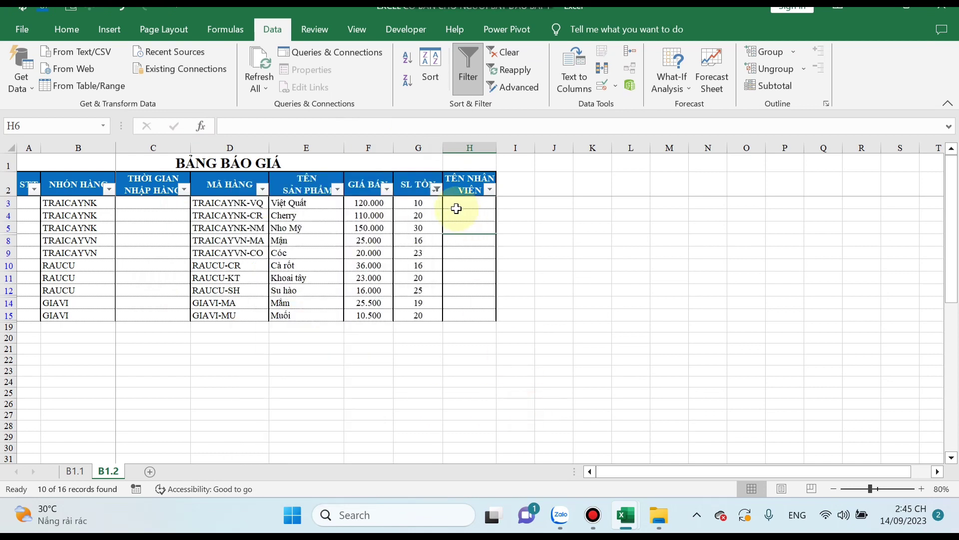
left_click(436, 189)
left_click(268, 334)
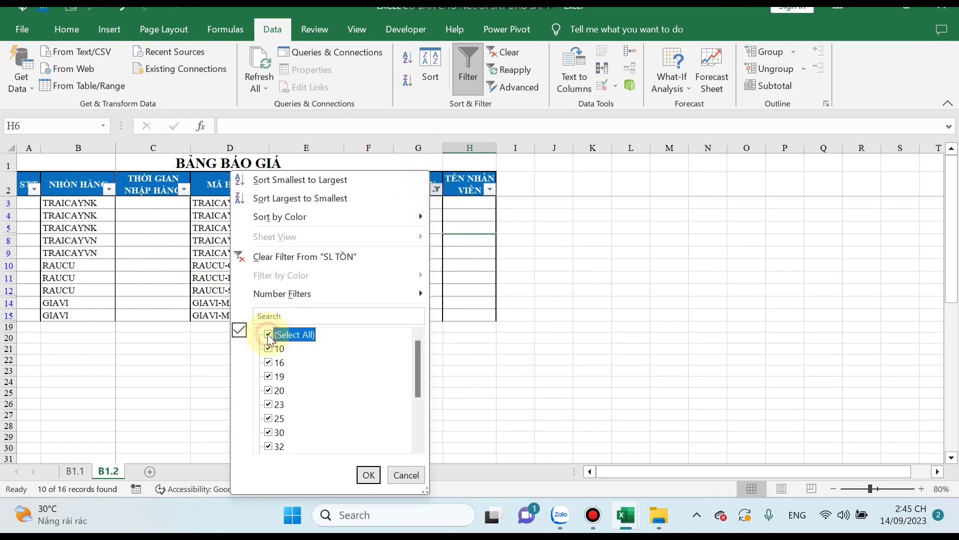
left_click(369, 475)
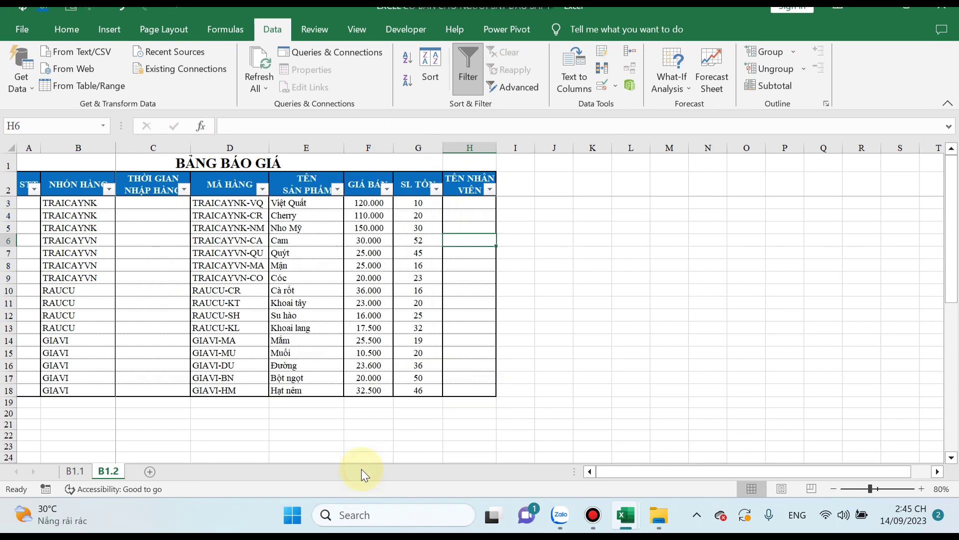
left_click(437, 188)
mouse_move(282, 293)
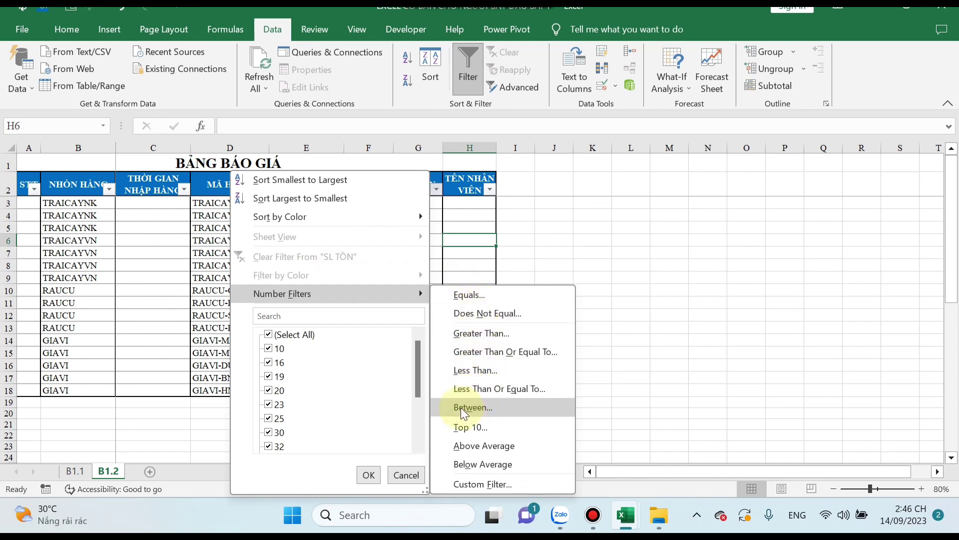
Filter SL TỒN to stock of at most 30, then clear that filter.
left_click(500, 393)
type("30")
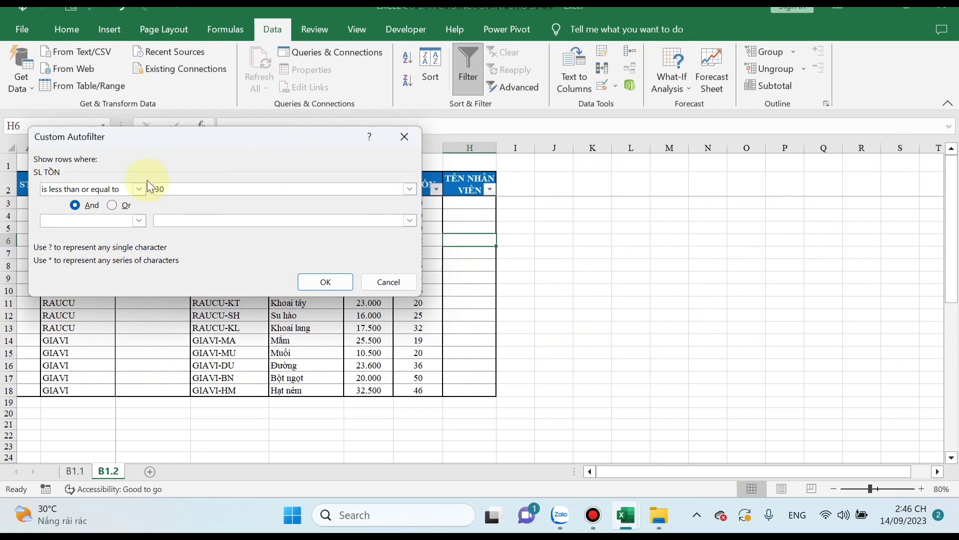
left_click(326, 282)
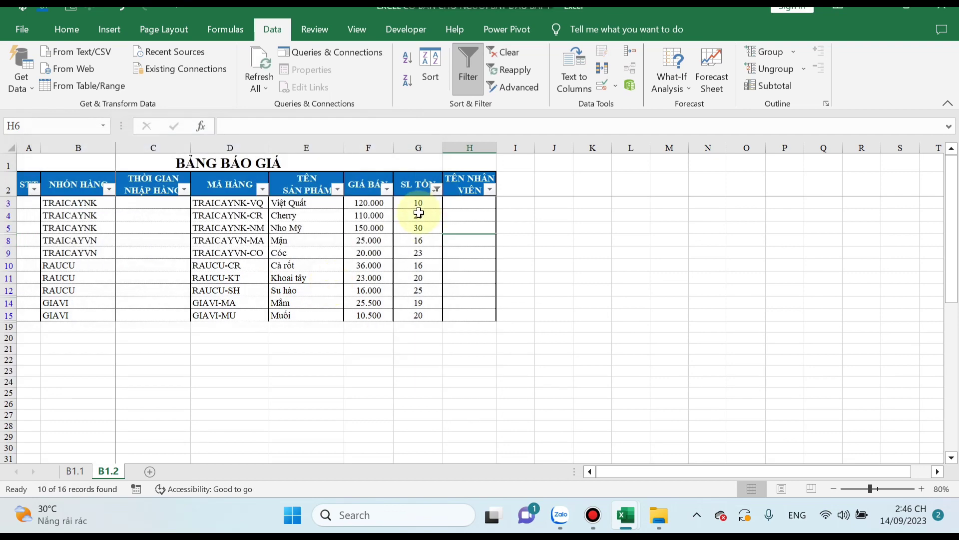
left_click(419, 327)
key("alt+a")
Toggle the header filter dropdowns off and back on.
key("c")
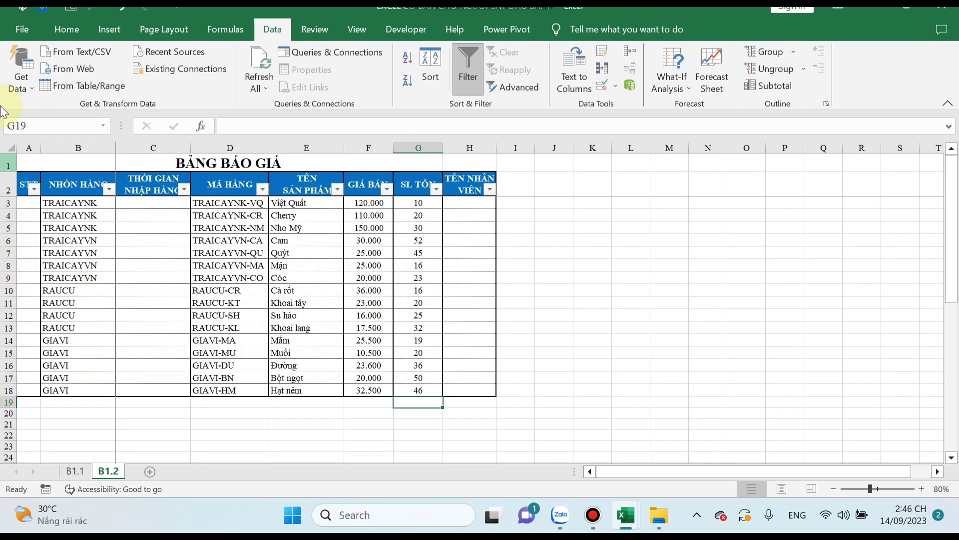
left_click(4, 181)
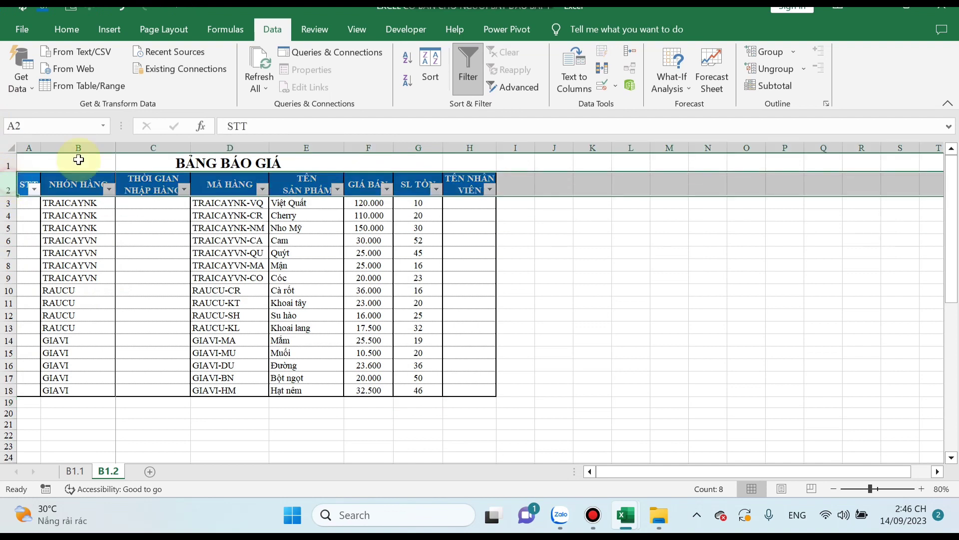
left_click(475, 65)
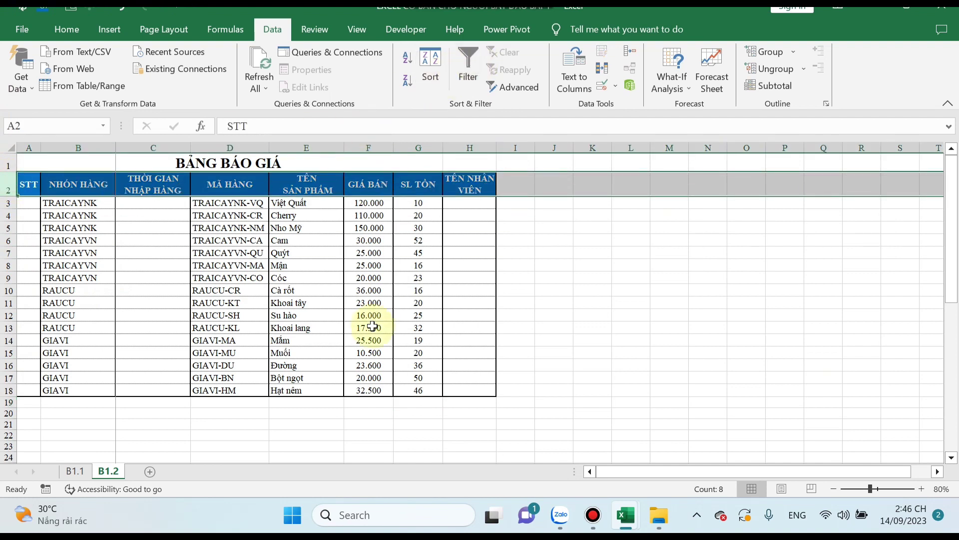
left_click(481, 64)
left_click(566, 356)
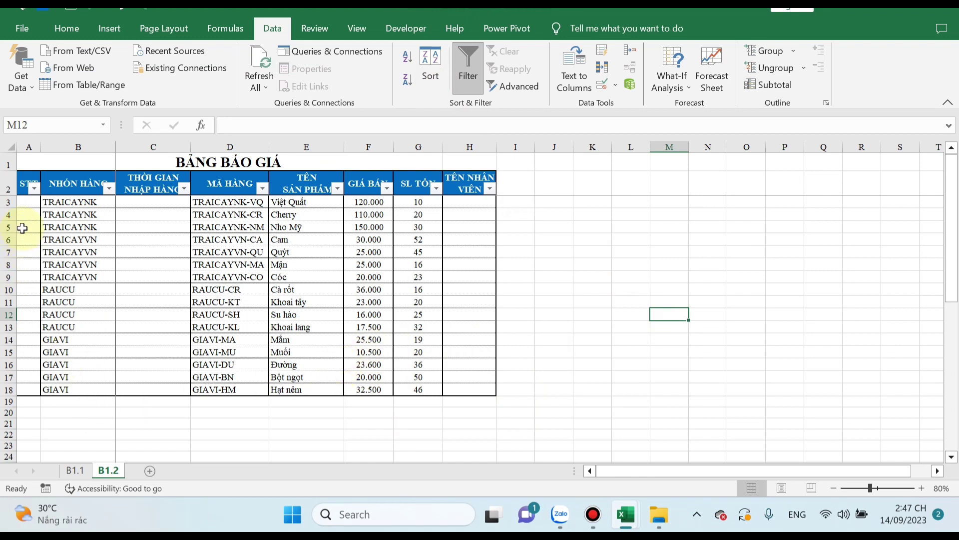
Enter 1, 2, 3 in A3:A5 and fill the series down to 16 in A18.
left_click(29, 202)
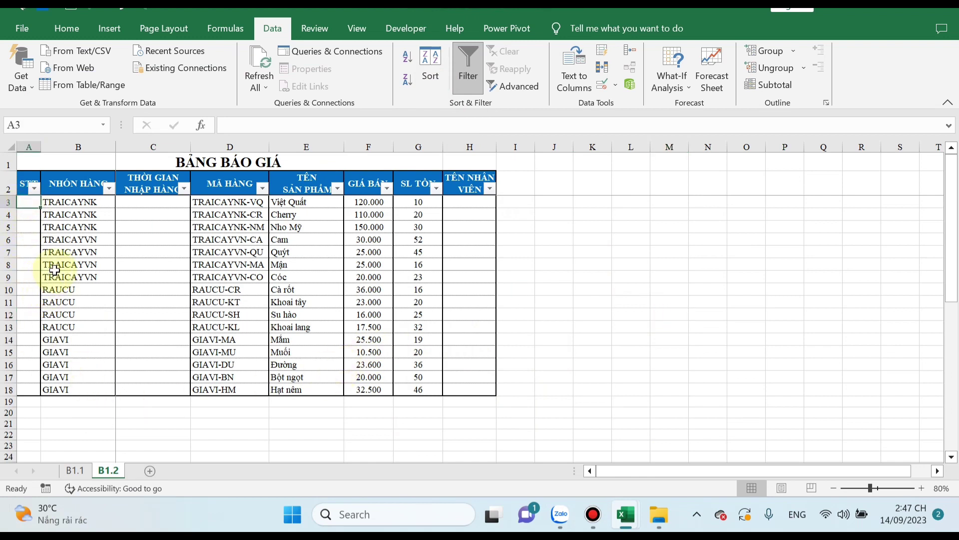
type("1")
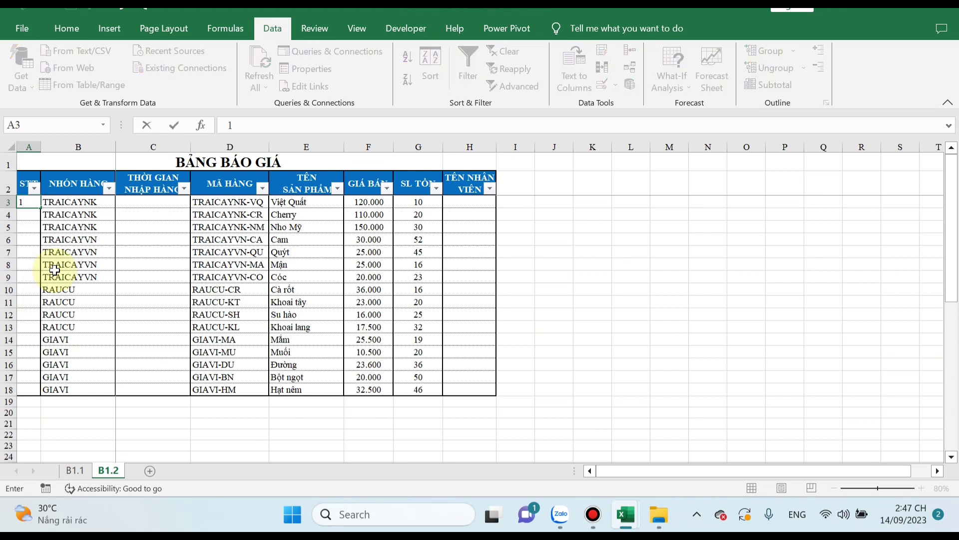
key("Return")
type("2")
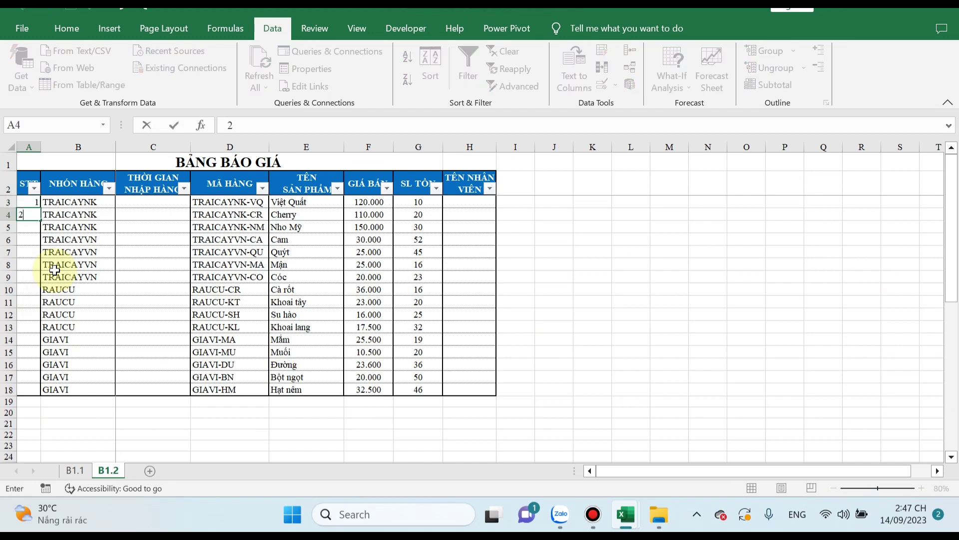
key("Return")
type("3")
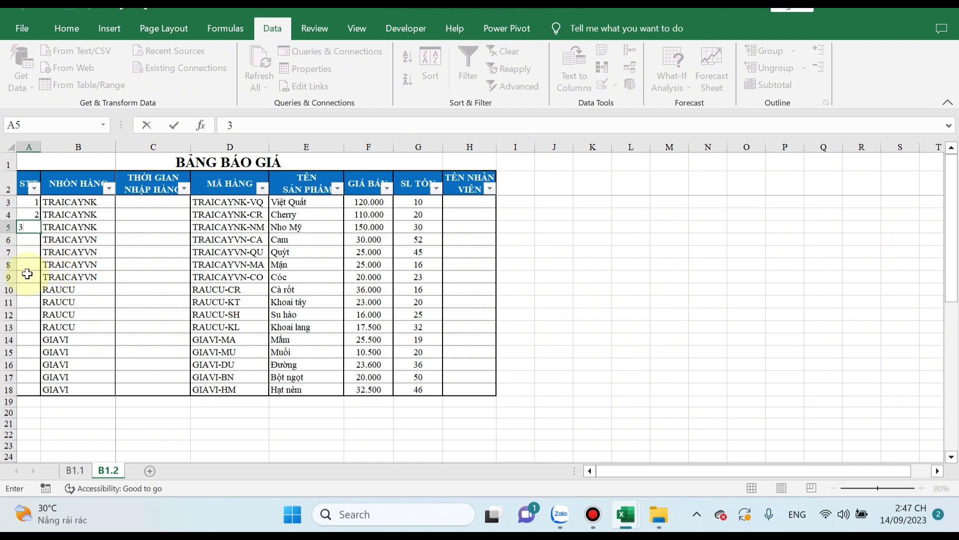
left_click(59, 315)
left_click_drag(30, 202, 44, 396)
left_click(100, 434)
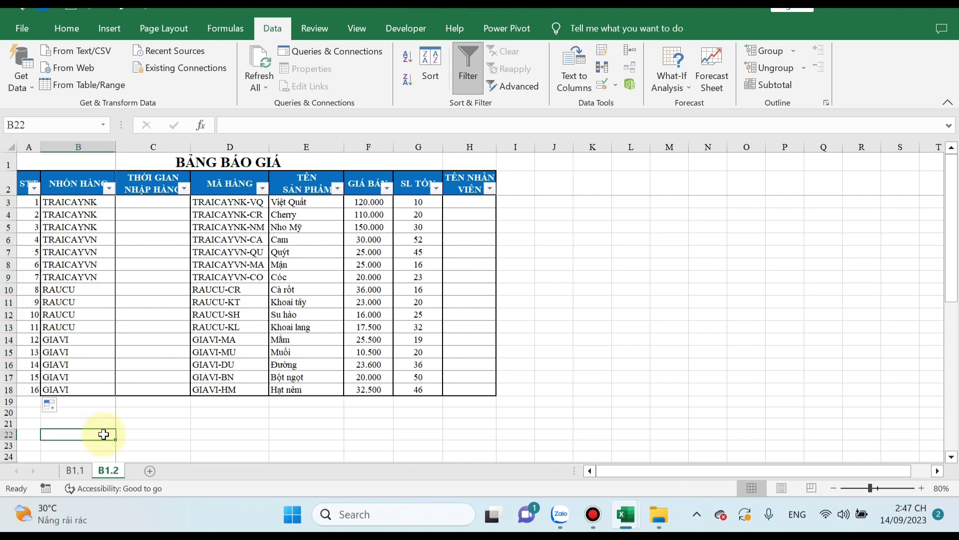
left_click_drag(28, 183, 14, 390)
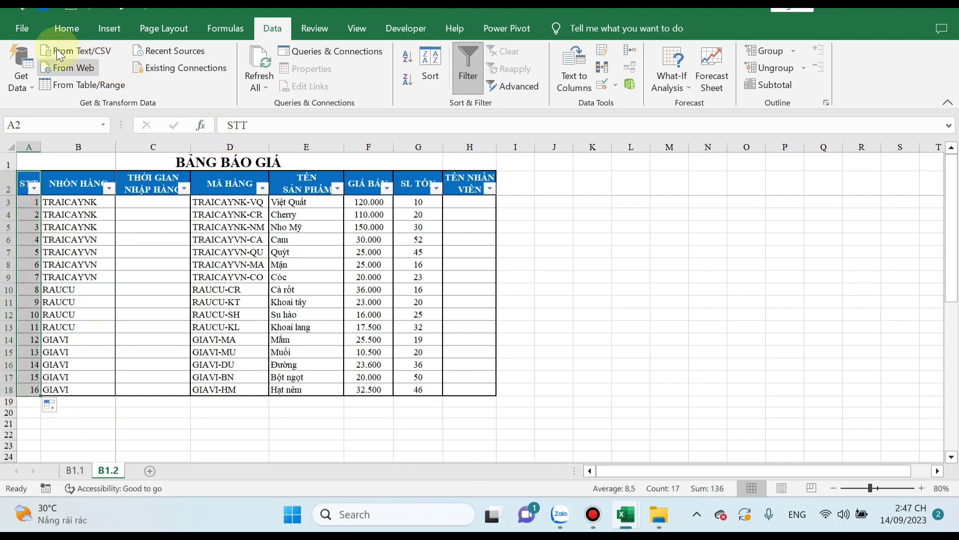
Centre-align the STT numbers in A2:A18 and briefly check the Borders list.
left_click(66, 30)
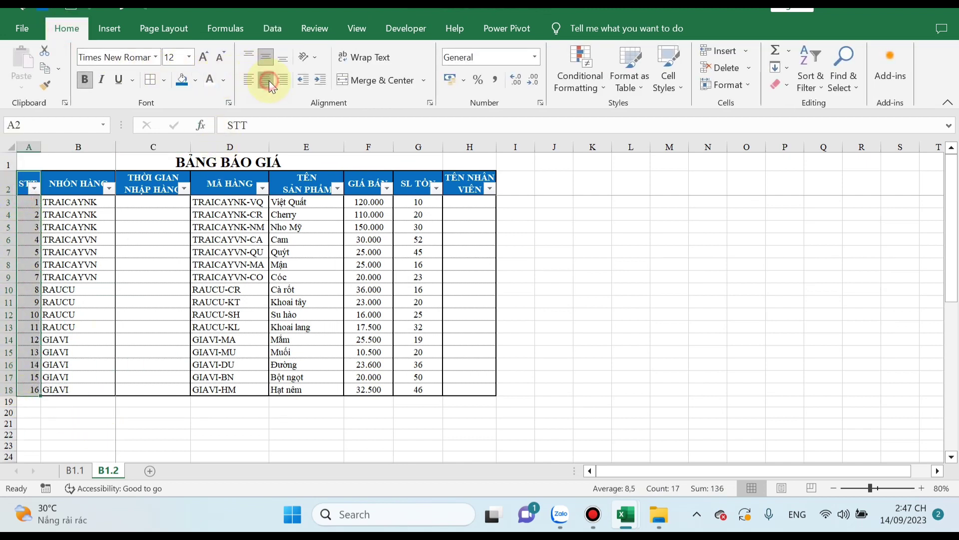
left_click(269, 80)
left_click(27, 389)
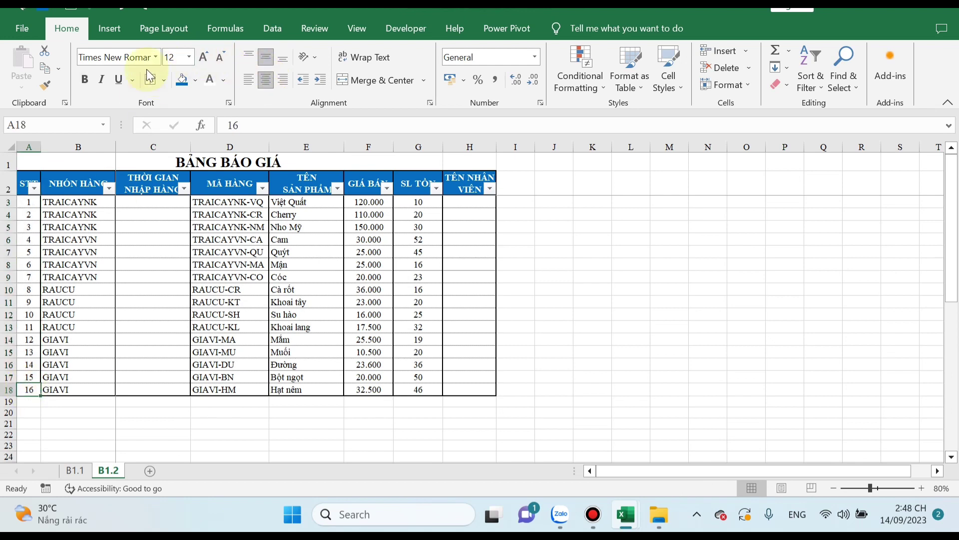
left_click(163, 80)
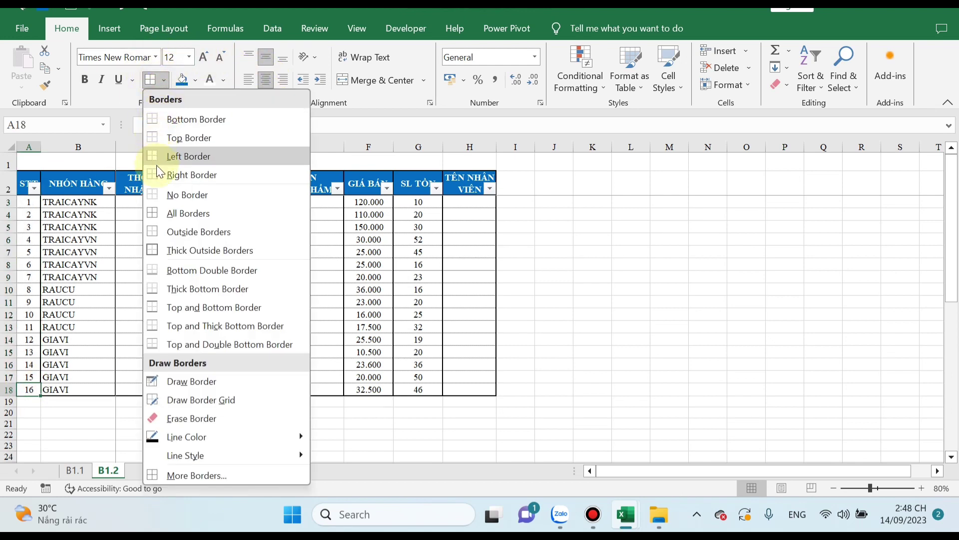
left_click(192, 122)
left_click(80, 412)
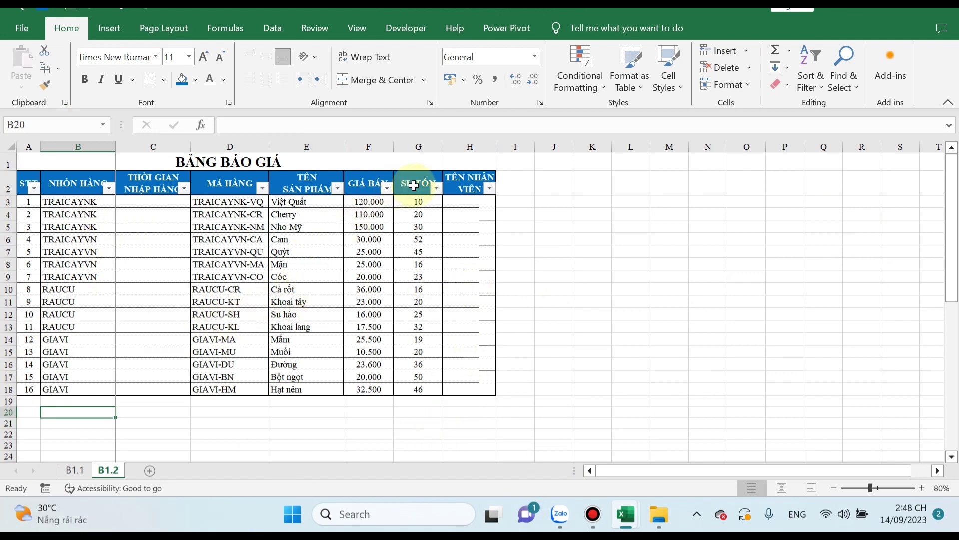
Sort the table by SL TỒN smallest to largest, then largest to smallest.
left_click(432, 187)
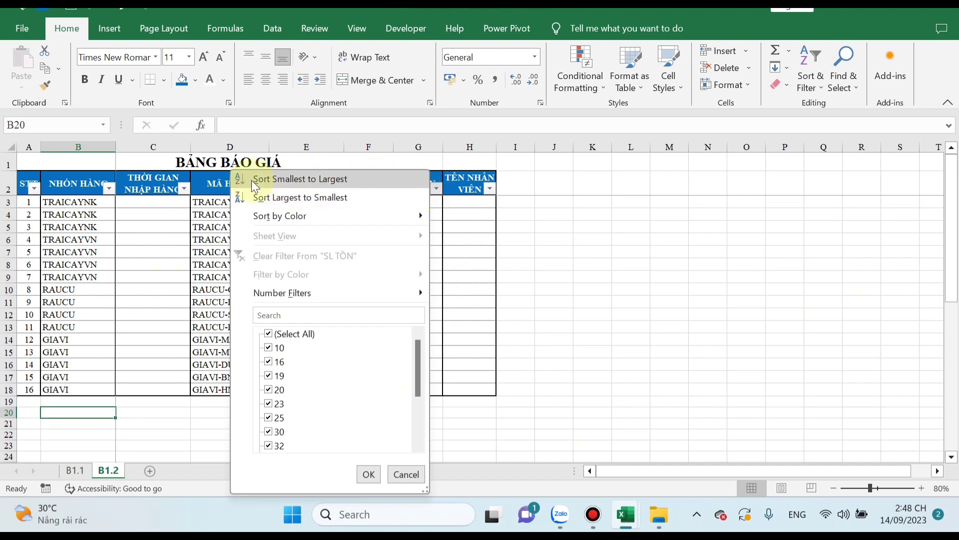
left_click(300, 179)
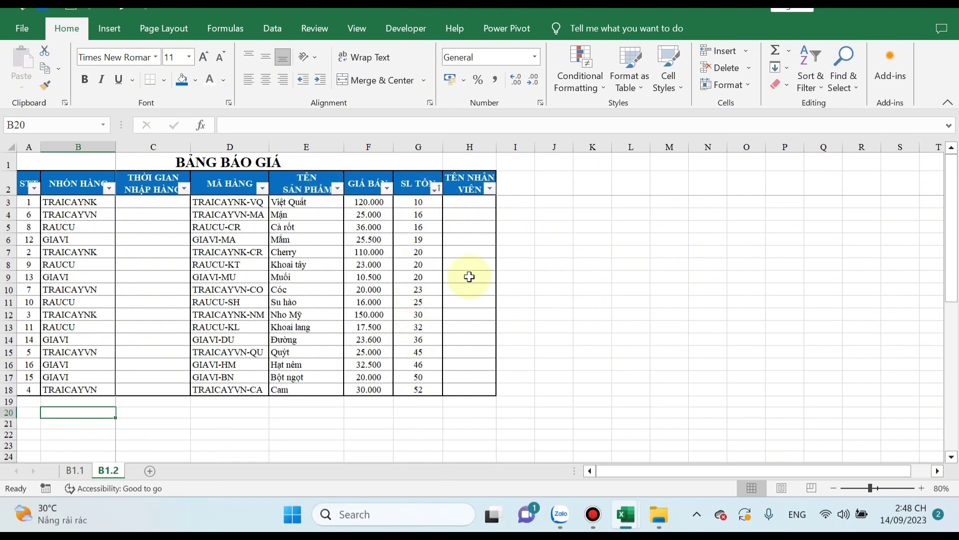
left_click(435, 189)
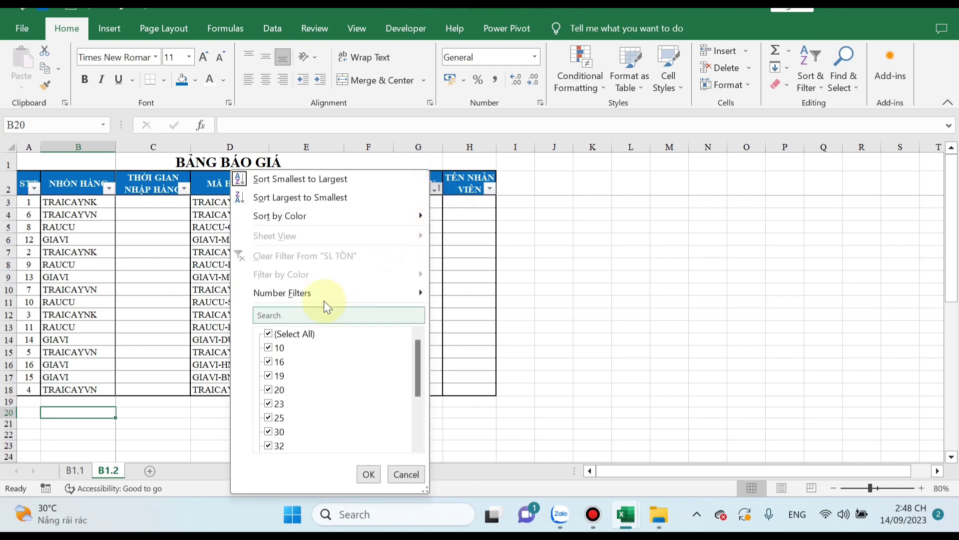
left_click(282, 198)
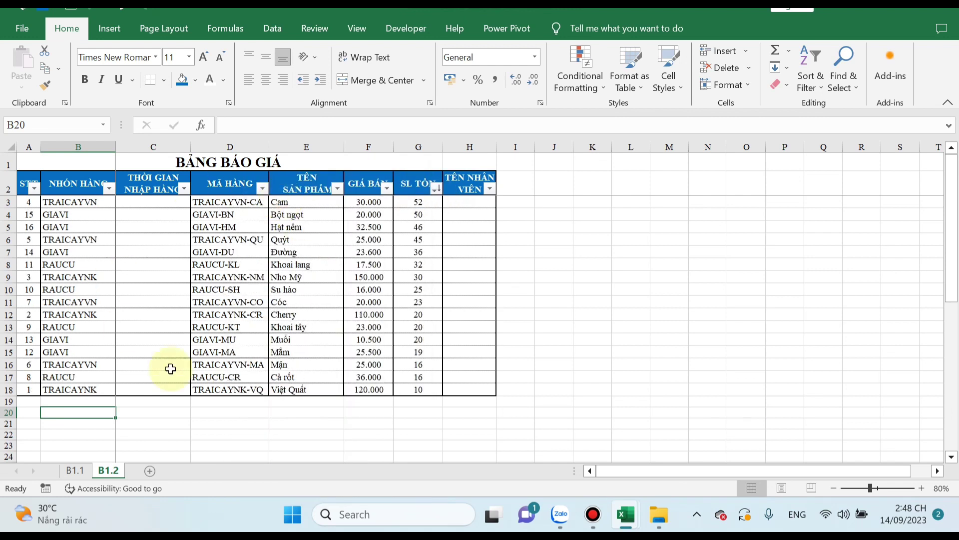
Sort TÊN SẢN PHẨM A–Z then Z–A, then sort STT smallest to largest.
left_click(337, 190)
left_click(169, 184)
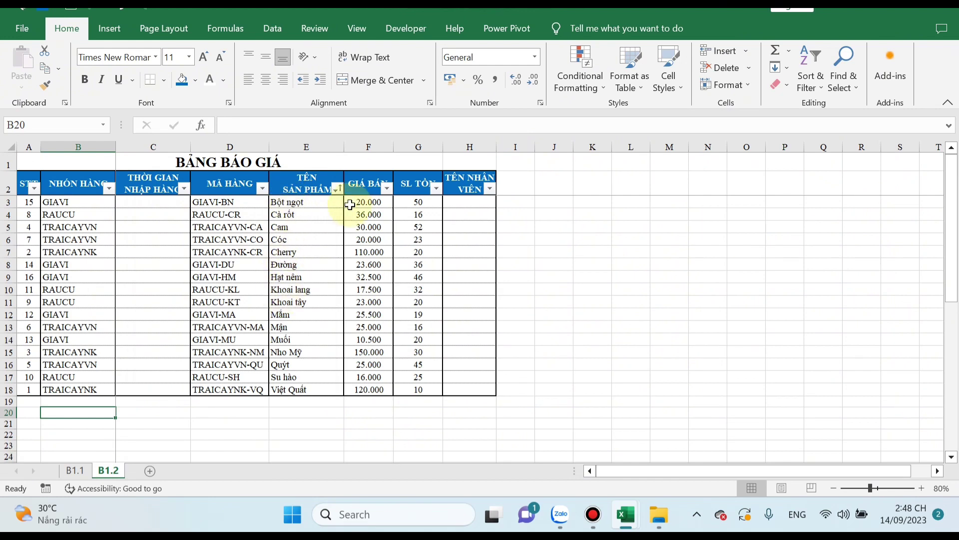
left_click(336, 188)
left_click(205, 203)
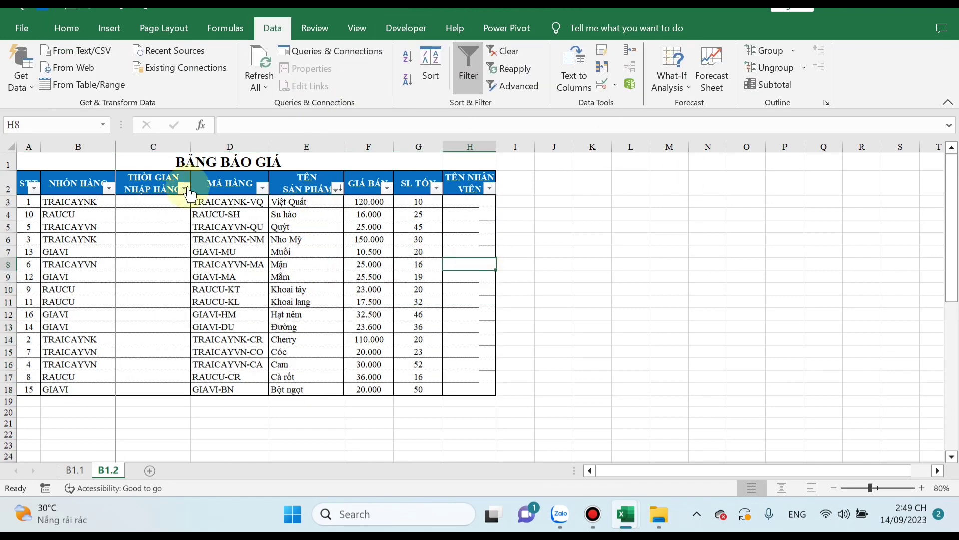
left_click(34, 188)
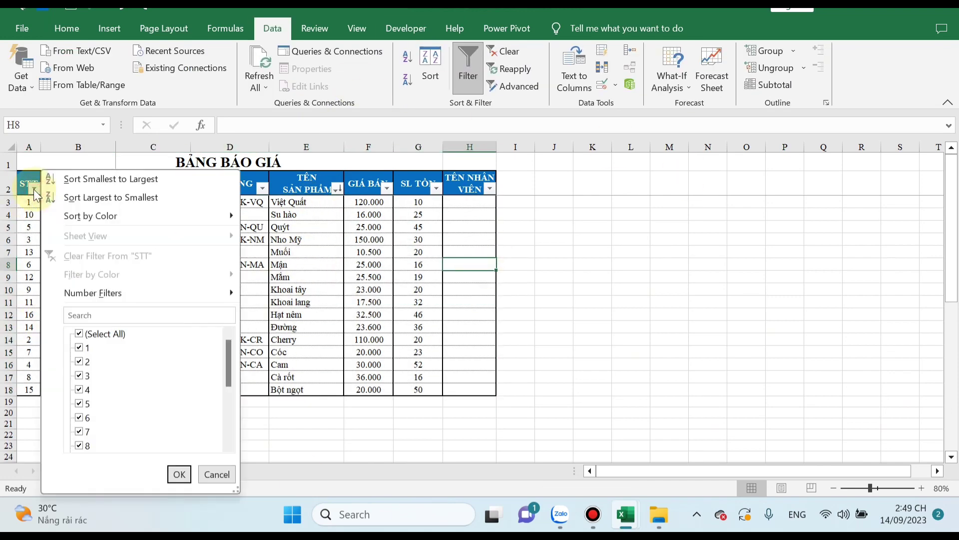
left_click(105, 179)
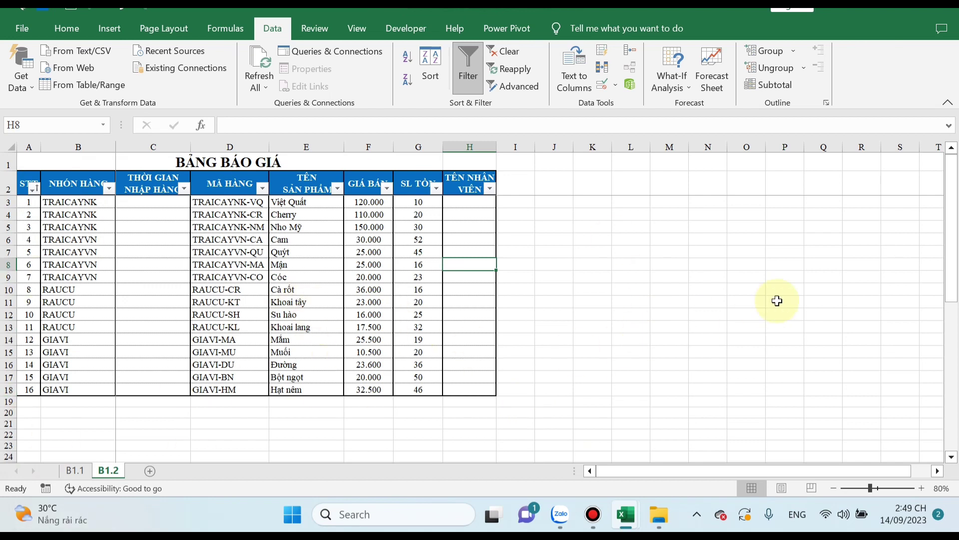
Look at the B1.2 and THUCHANH1.1 sheets, then return to B1.1 and scroll its notes.
left_click(470, 364)
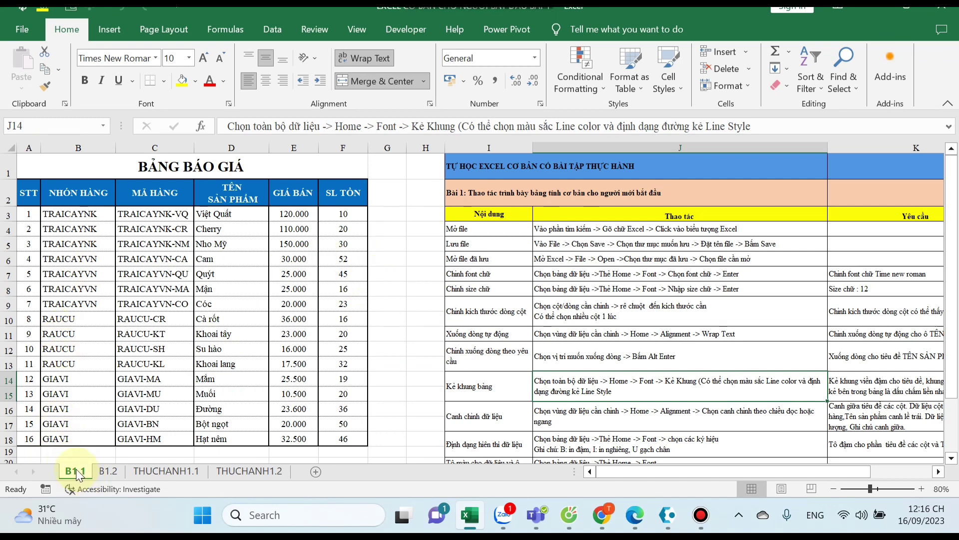
left_click(109, 471)
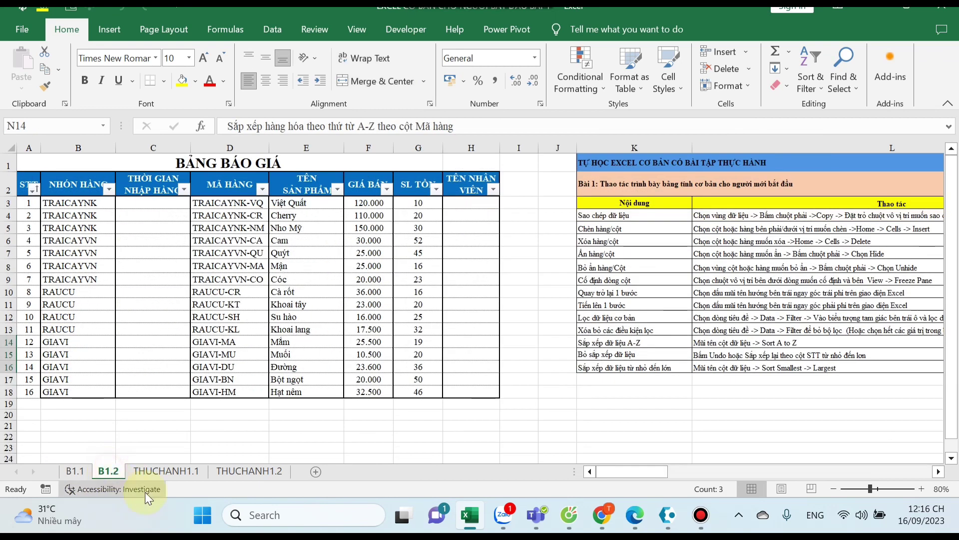
left_click(162, 471)
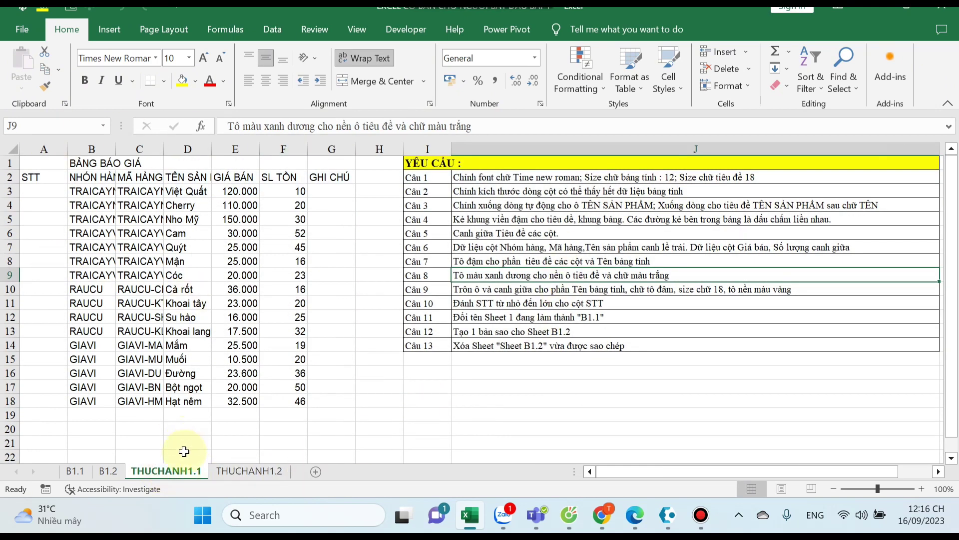
left_click(86, 471)
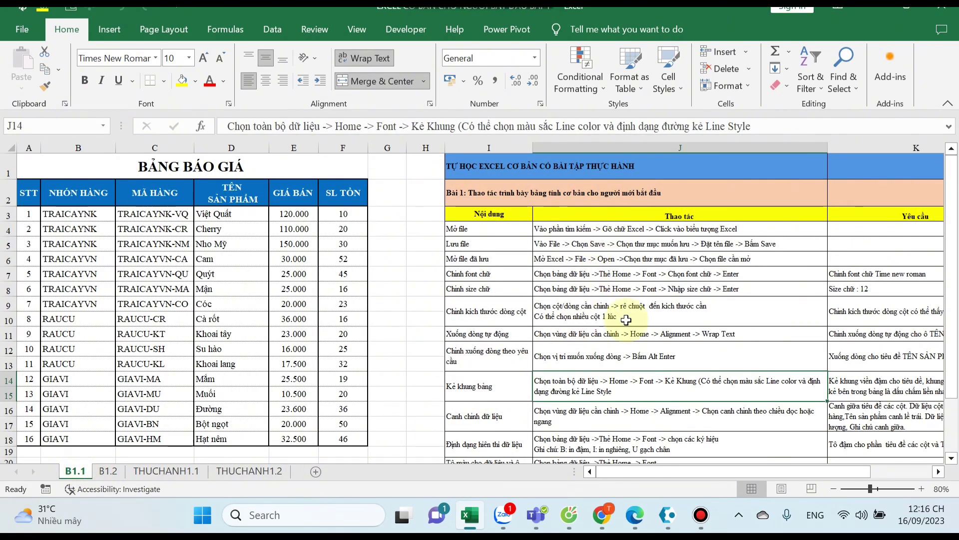
scroll(703, 297, "down", 1)
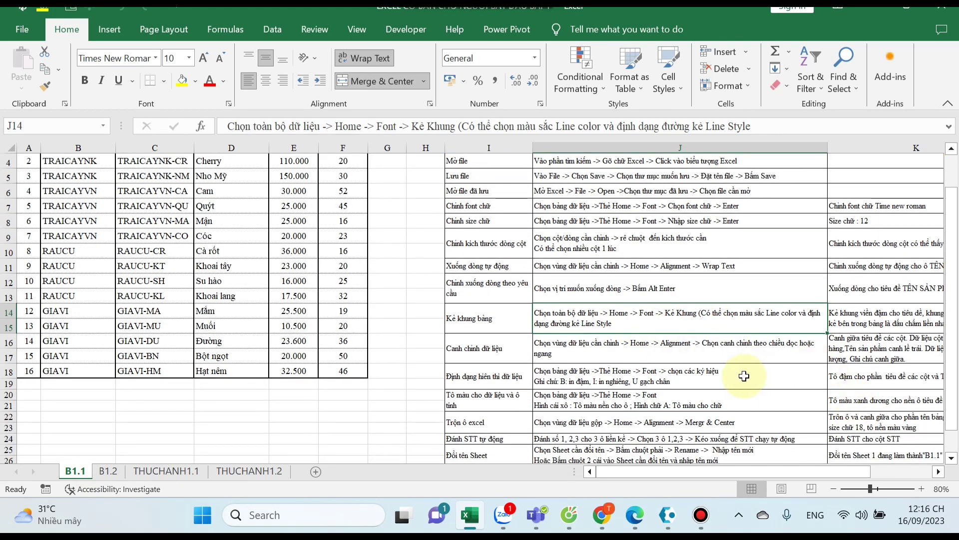
scroll(724, 380, "down", 1)
scroll(723, 382, "down", 1)
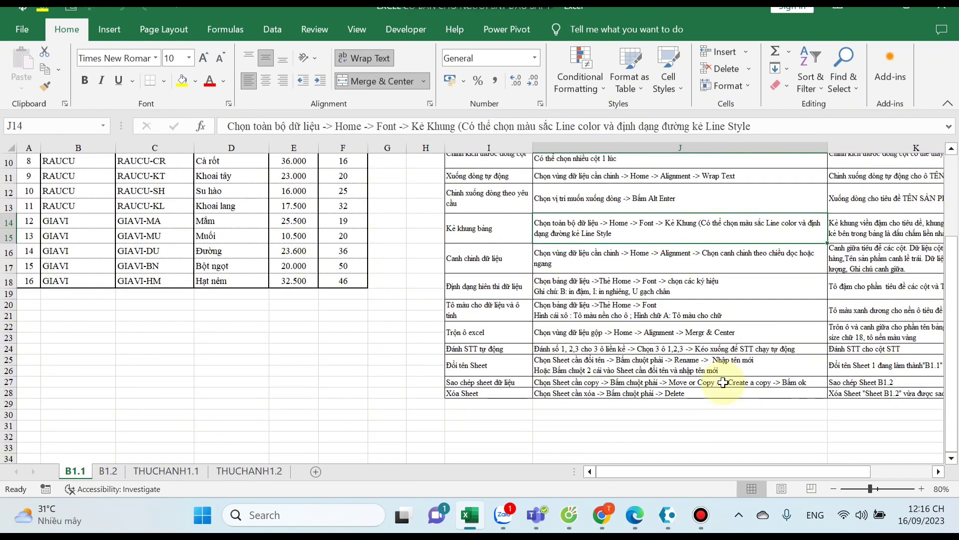
scroll(724, 382, "up", 3)
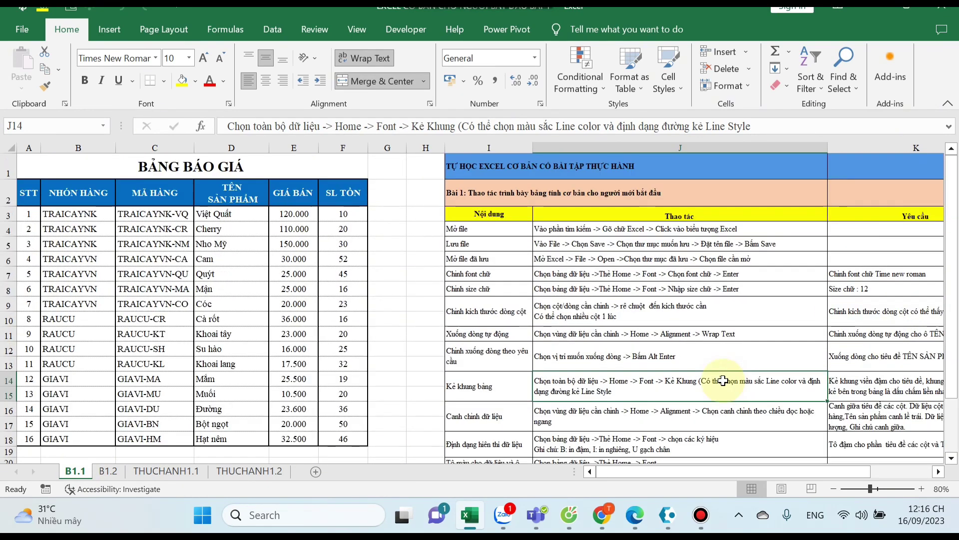